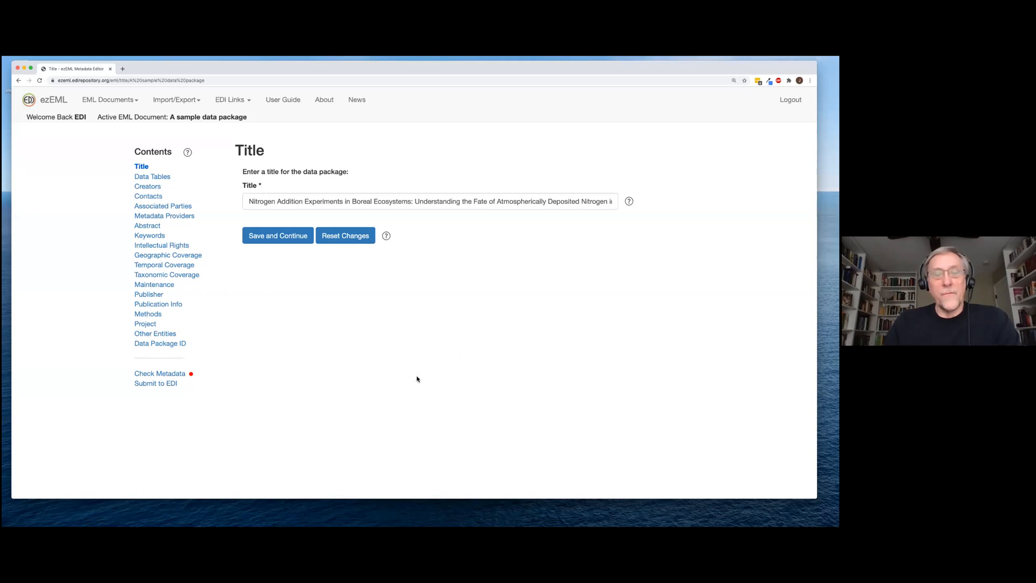
Open the ezEML User Guide and the Cloning Column Properties PDF guide
key("super+Tab")
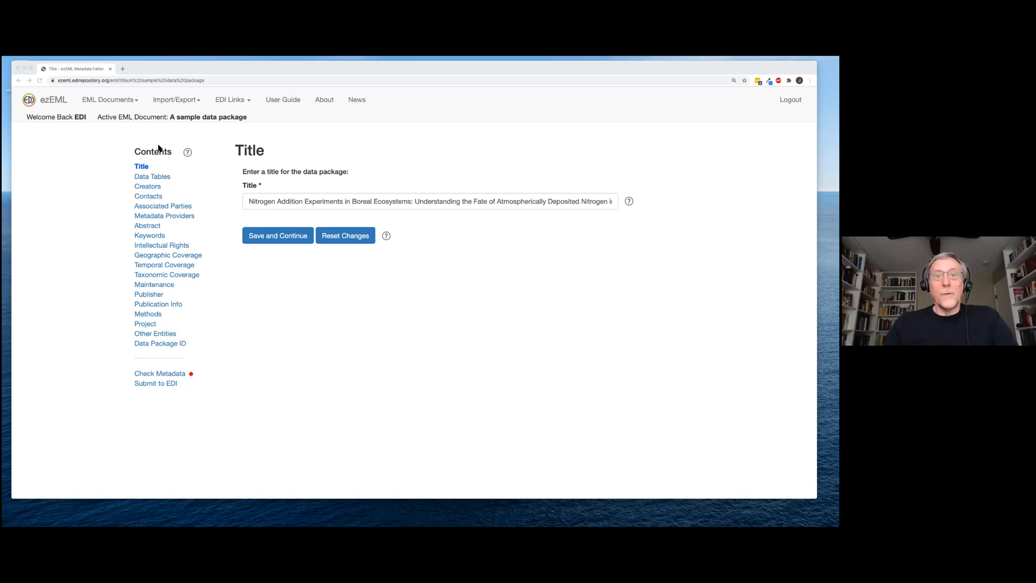
left_click(285, 100)
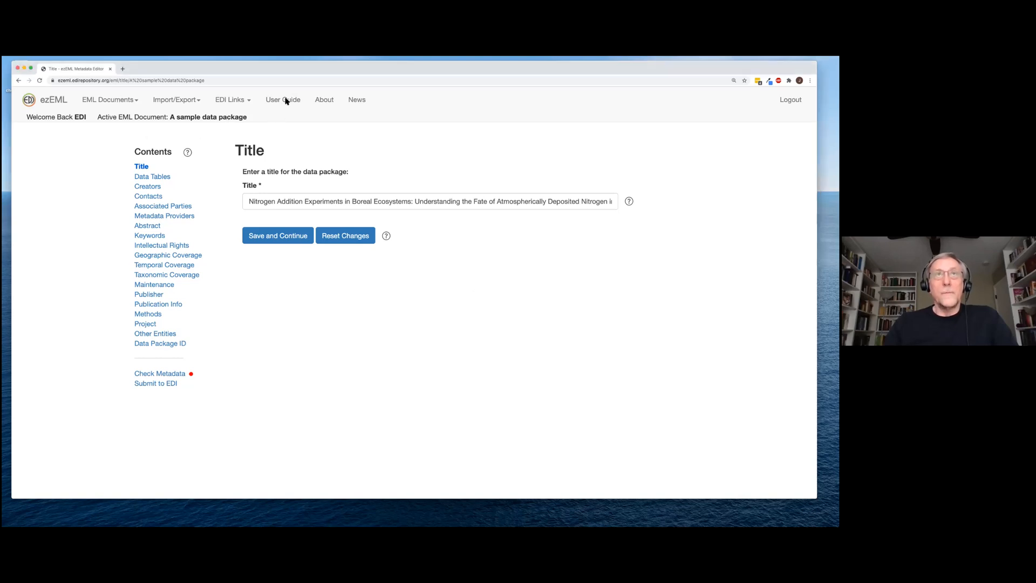
left_click(286, 101)
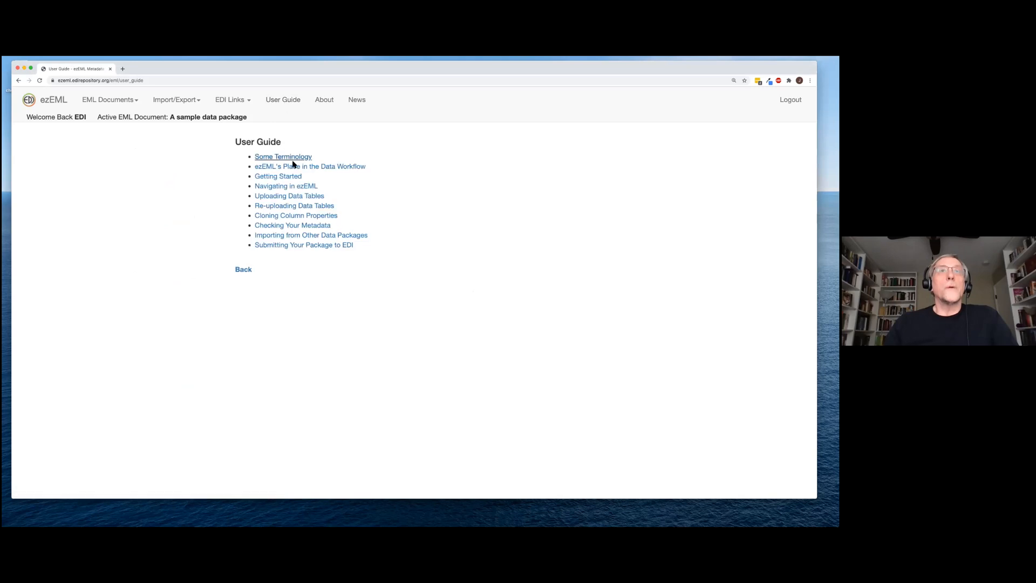
left_click(296, 218)
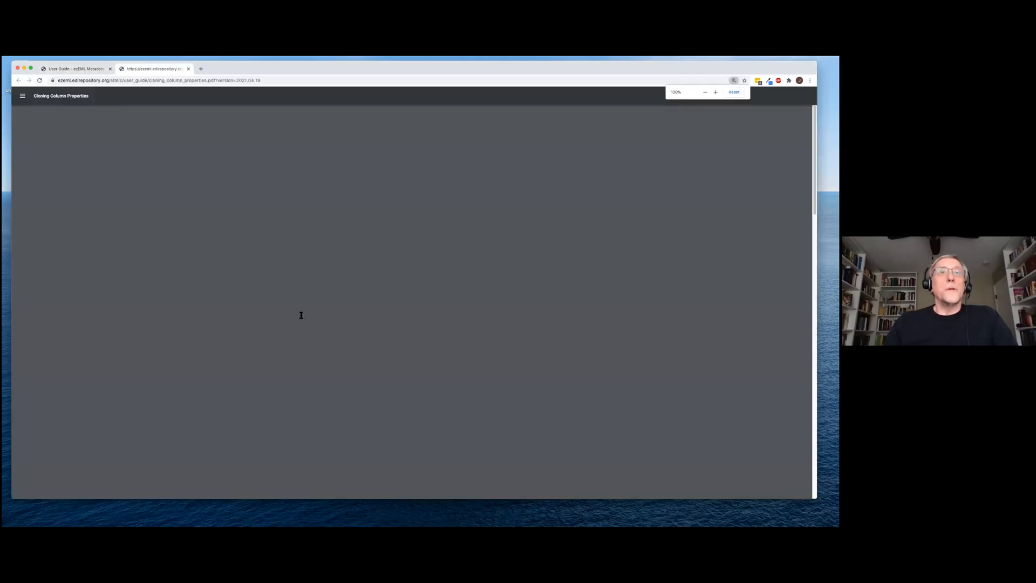
Back on the User Guide tab, read the News page of recent updates, then return to Title
left_click(70, 69)
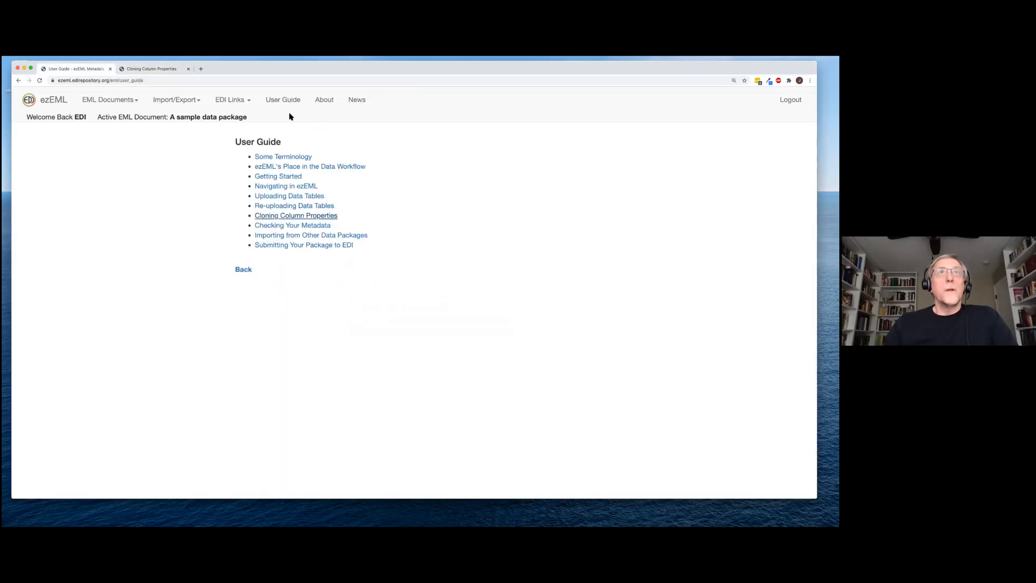
left_click(356, 102)
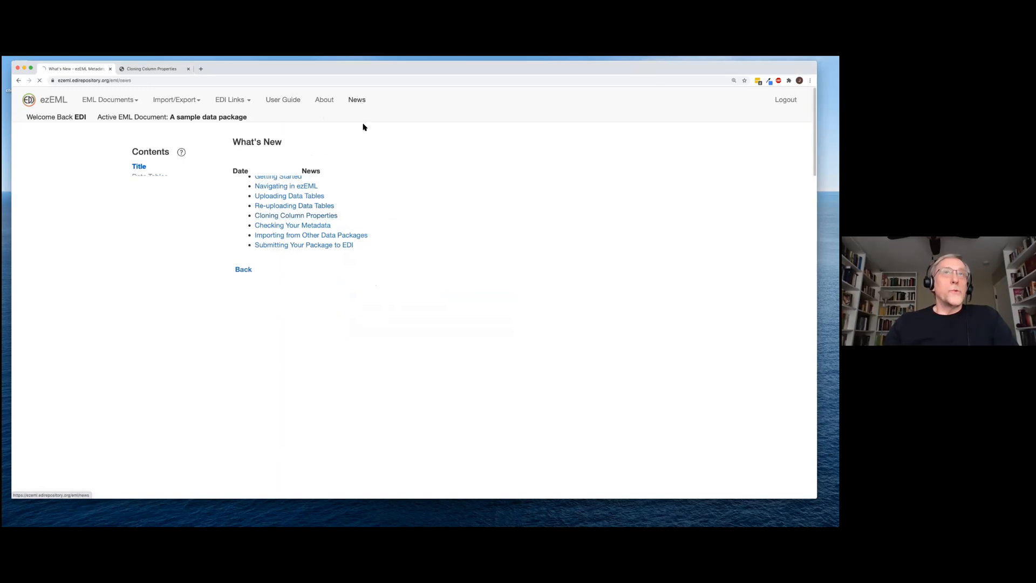
scroll(398, 410, "down", 5)
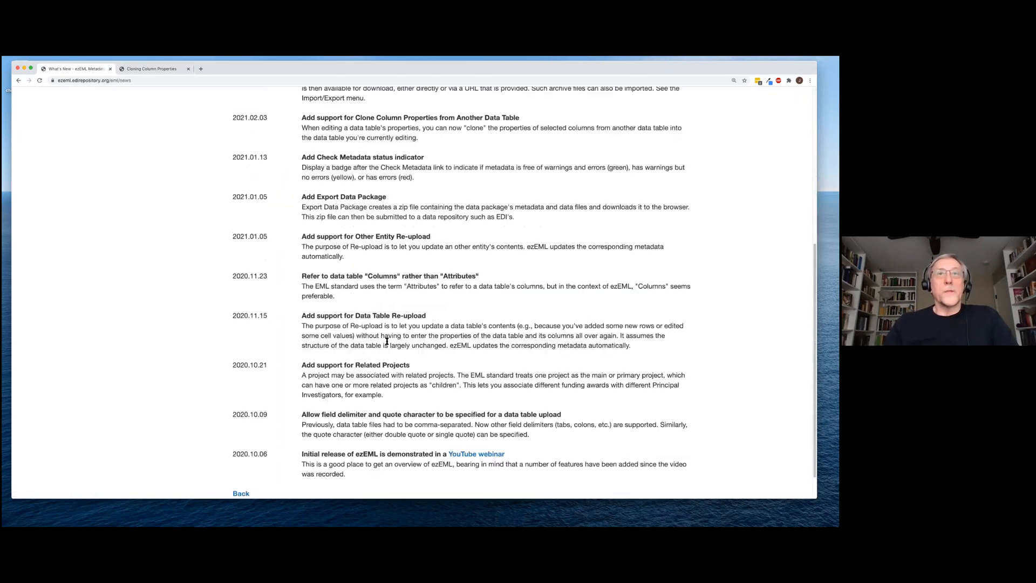
scroll(359, 264, "up", 5)
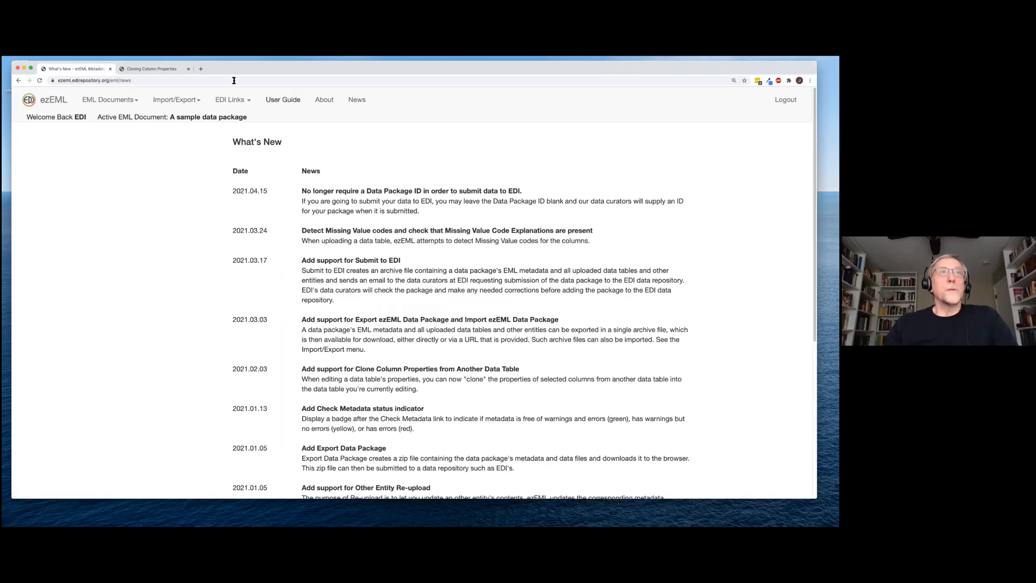
left_click(57, 102)
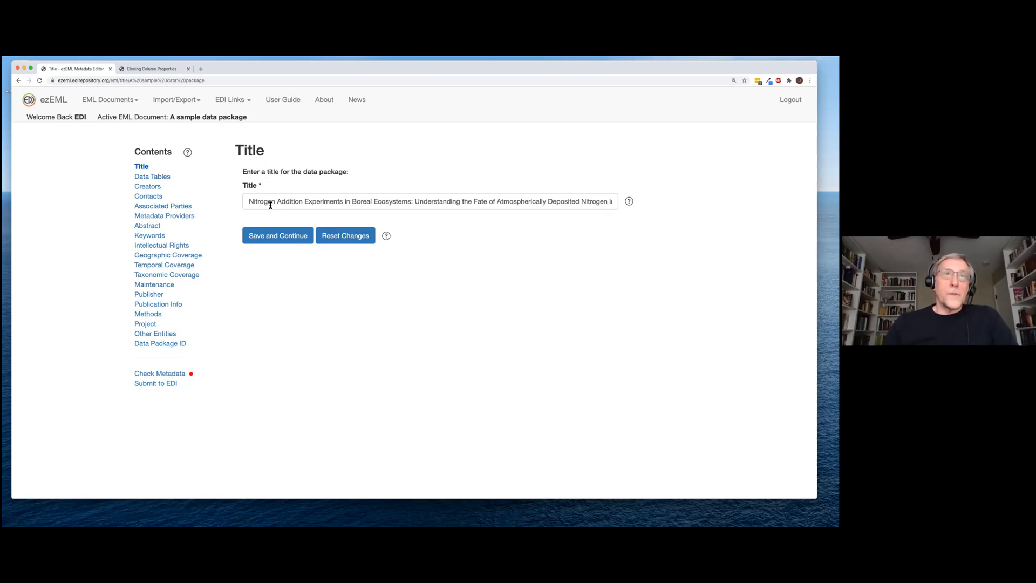
Read and close the help on writing a good title and on navigating between sections
left_click(629, 201)
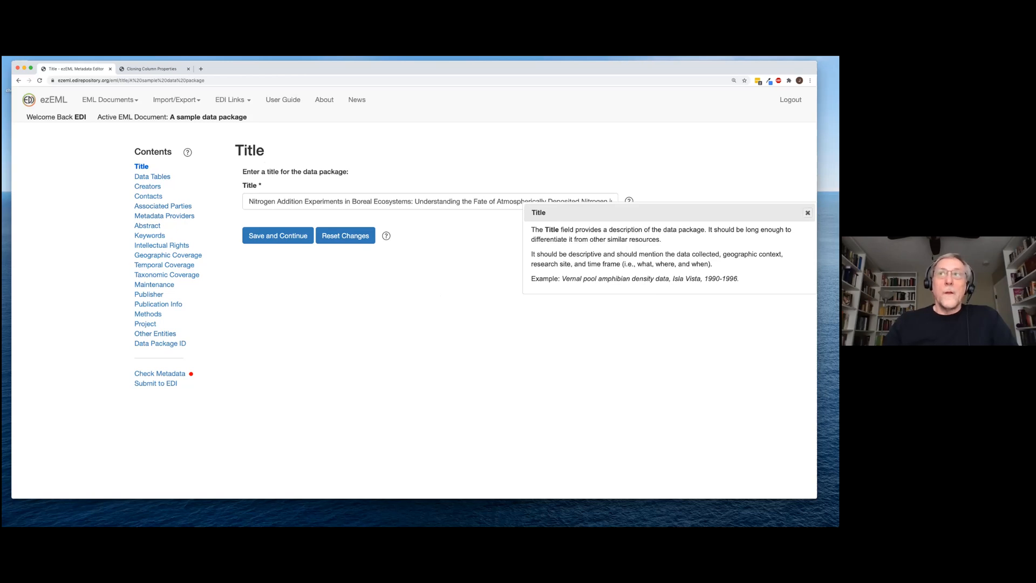
left_click(808, 213)
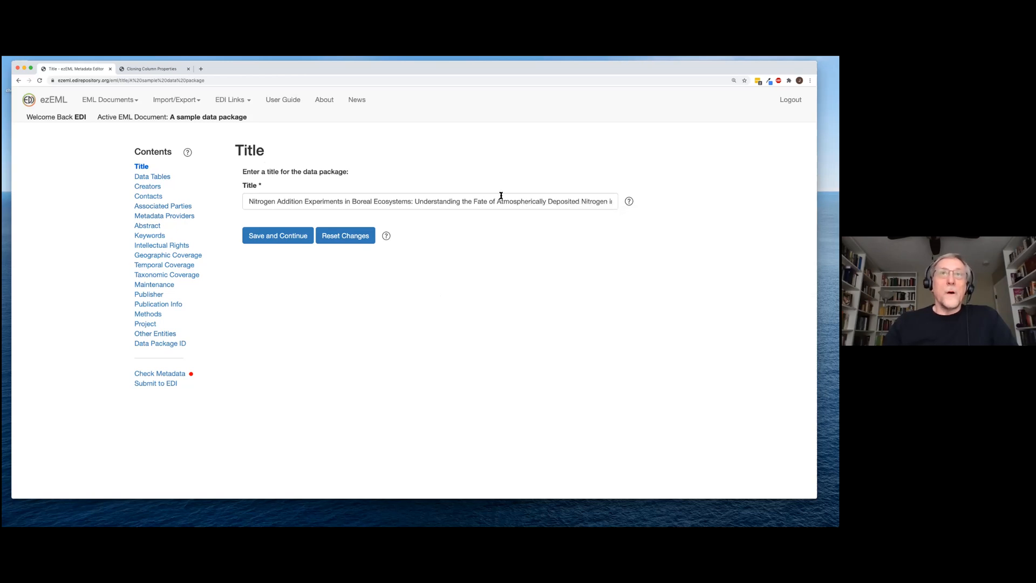
left_click(387, 236)
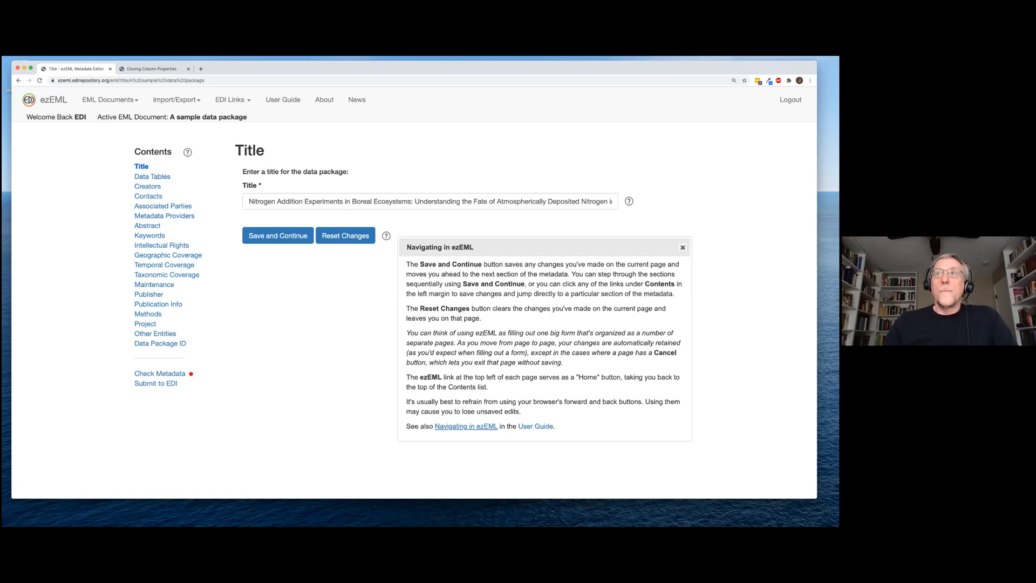
left_click(661, 275)
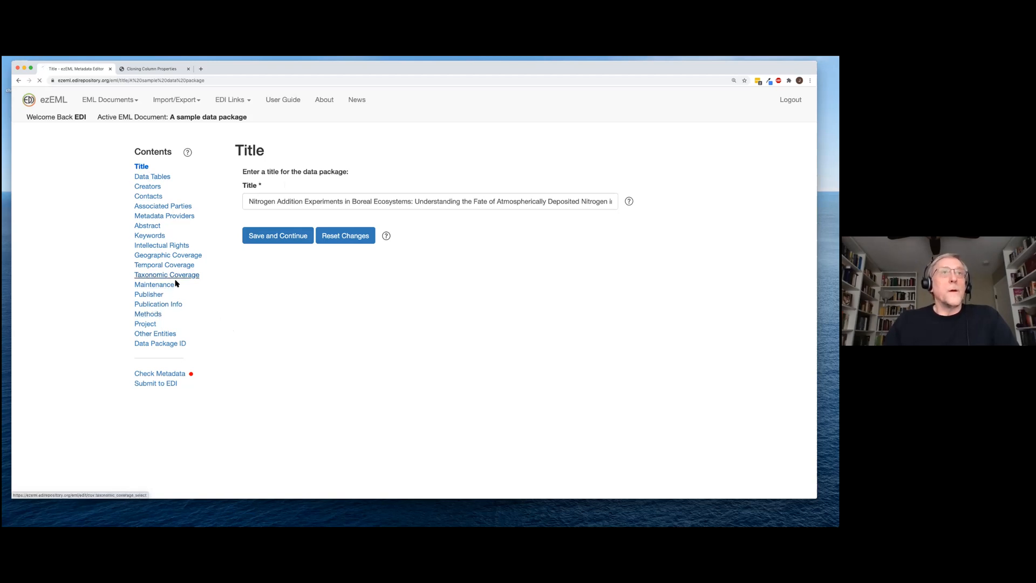
left_click(162, 217)
left_click(144, 167)
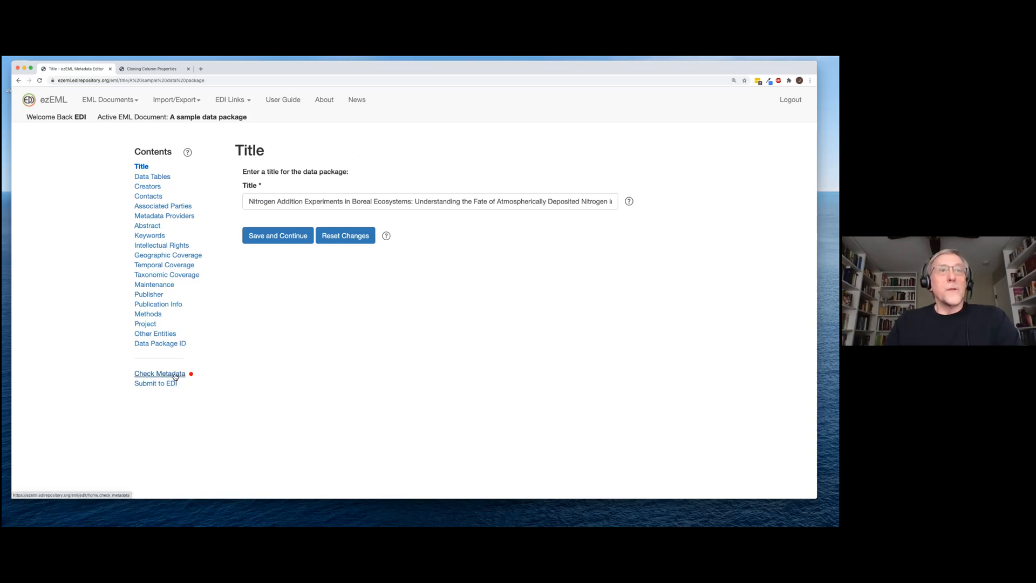
left_click(174, 376)
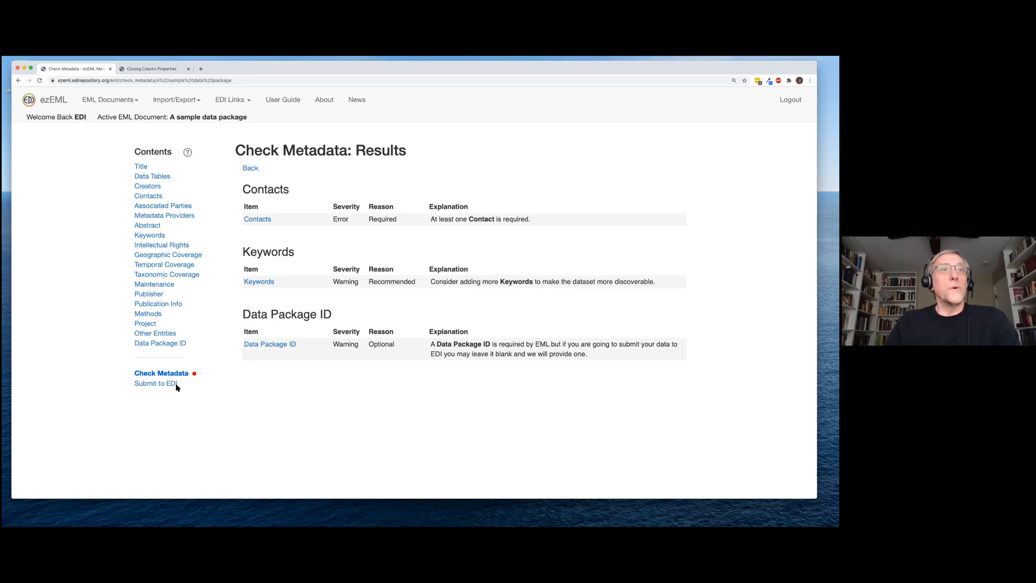
left_click(143, 172)
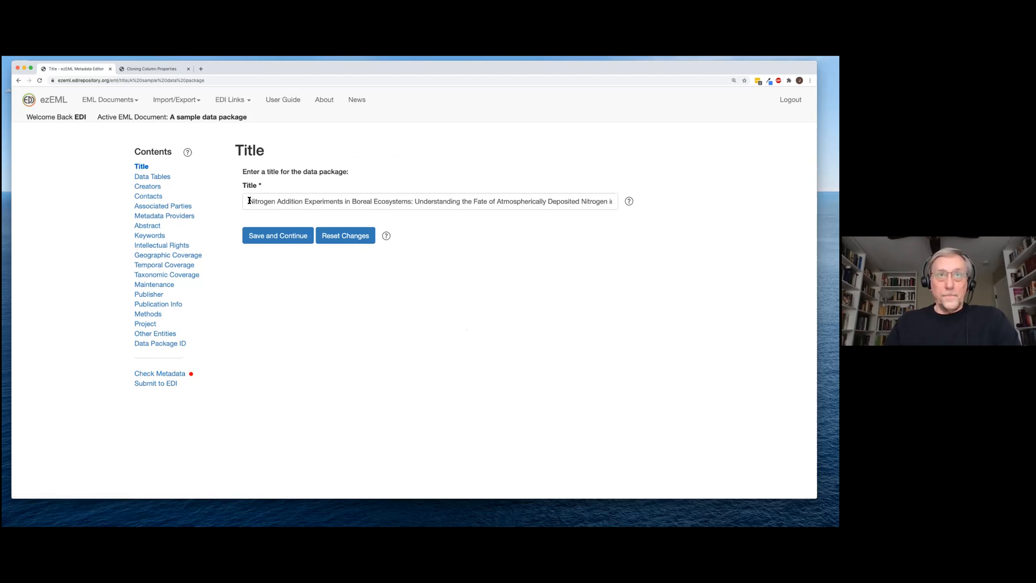
left_click(249, 201)
key("super+a")
key("BackSpace")
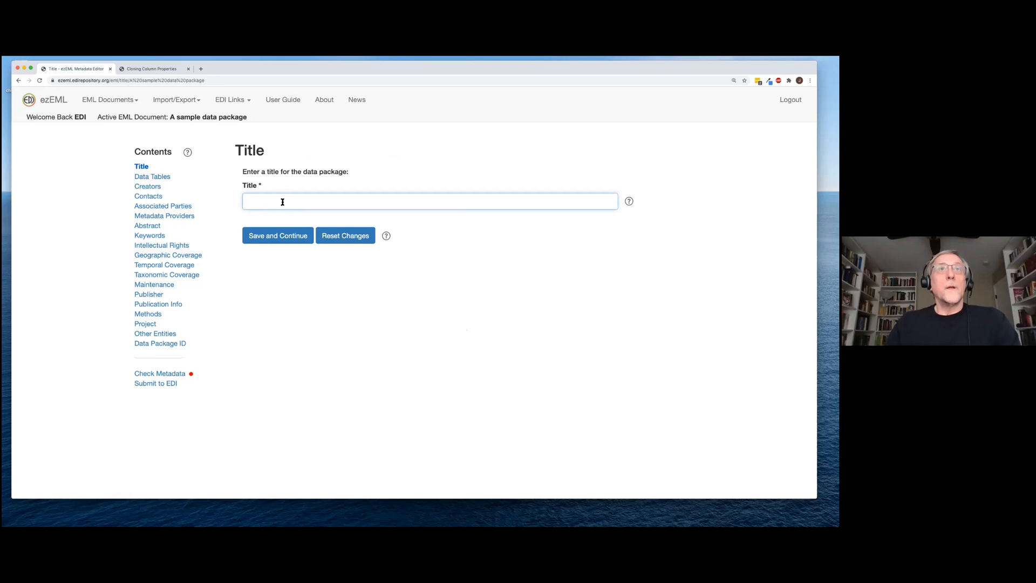
left_click(281, 200)
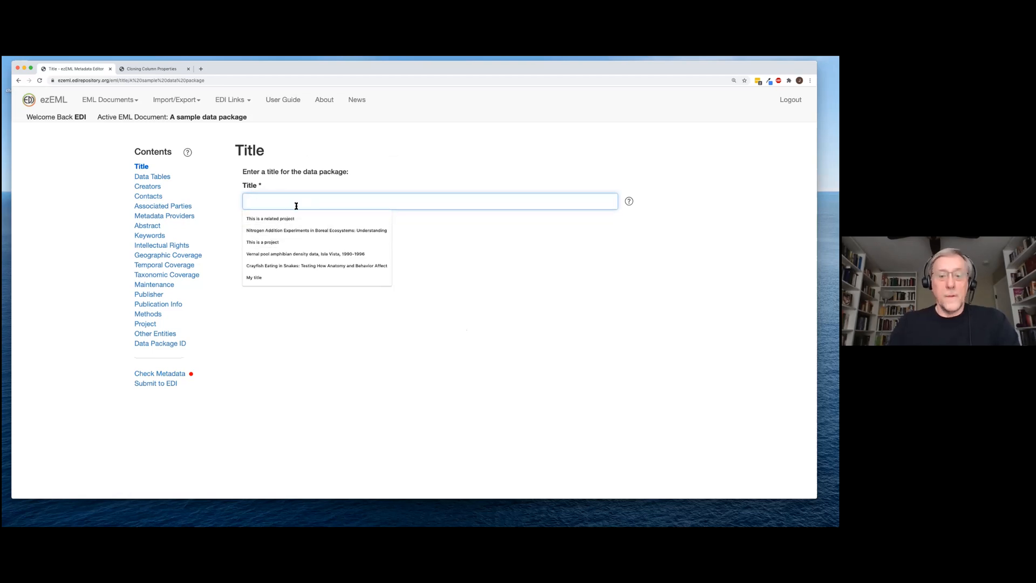
type("My title")
left_click(254, 218)
left_click(278, 236)
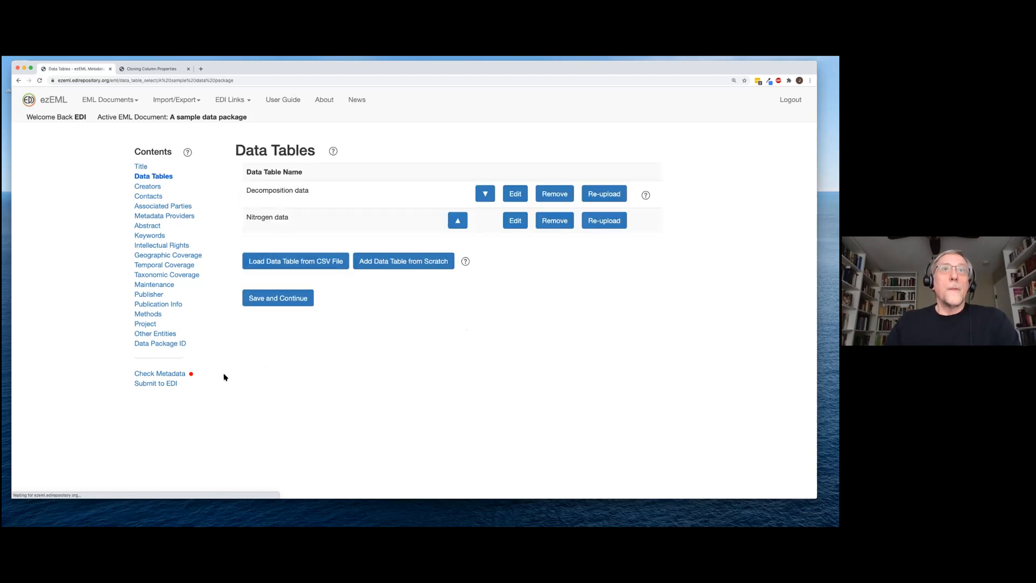
left_click(171, 374)
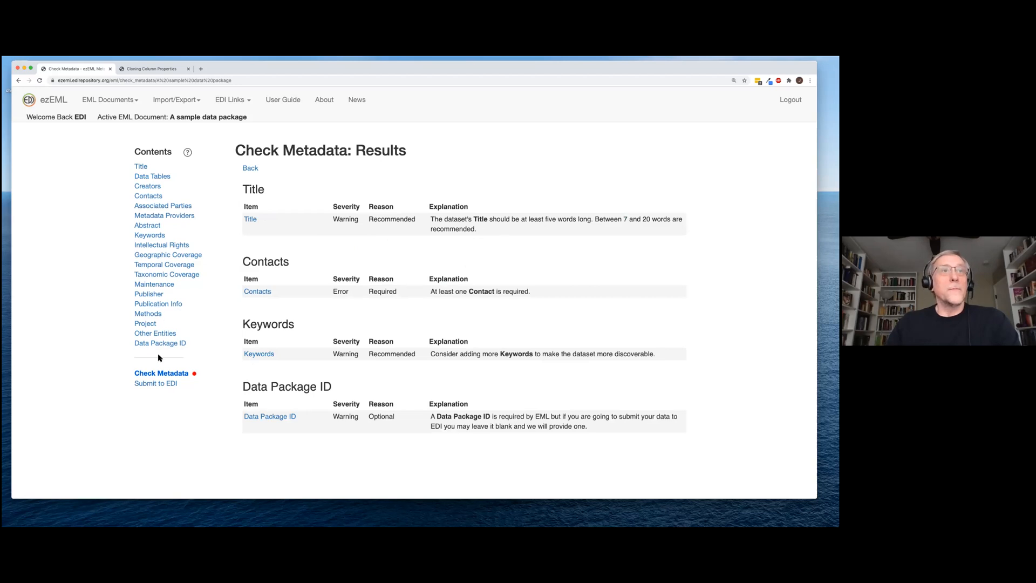
left_click(142, 167)
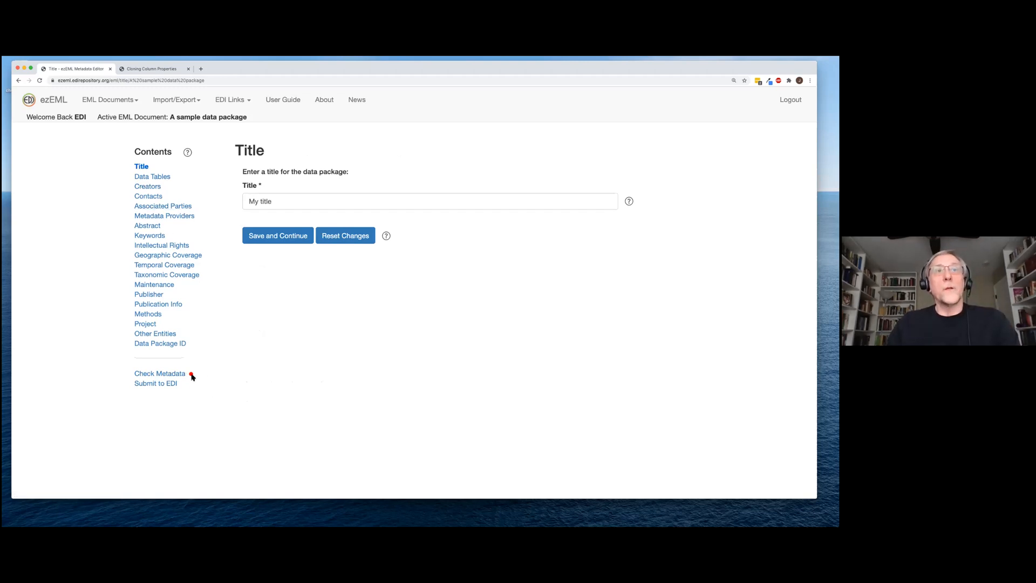
left_click_drag(285, 206, 228, 191)
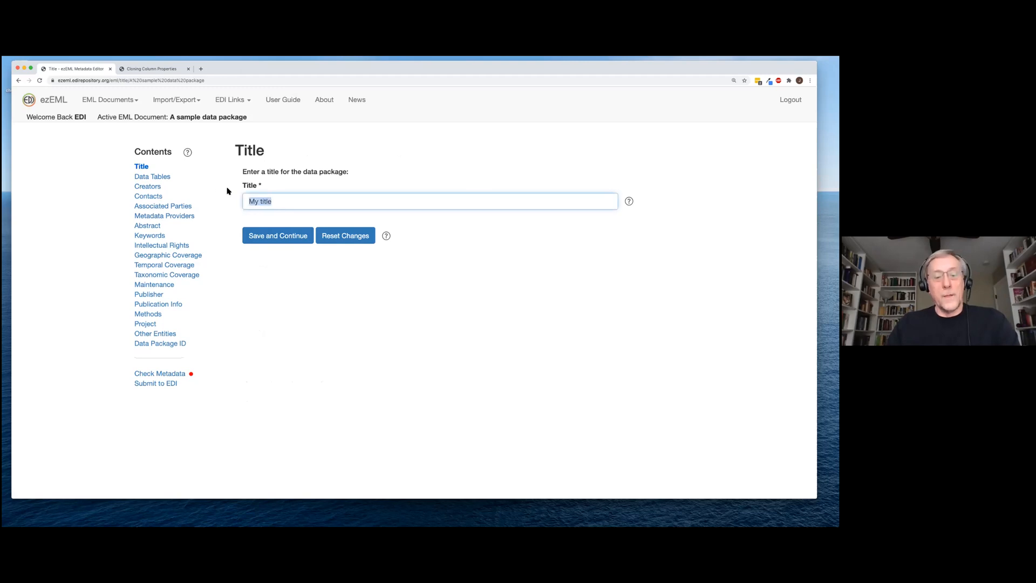
type("Nitrogen Addition Experiments in Boreal Ecosystems: Understanding the Fate of Atmospherically Deposited Nitrogen in order to Determine Nitrogen Critical Loads")
left_click(282, 236)
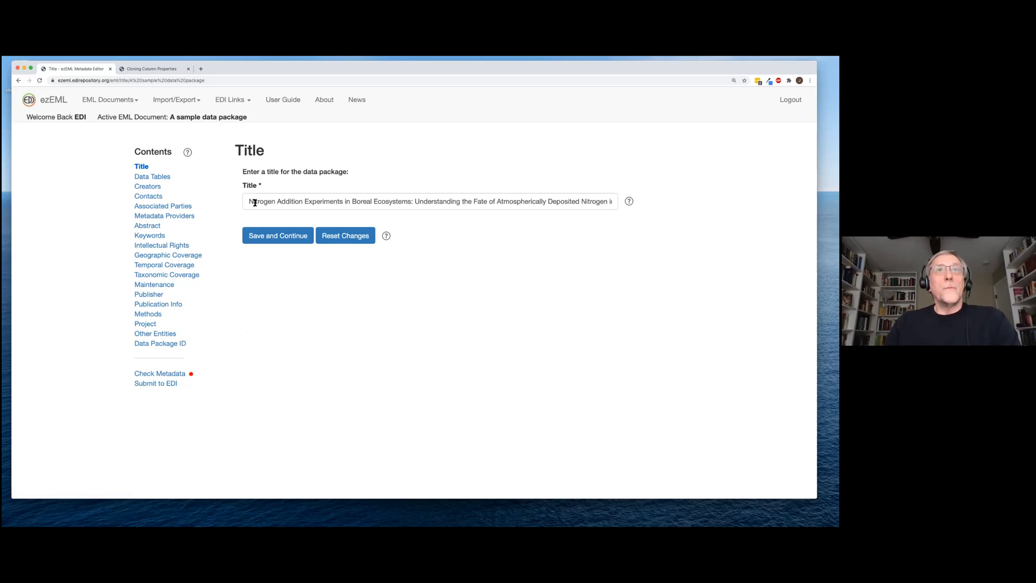
Save the title, look over Creators, then view Data Tables with Decomposition data and Nitrogen data
left_click(275, 237)
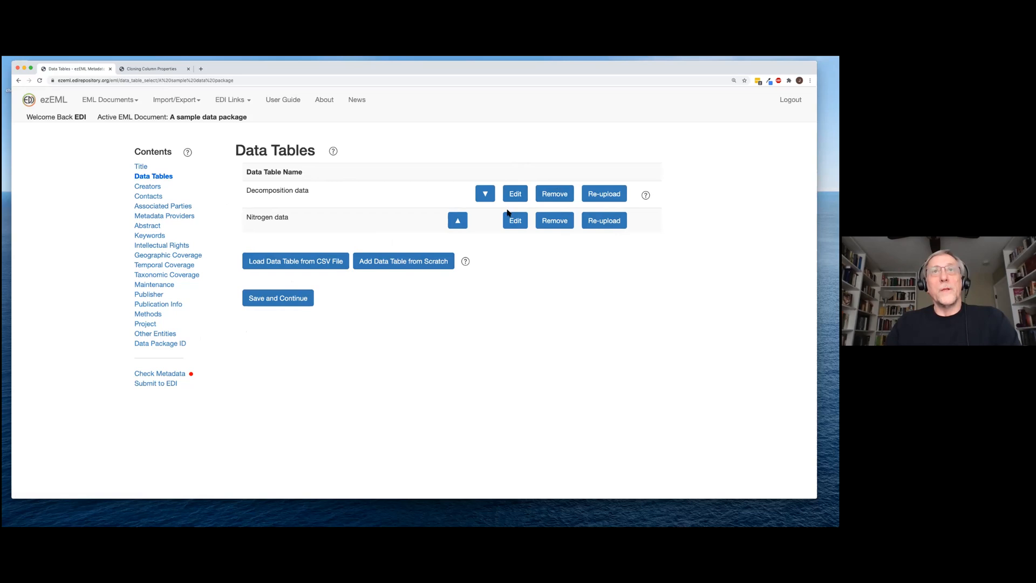
left_click(147, 187)
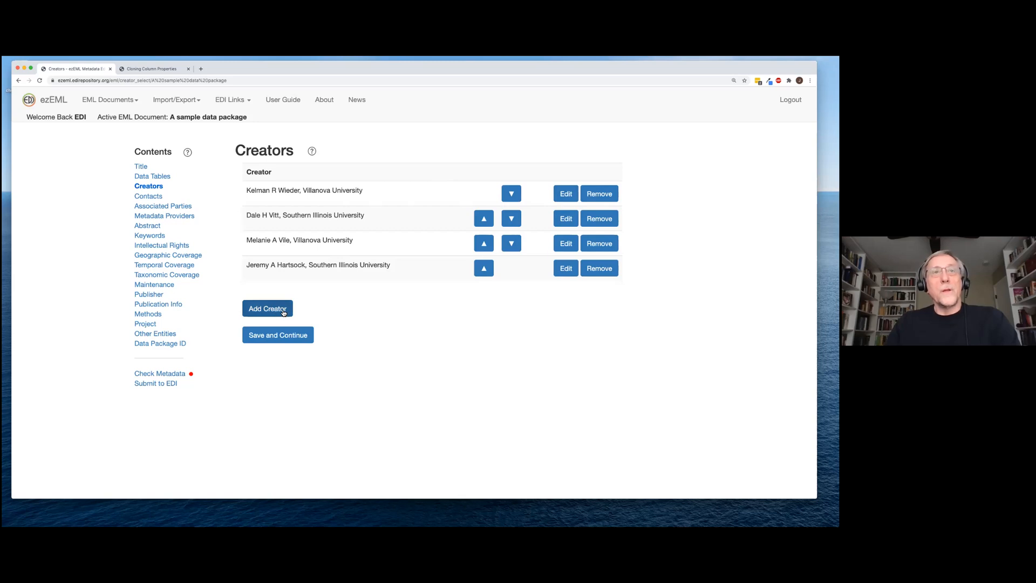
left_click(158, 179)
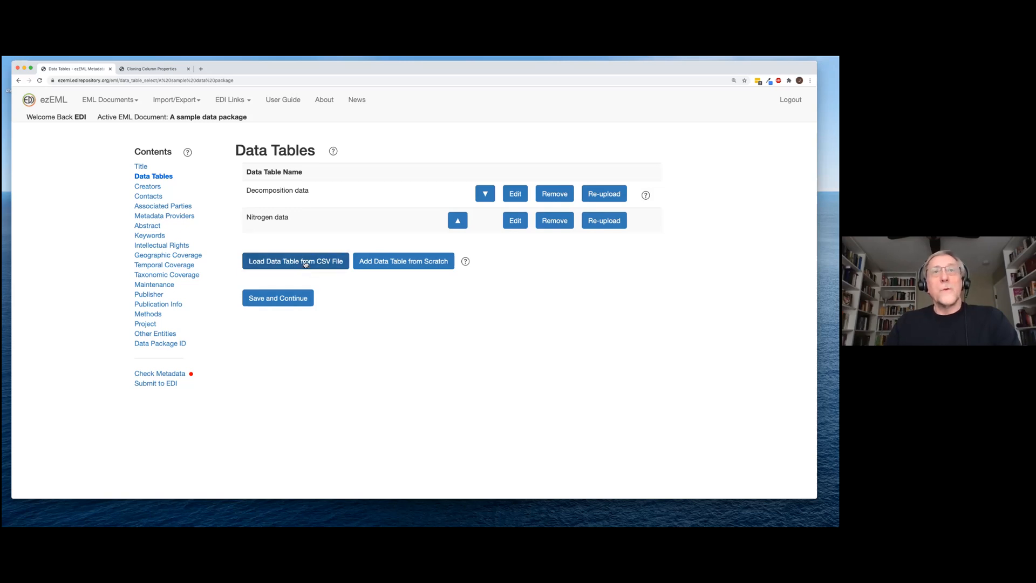
left_click(311, 264)
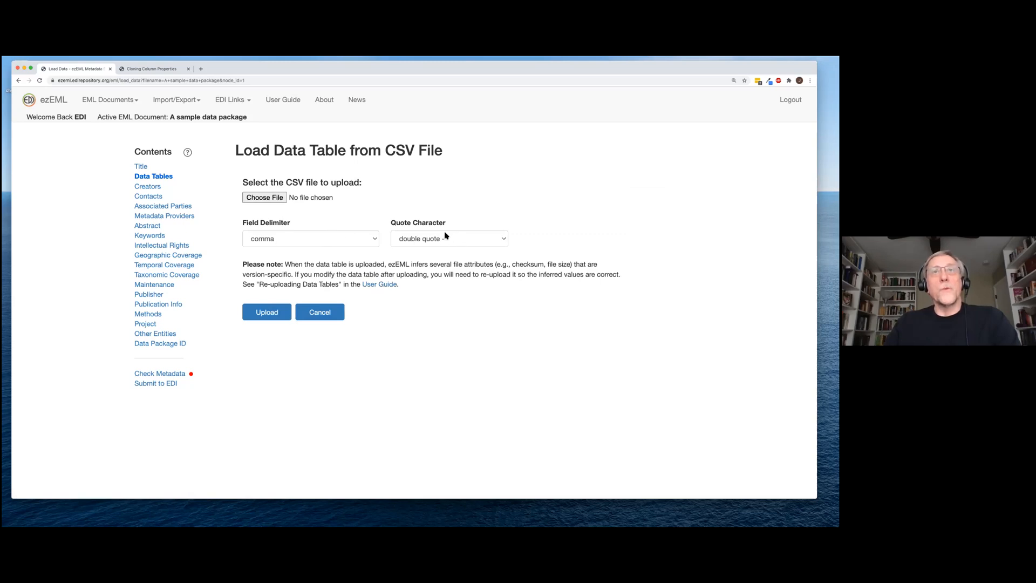
left_click(375, 241)
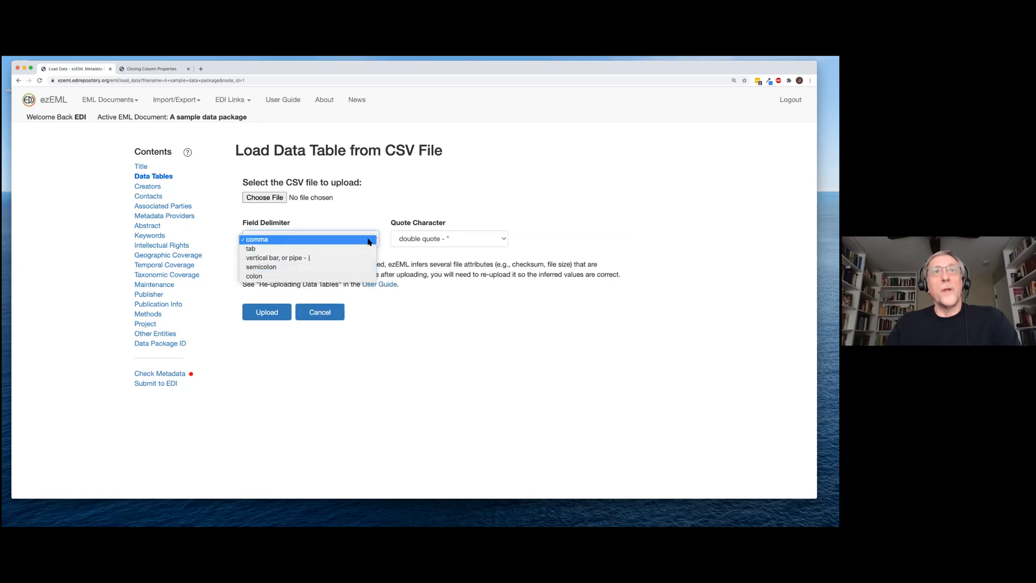
left_click(369, 241)
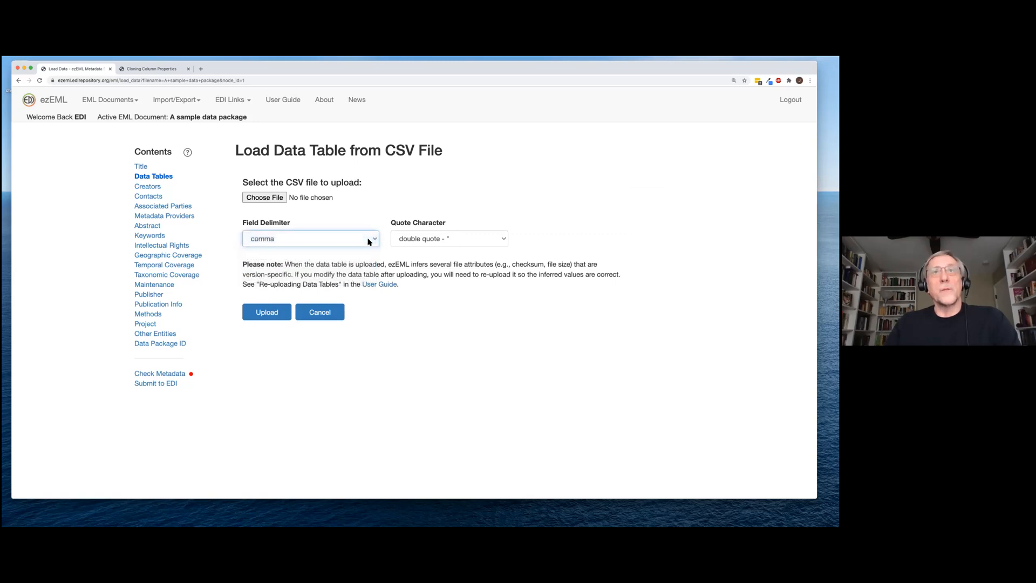
left_click(265, 198)
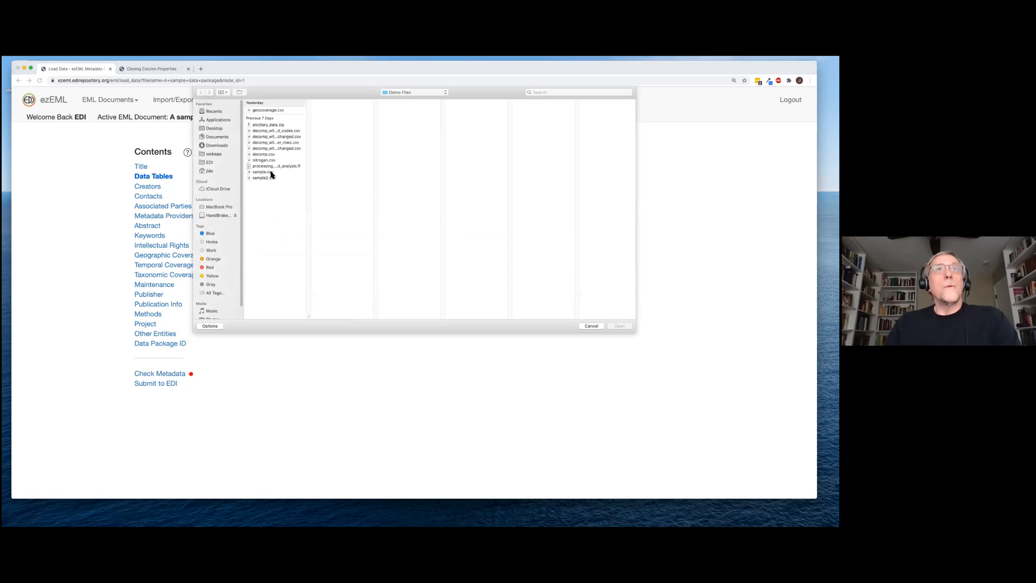
left_click(267, 171)
left_click(619, 326)
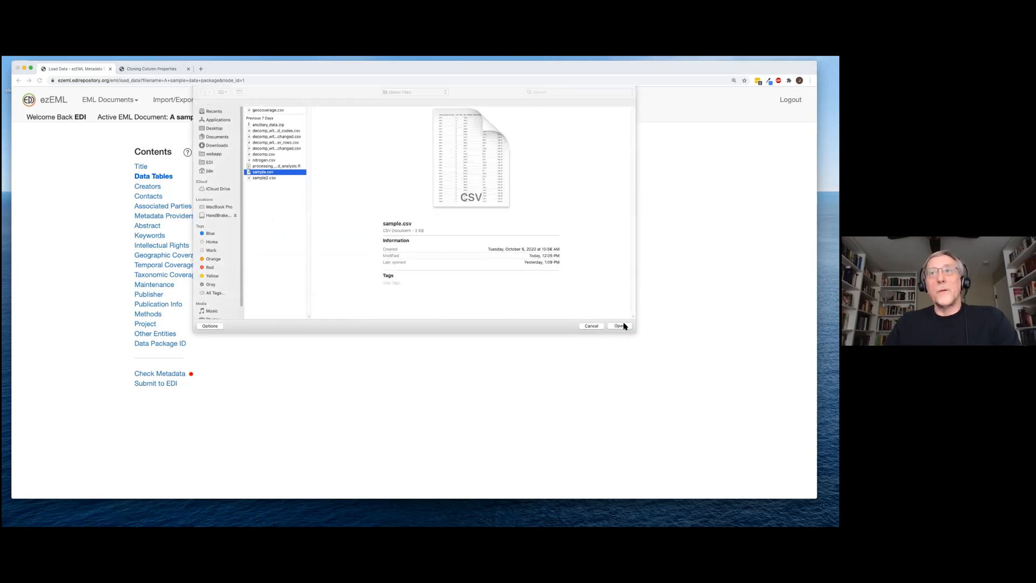
left_click(281, 313)
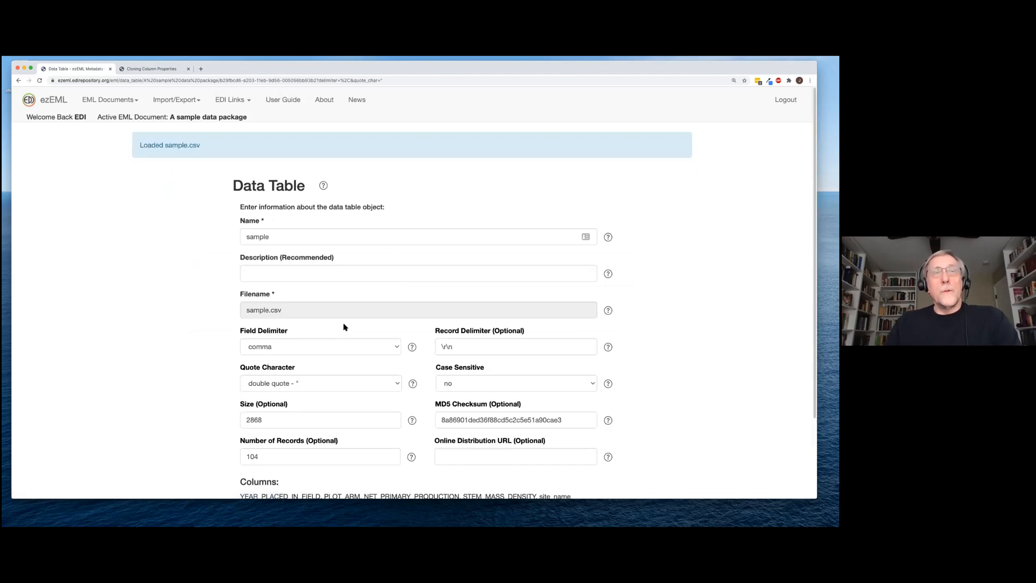
scroll(345, 330, "down", 1)
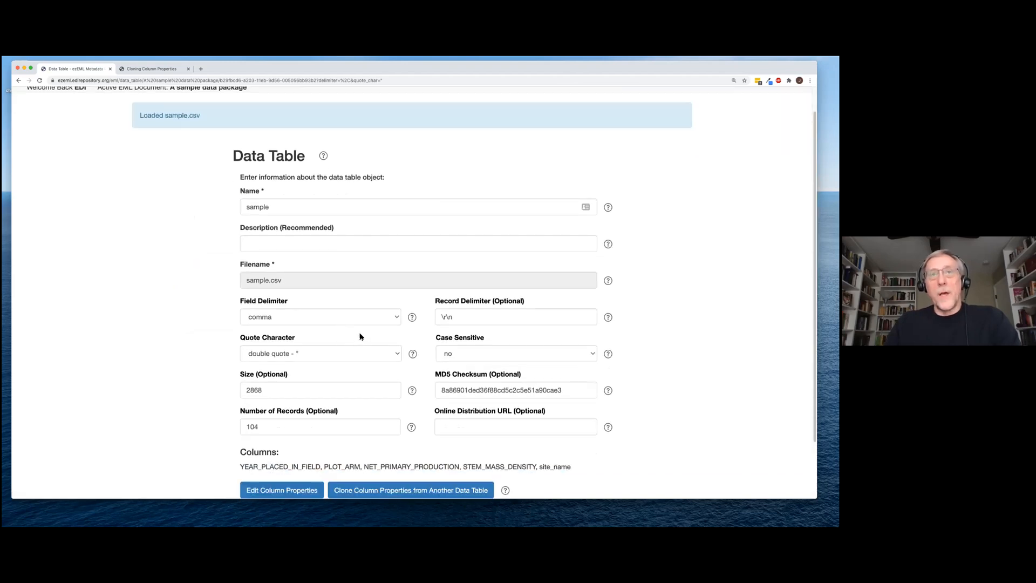
scroll(361, 336, "down", 1)
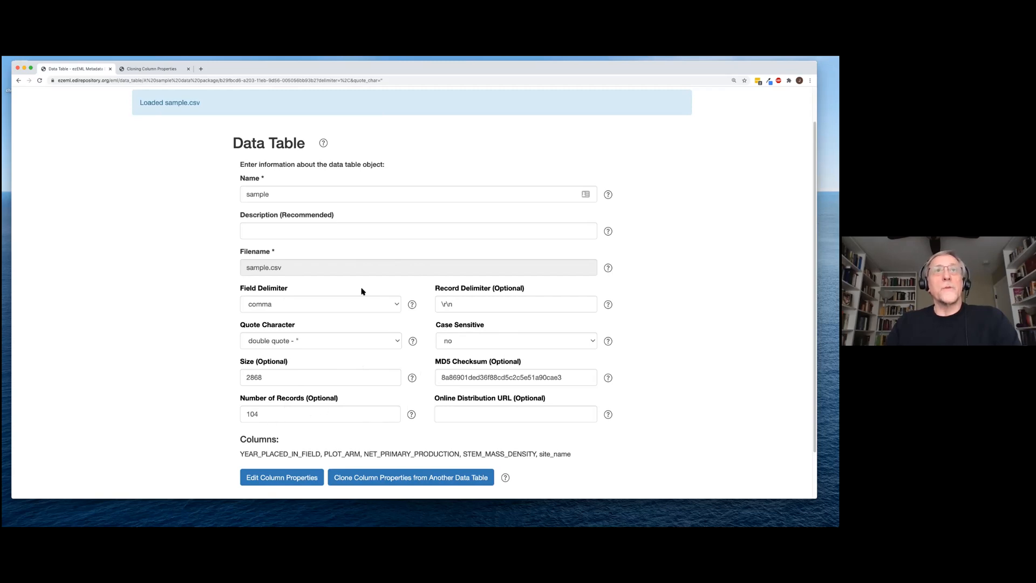
Set the sample table's description to 'Simple example table' and open its column properties
scroll(362, 294, "up", 2)
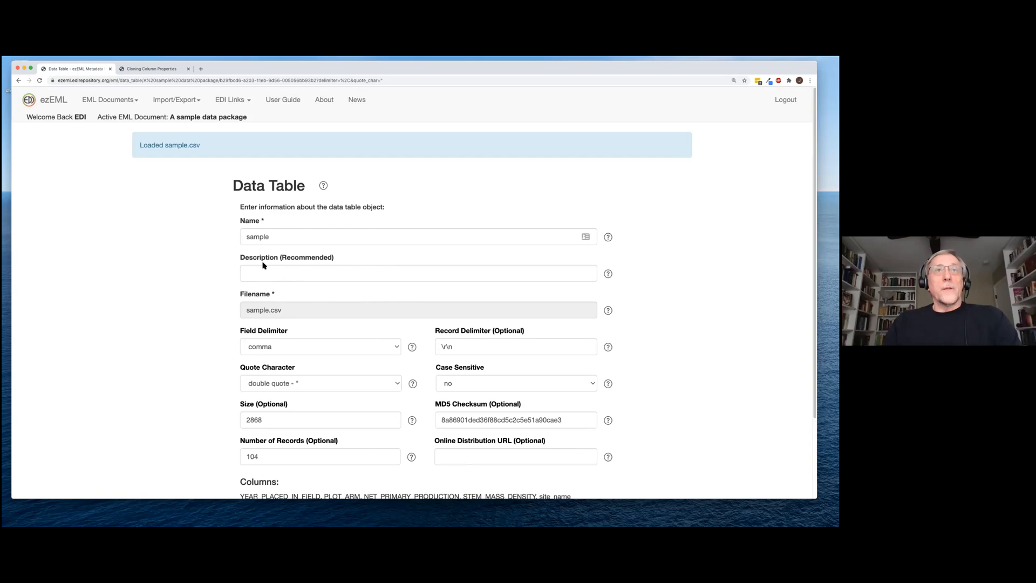
scroll(319, 276, "down", 1)
left_click(318, 274)
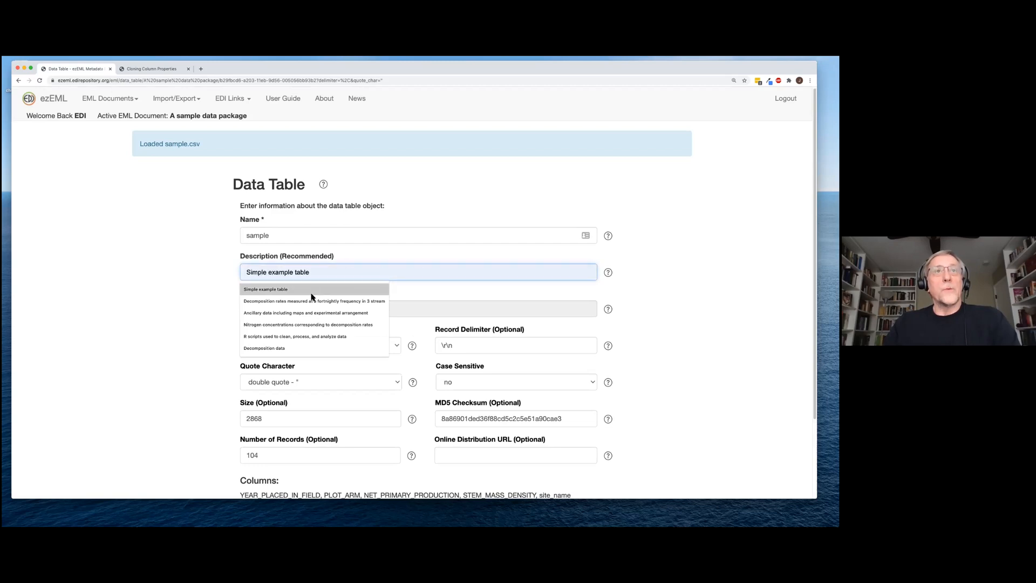
left_click(313, 287)
scroll(325, 302, "down", 3)
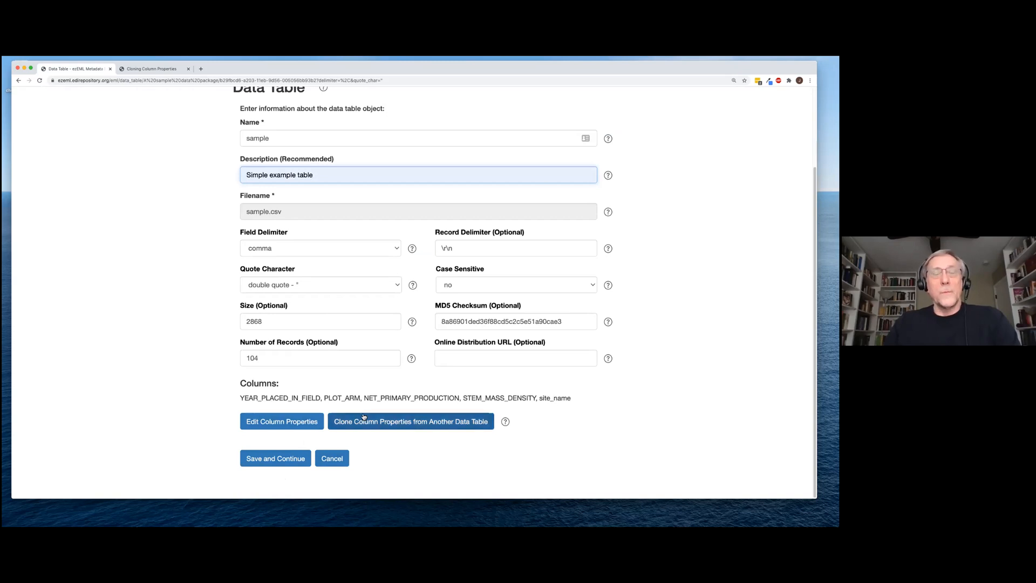
left_click(301, 422)
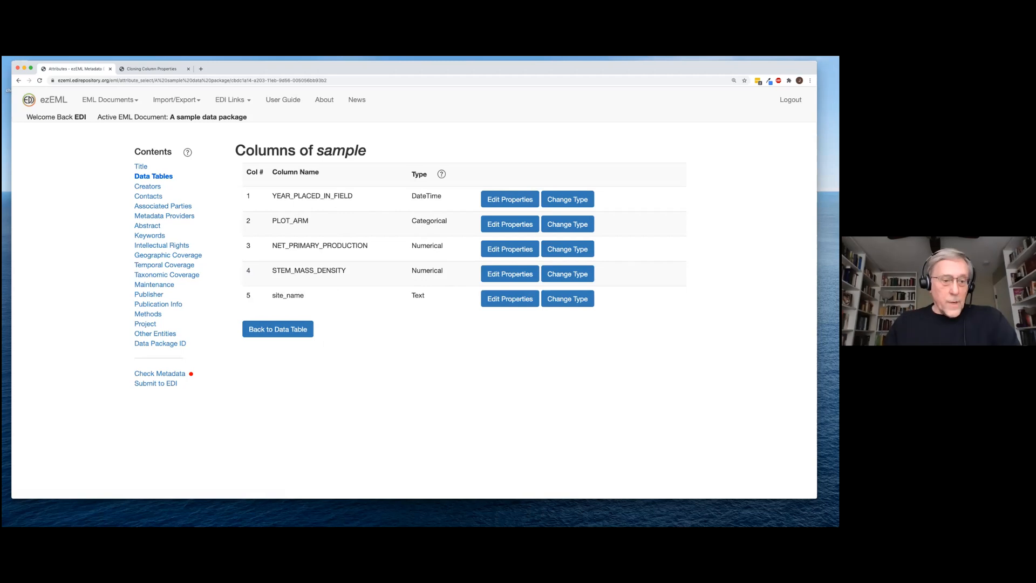
key("super+Tab")
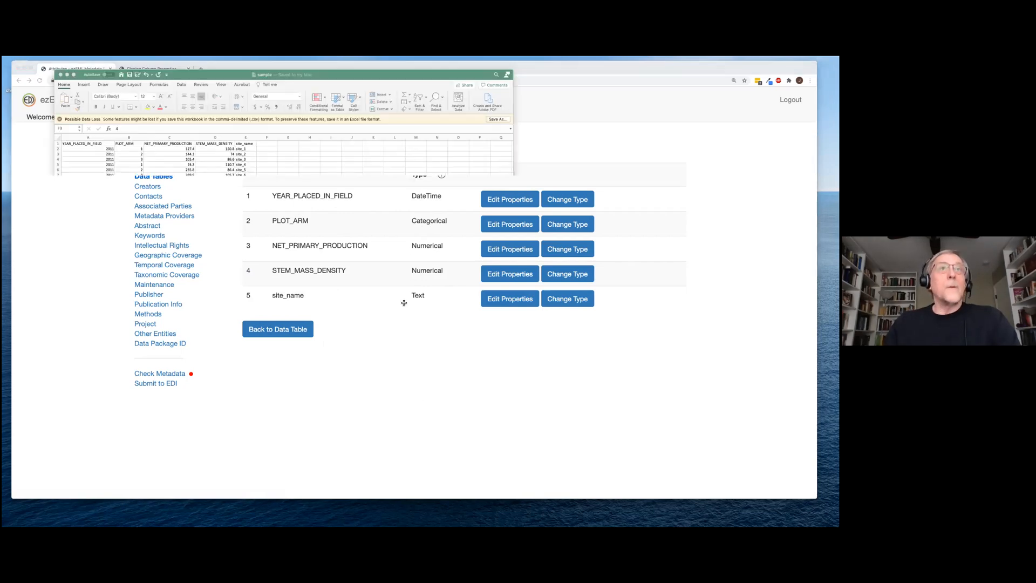
left_click(335, 79)
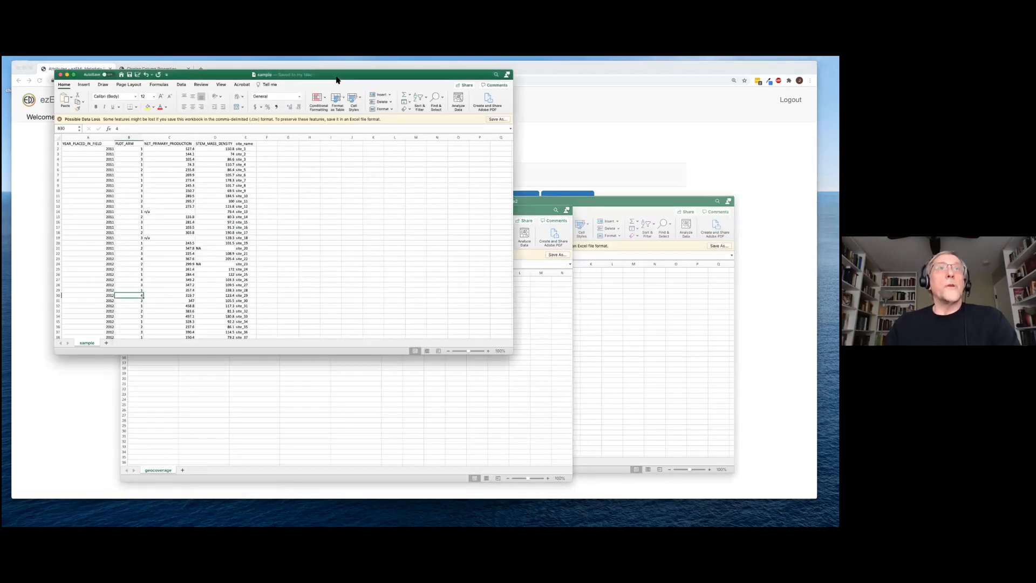
left_click_drag(326, 77, 422, 156)
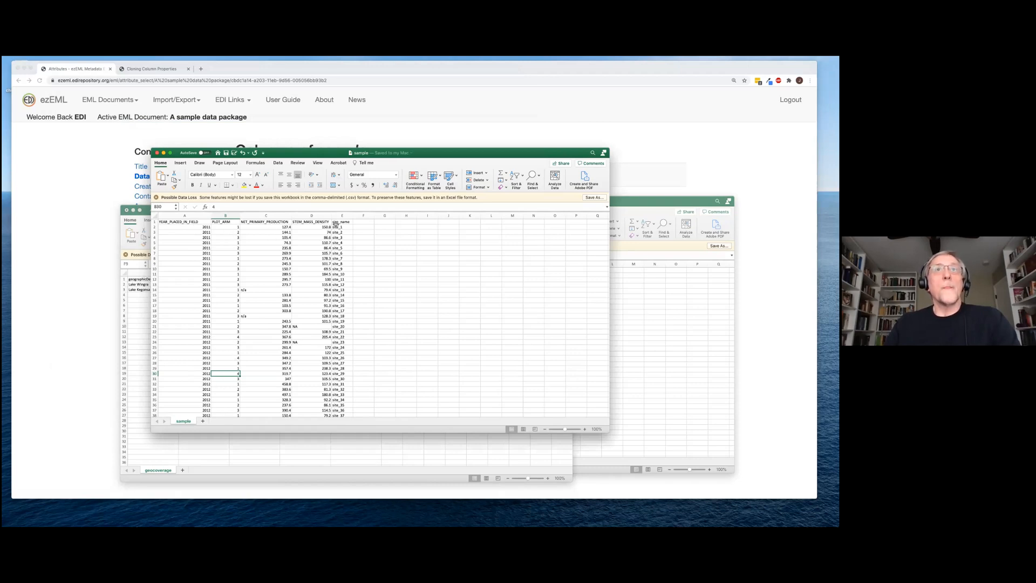
left_click(502, 126)
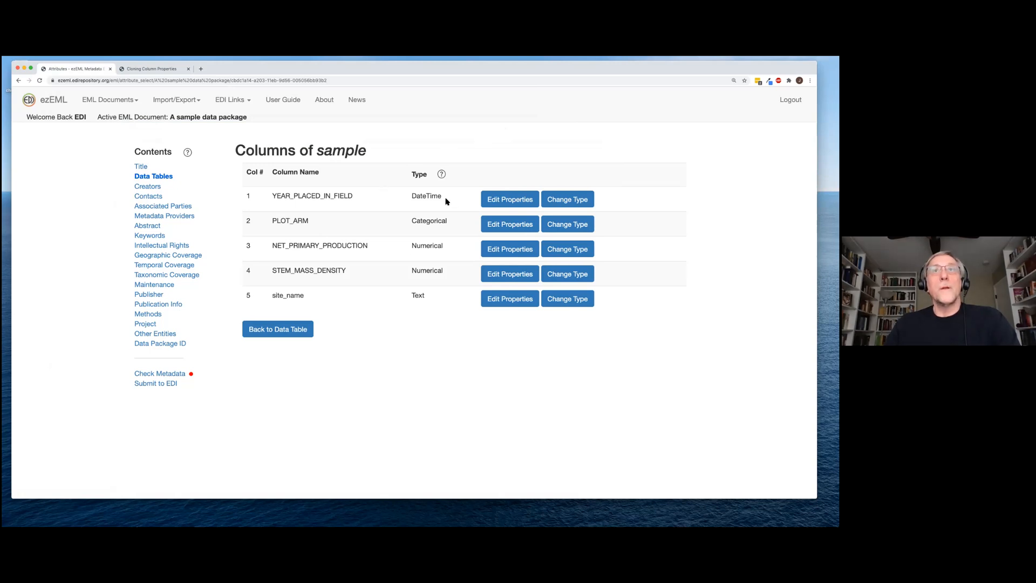
Set the YEAR_PLACED_IN_FIELD DateTime column's definition to 'Year of growth: 2011-2015' from autofill
left_click(513, 204)
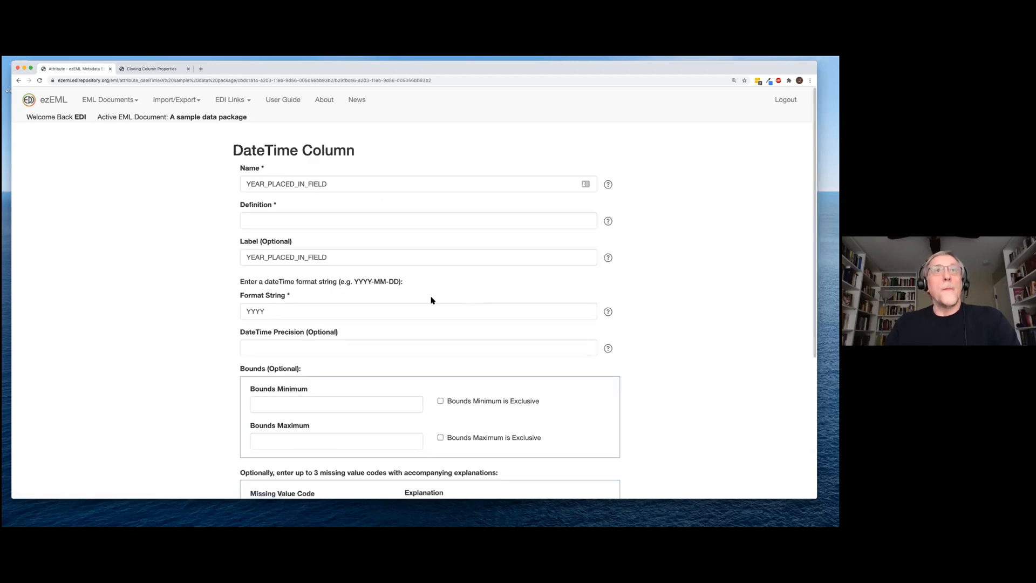
scroll(422, 297, "down", 1)
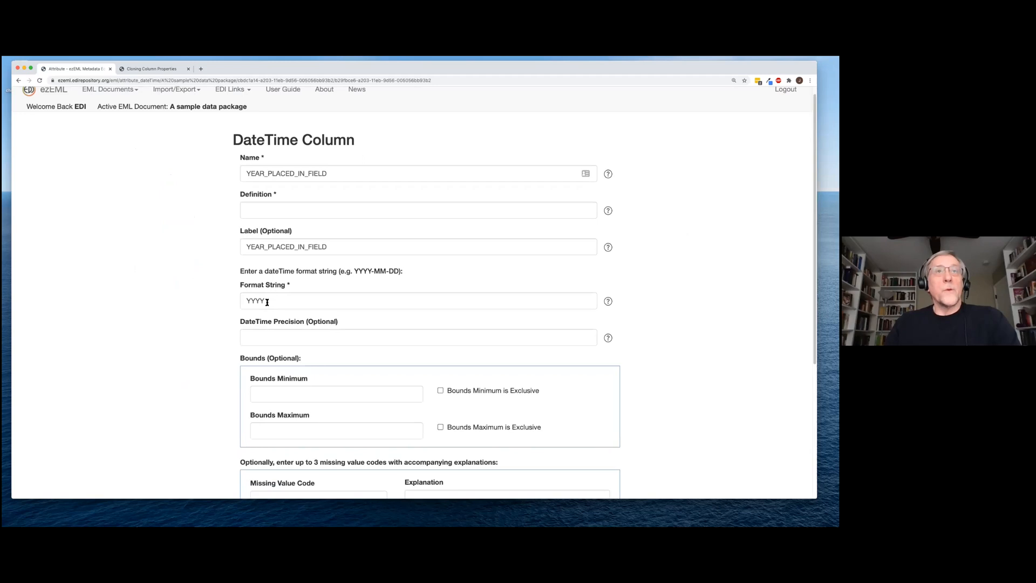
scroll(274, 302, "down", 1)
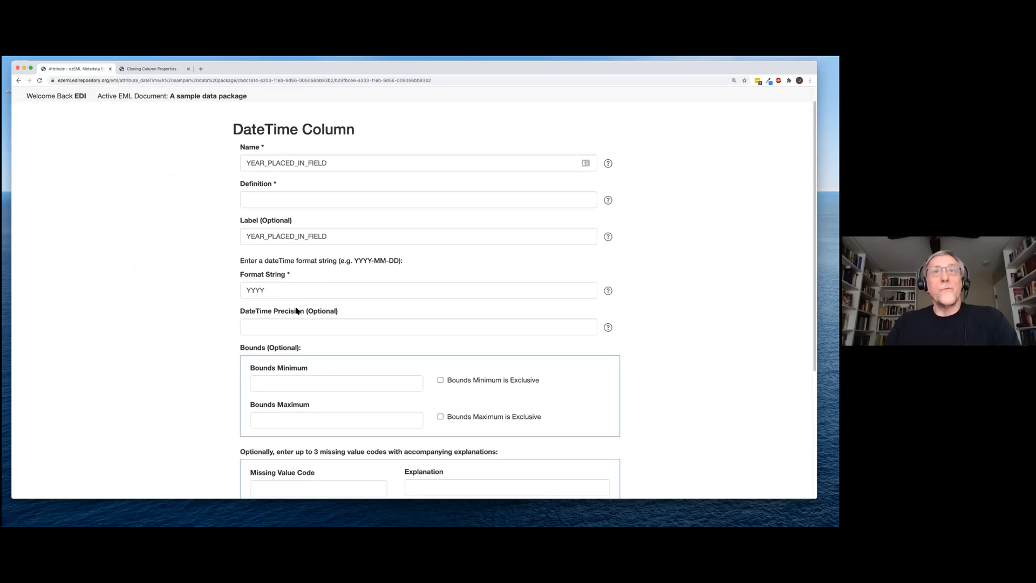
scroll(298, 308, "up", 1)
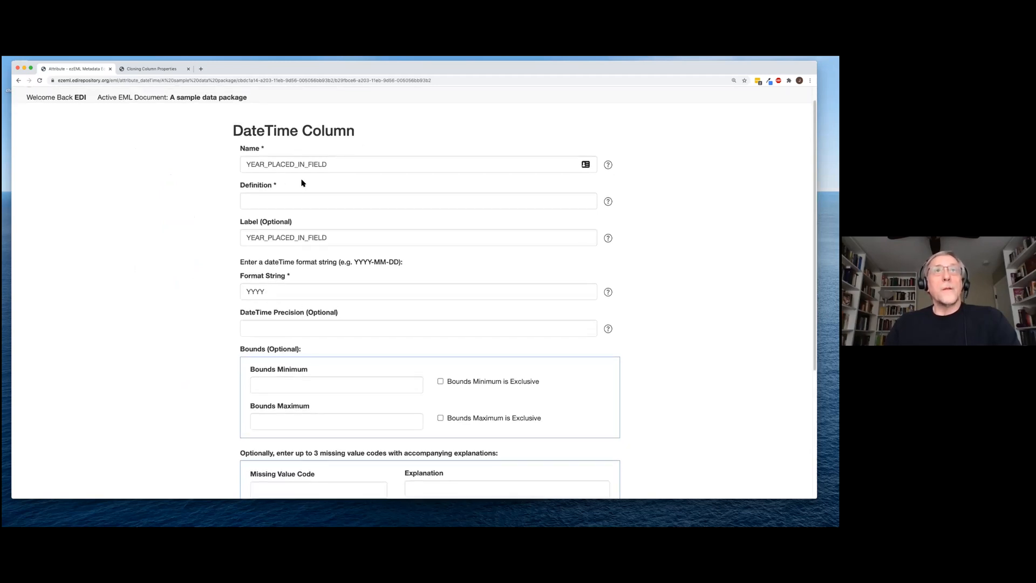
left_click(279, 201)
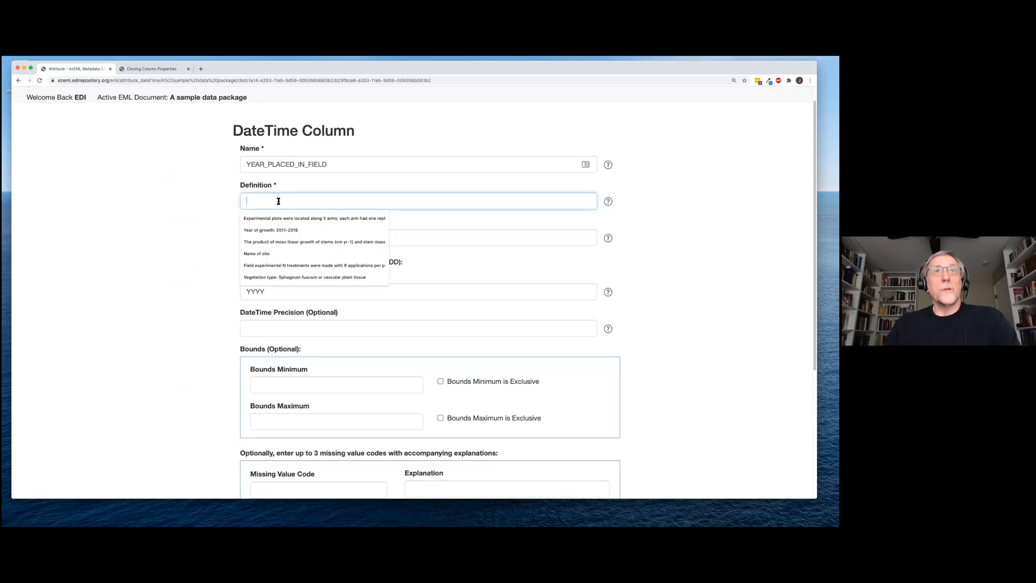
left_click(278, 230)
scroll(229, 302, "down", 3)
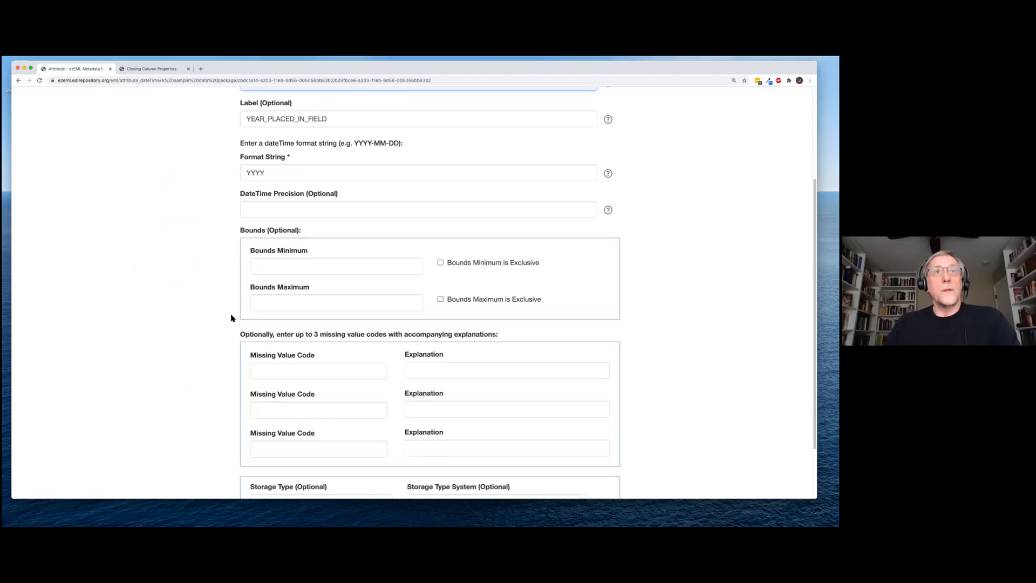
scroll(220, 407, "down", 3)
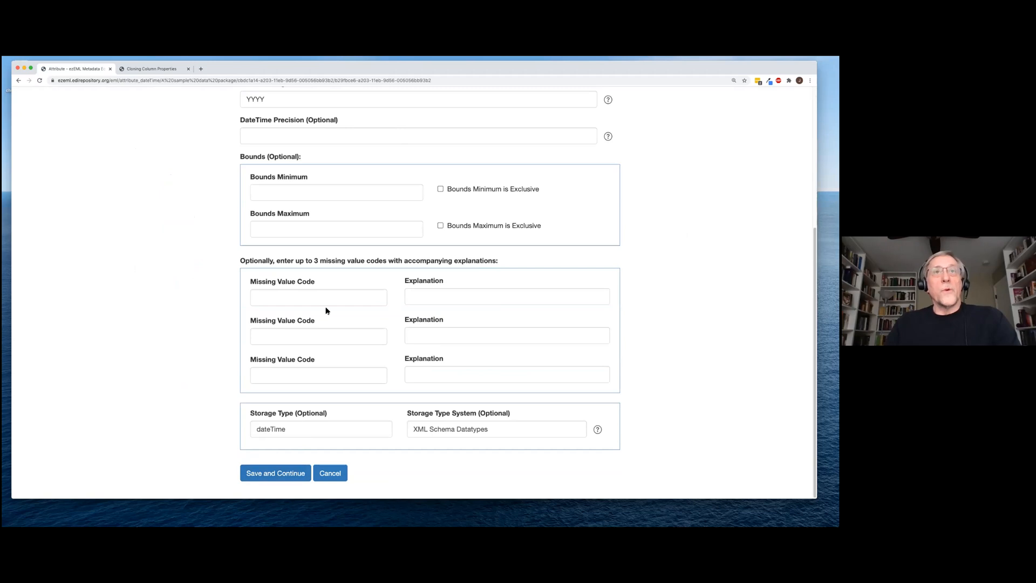
Save the YEAR_PLACED_IN_FIELD column and run Check Metadata to see missing definitions
left_click(269, 475)
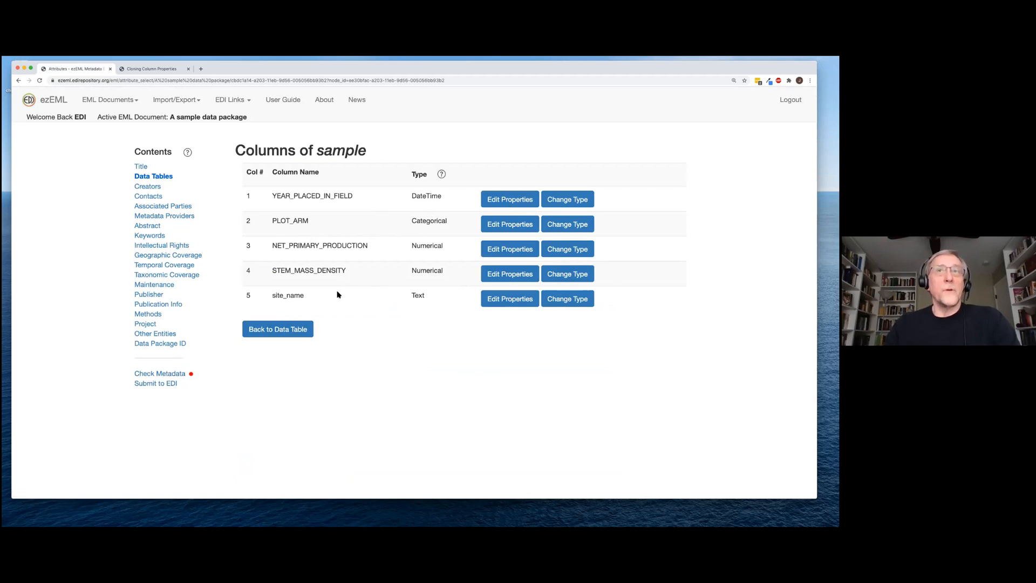
left_click(174, 377)
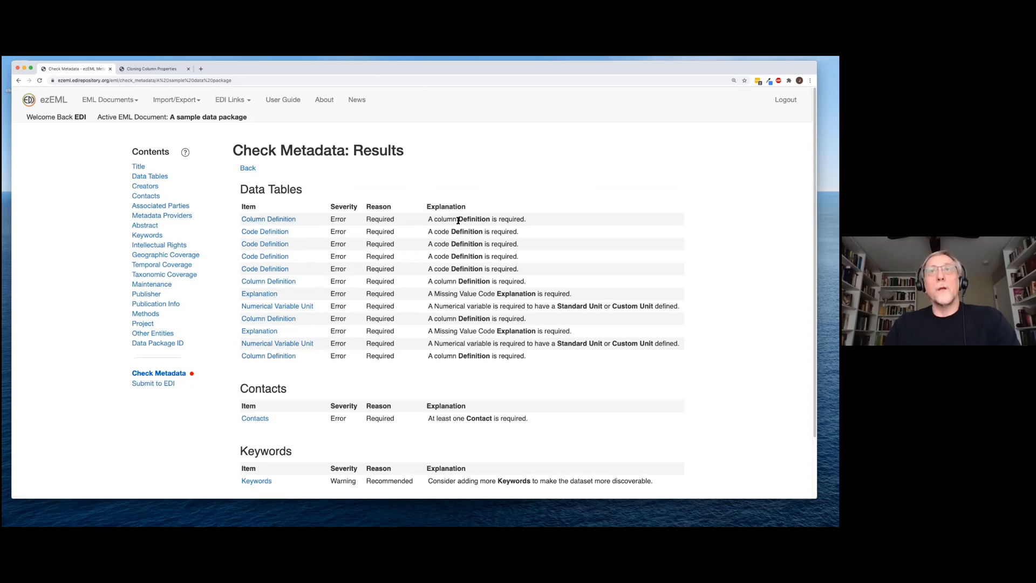
Define PLOT_ARM as plots along 3 arms with 8 N treatments and open its codes
left_click(281, 220)
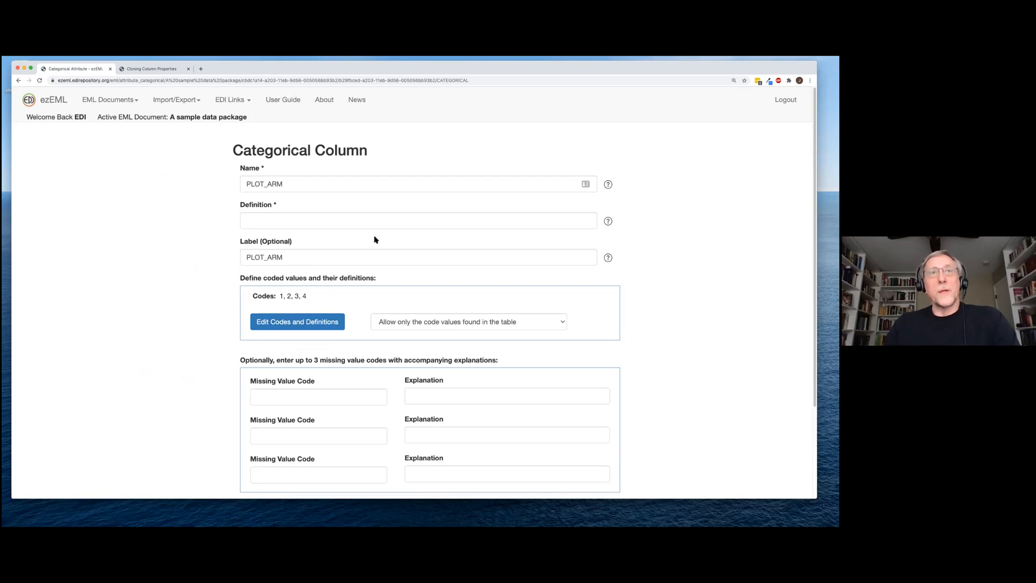
left_click(342, 223)
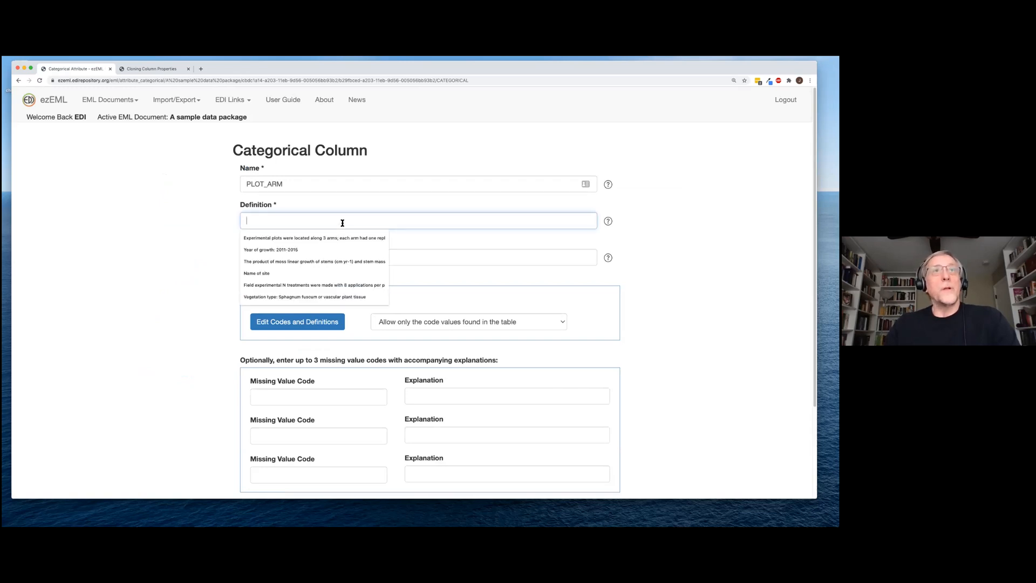
left_click(328, 238)
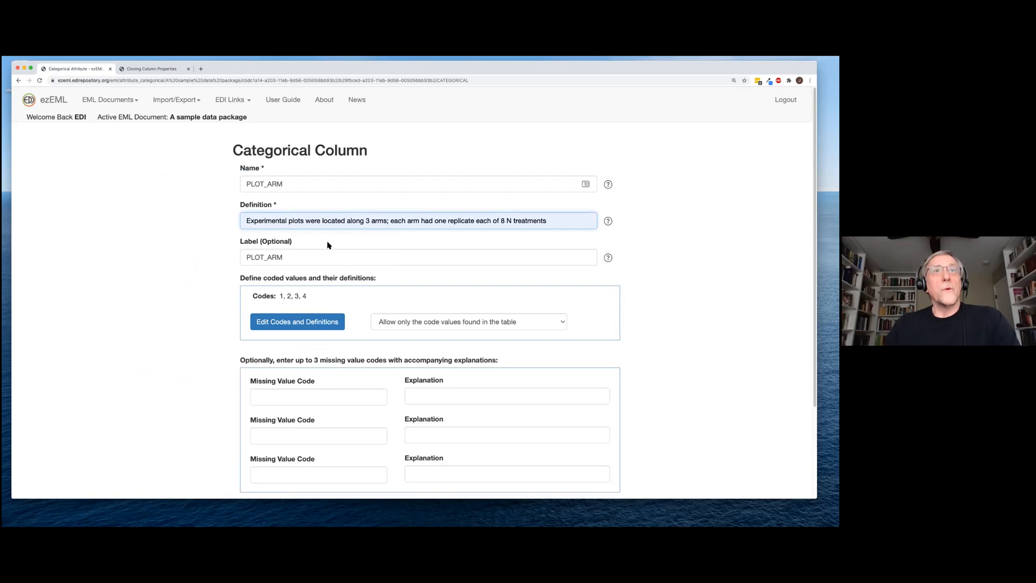
scroll(216, 333, "down", 3)
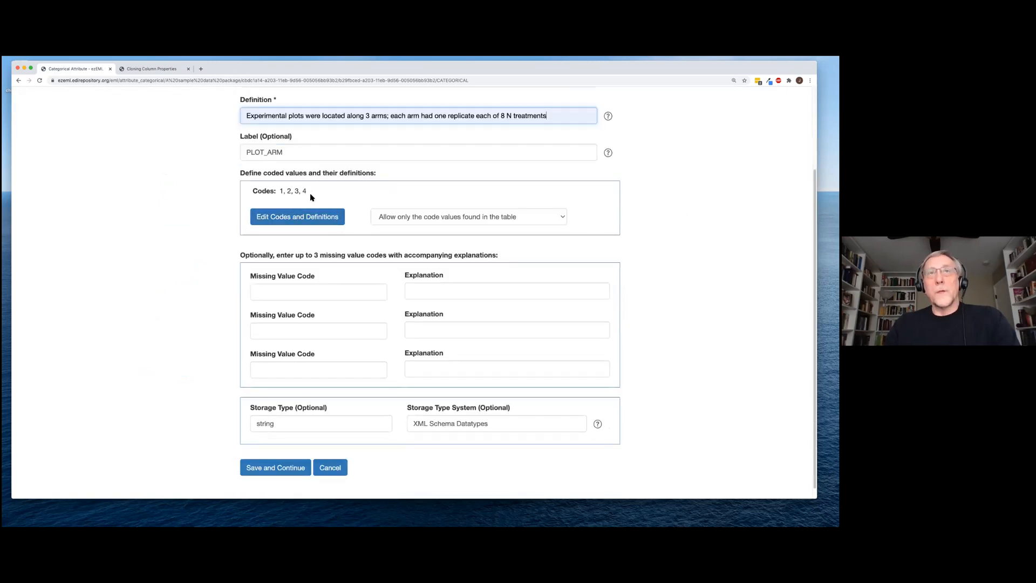
left_click(283, 219)
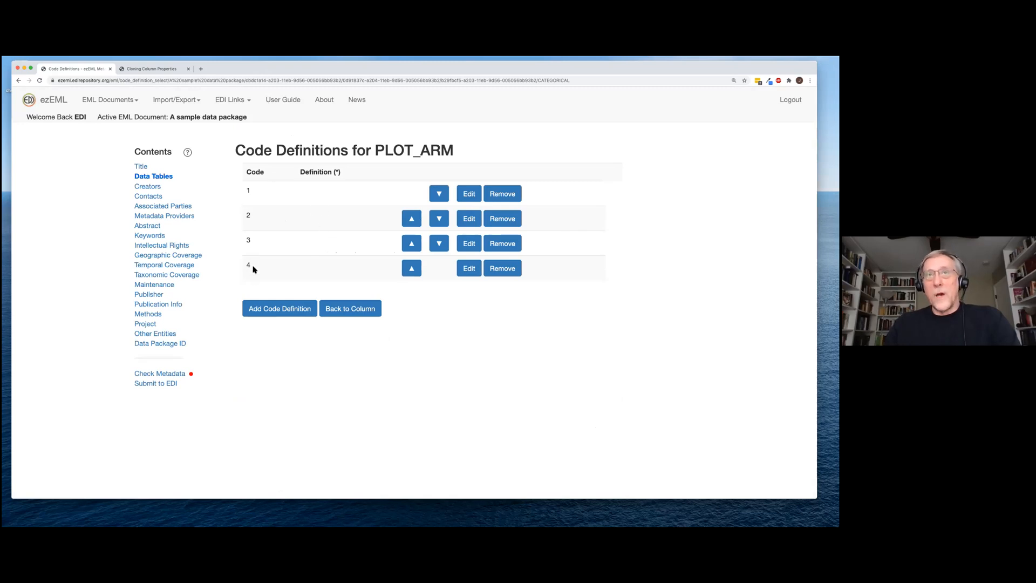
Define PLOT_ARM codes 1 and 2 as Arm 1 and Arm 2
left_click(469, 195)
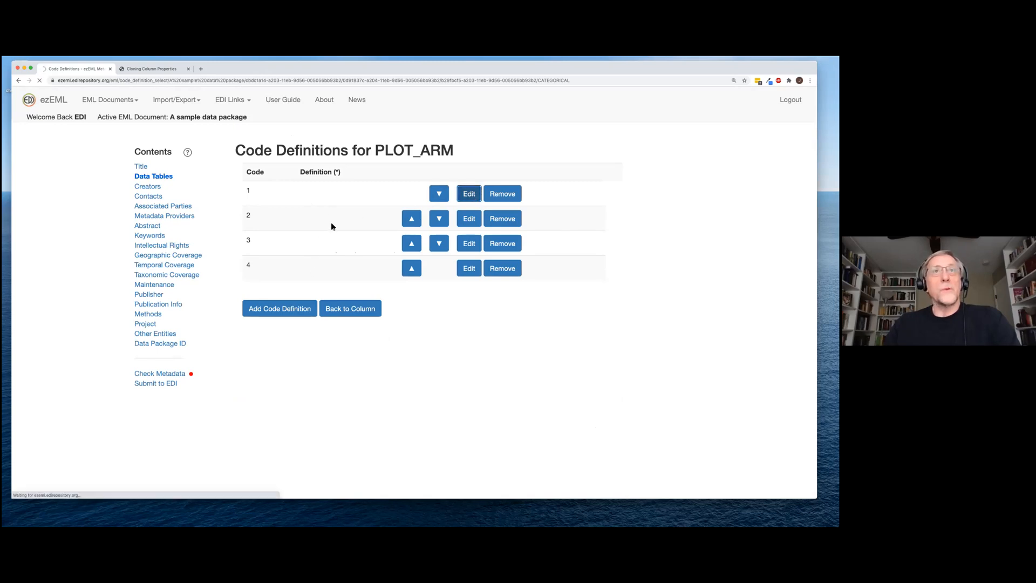
left_click(326, 249)
type("A")
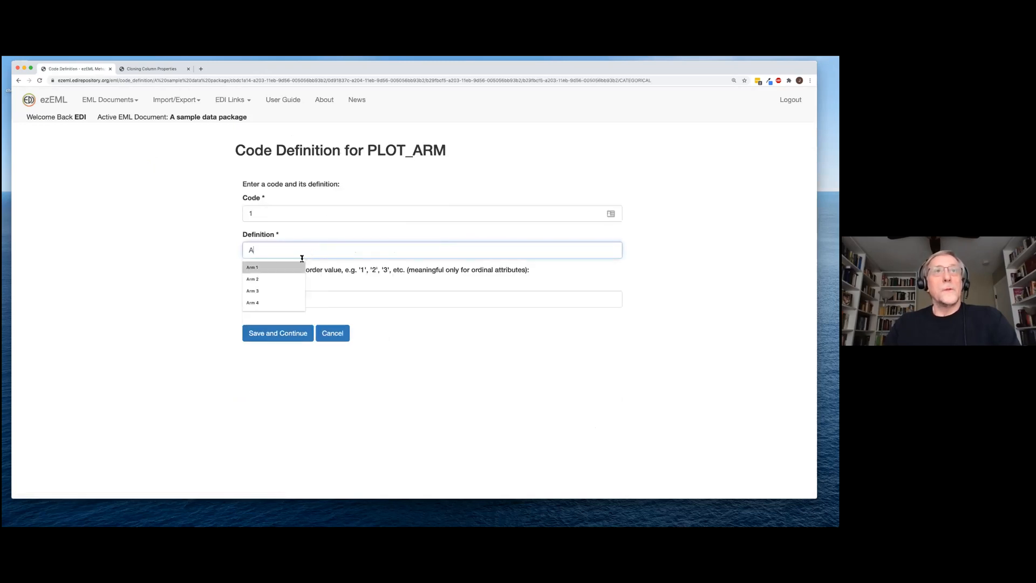
left_click(298, 267)
left_click(278, 332)
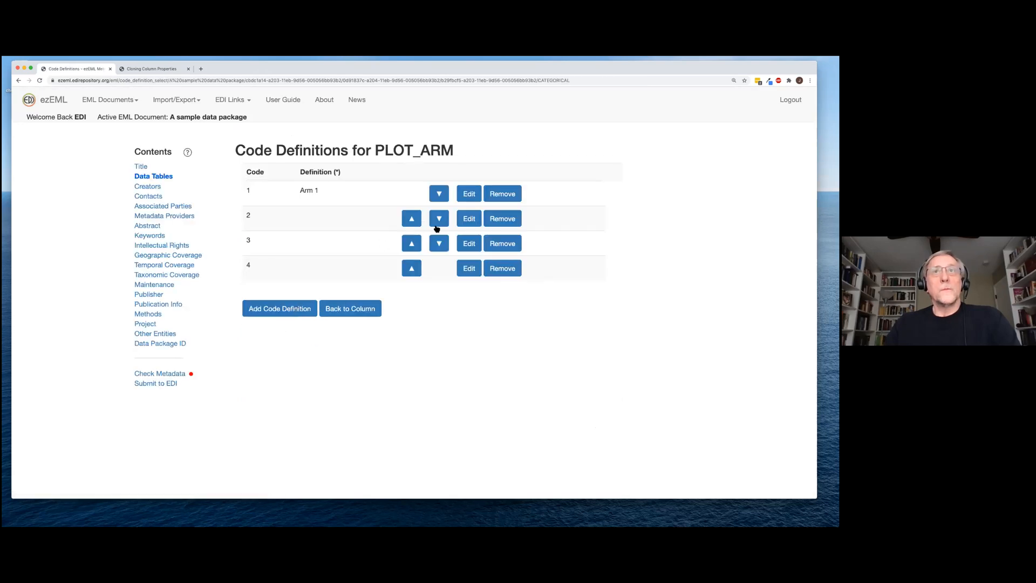
left_click(469, 219)
left_click(334, 250)
left_click(312, 280)
key("Return")
Define PLOT_ARM codes 3 and 4 as Arm 3 and Arm 4
left_click(469, 243)
left_click(312, 251)
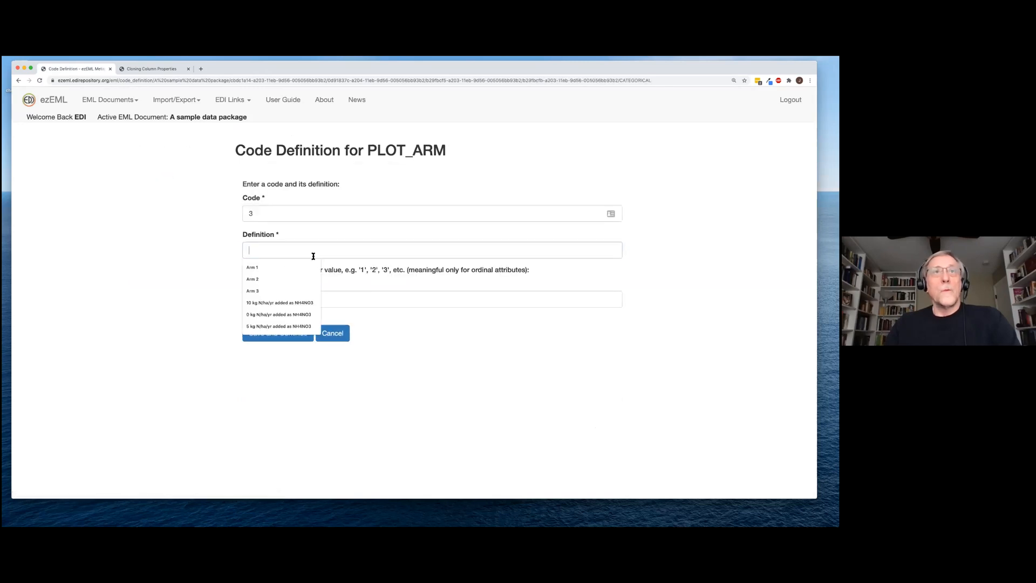
left_click(293, 288)
key("Return")
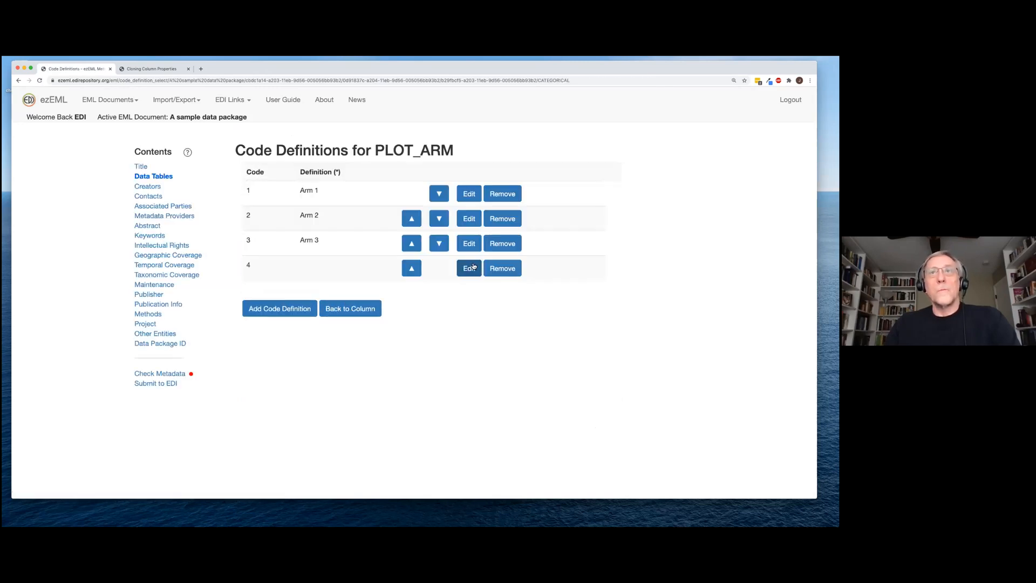
left_click(473, 267)
left_click(324, 251)
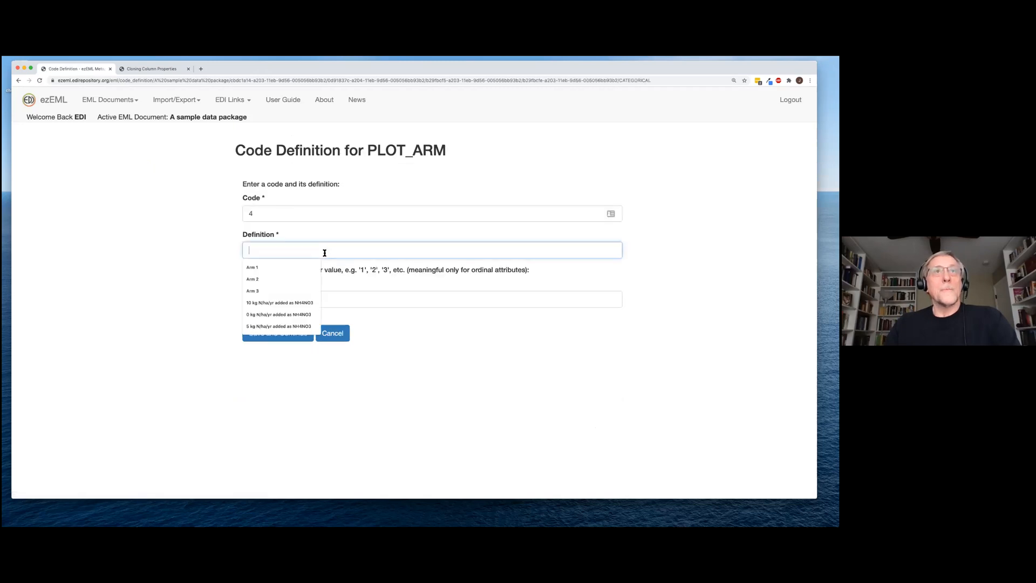
type("A")
left_click(282, 302)
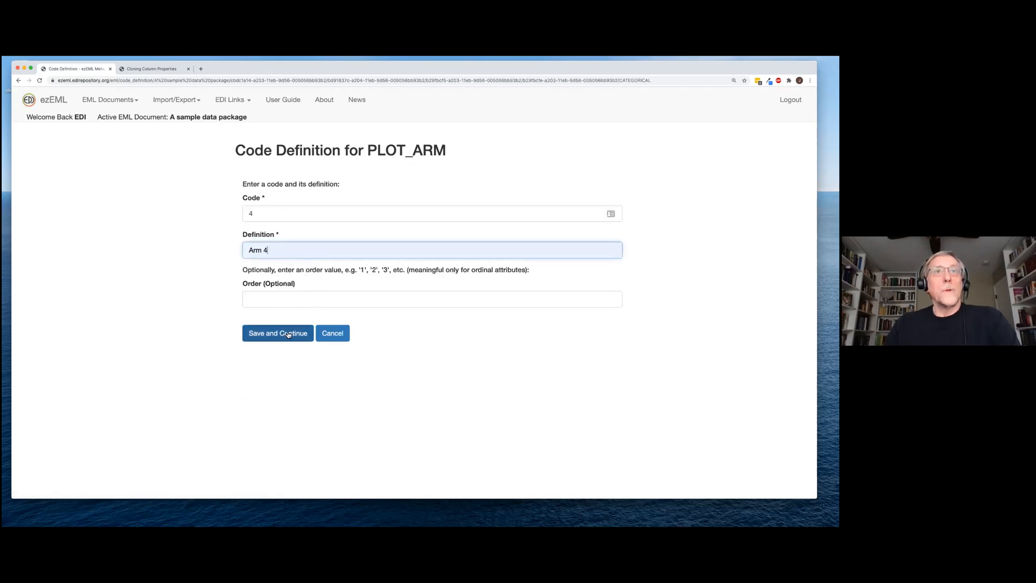
left_click(288, 334)
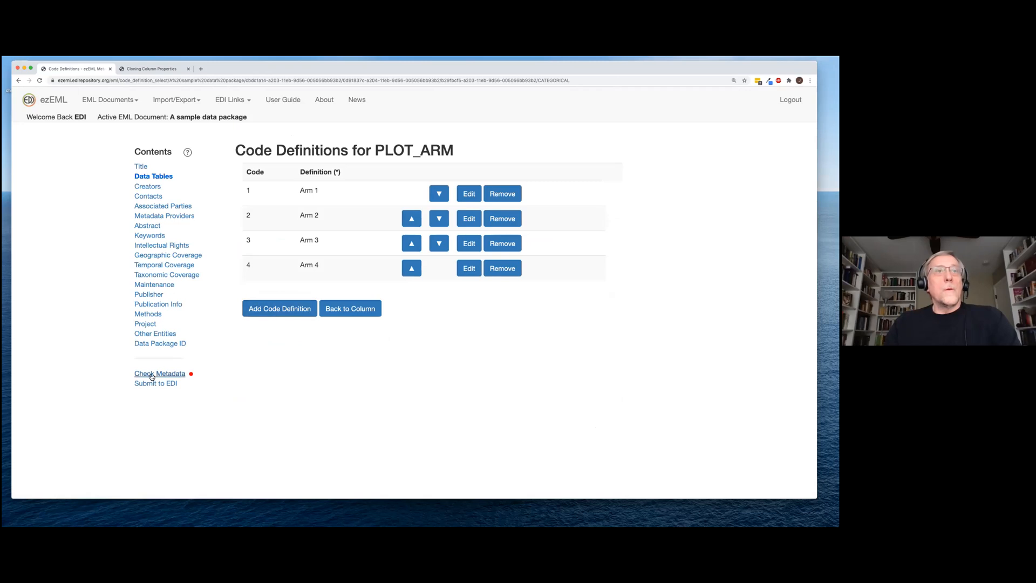
Save the PLOT_ARM column and rerun Check Metadata to reach NET_PRIMARY_PRODUCTION
left_click(380, 309)
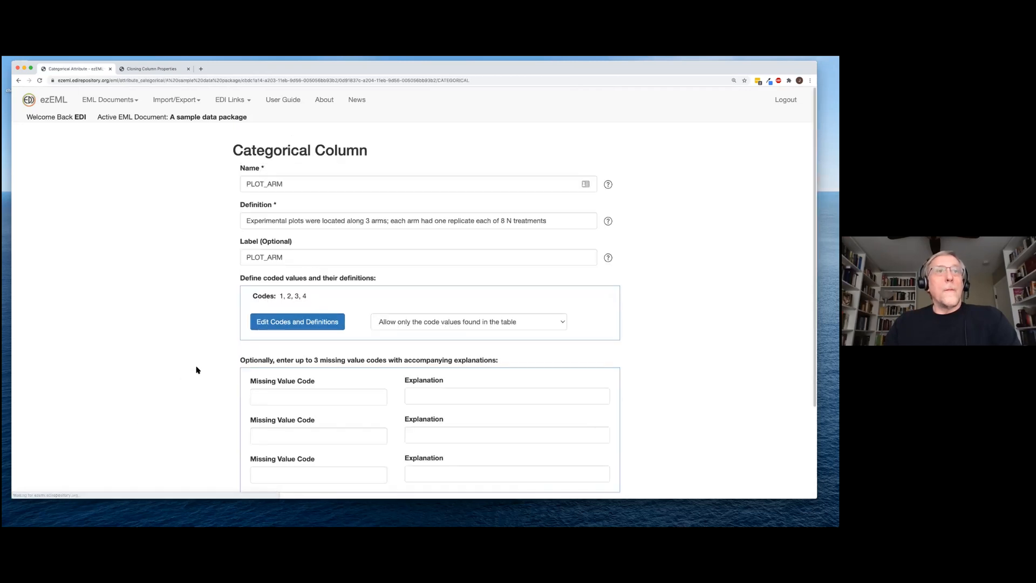
scroll(205, 370, "down", 4)
left_click(274, 450)
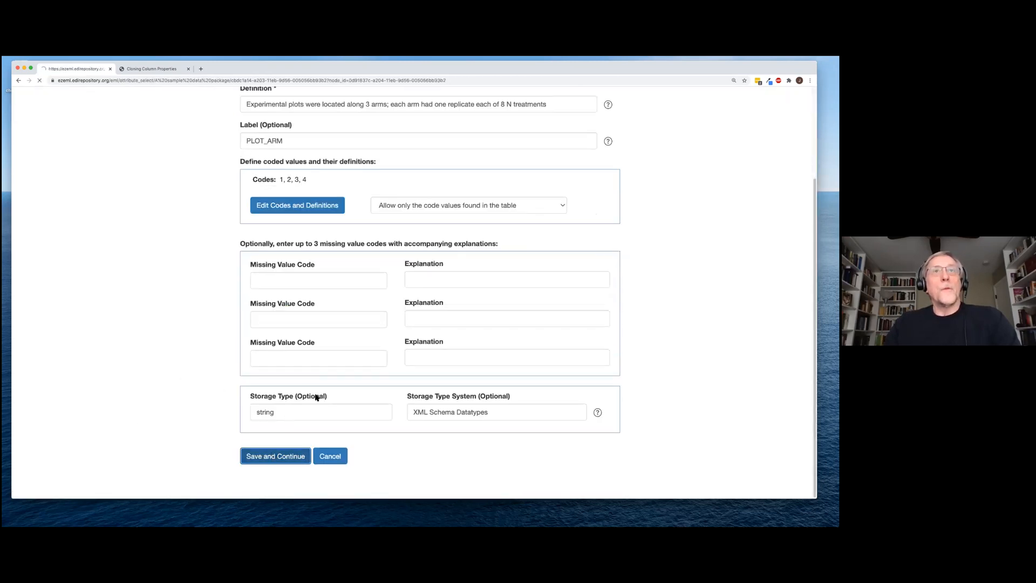
left_click(156, 378)
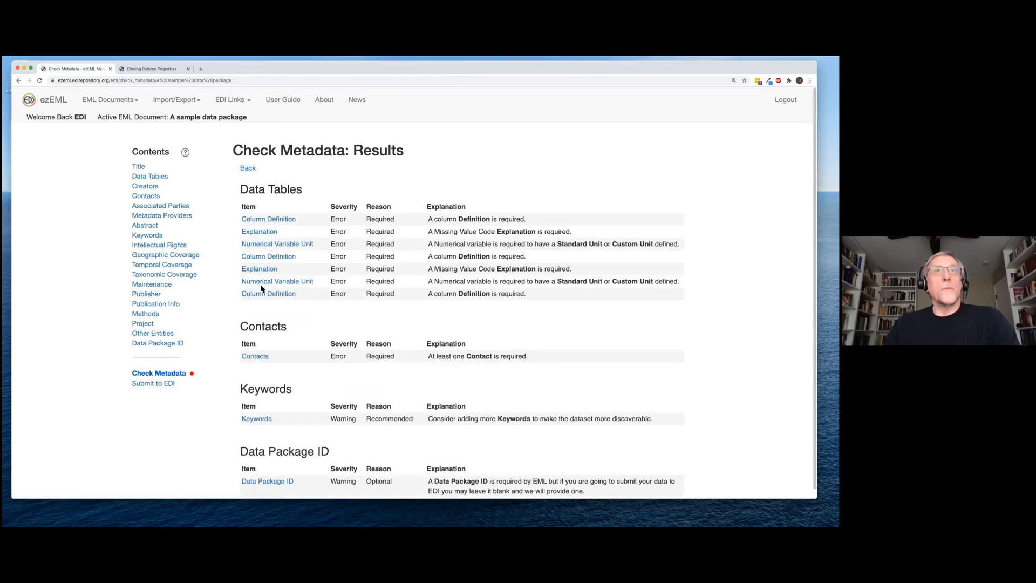
left_click(278, 220)
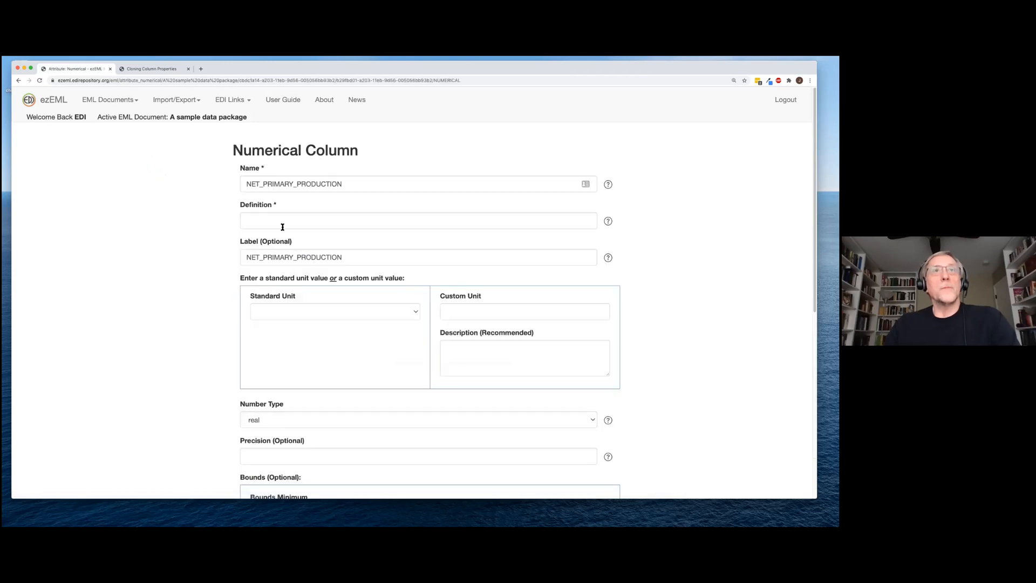
Fill NET_PRIMARY_PRODUCTION's definition with the moss linear growth text from autofill
left_click(293, 222)
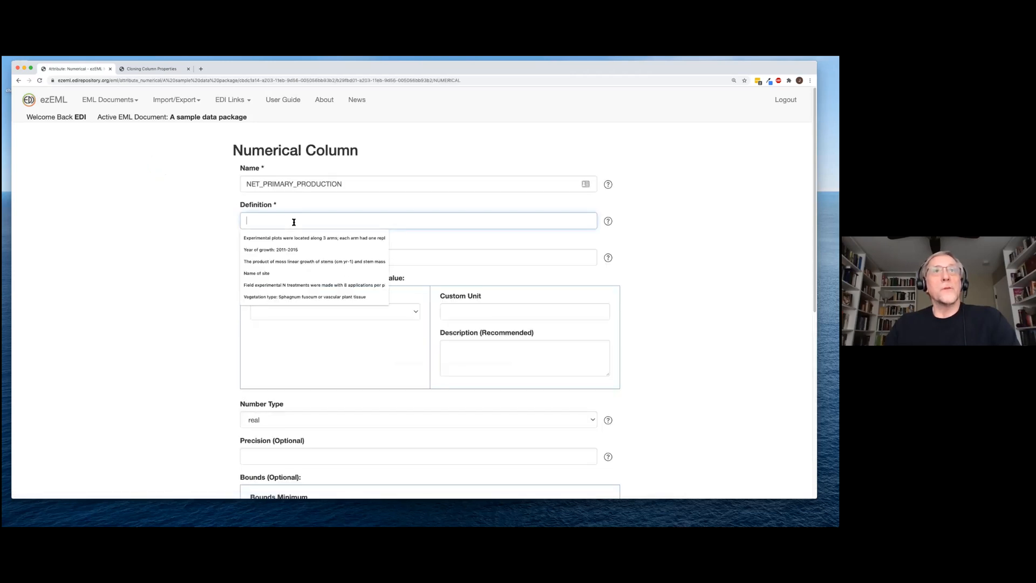
left_click(291, 262)
scroll(305, 319, "down", 1)
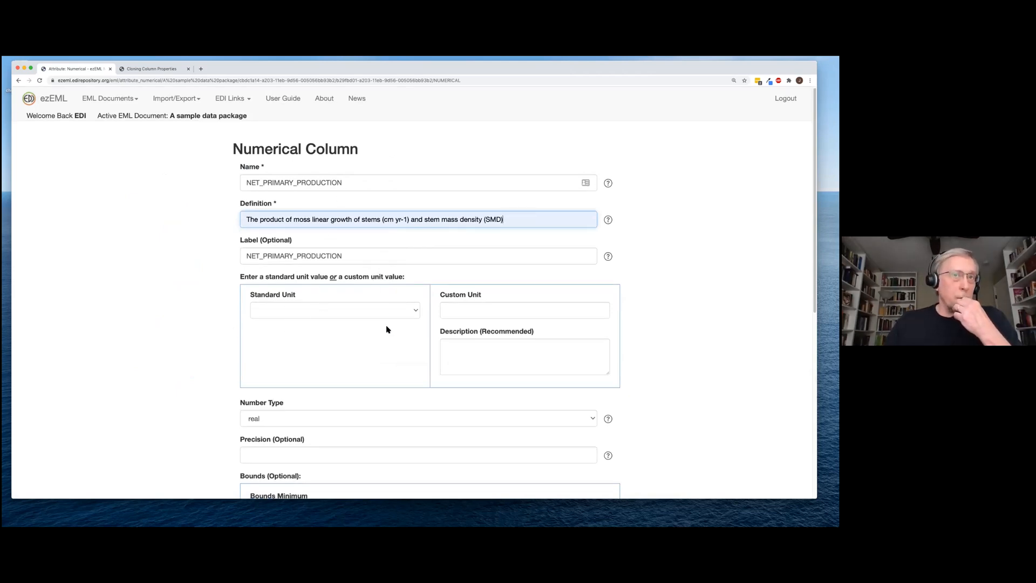
scroll(387, 336, "down", 1)
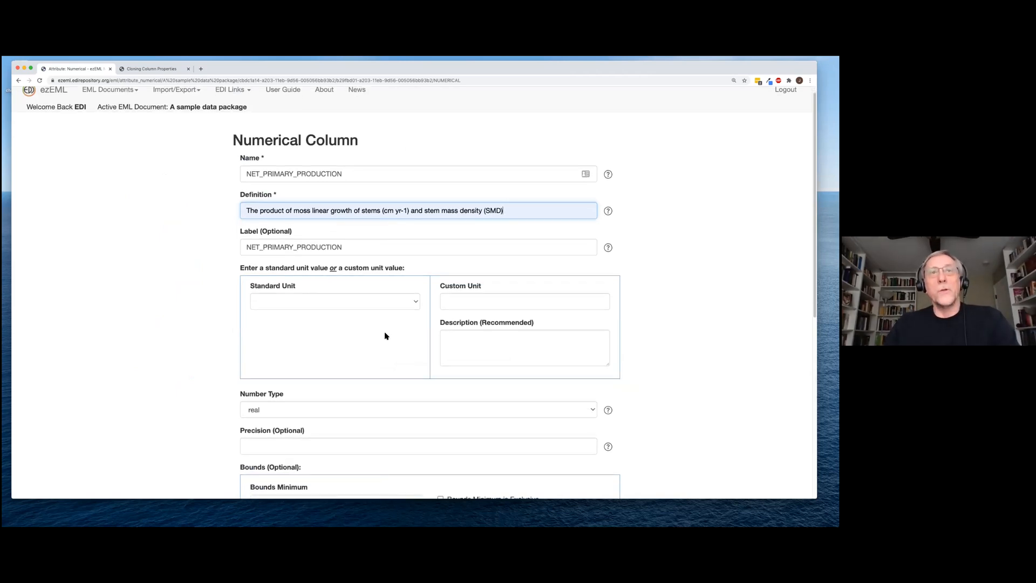
Choose gramPerMeterSquaredPerYear as its standard unit and save the column
left_click(415, 305)
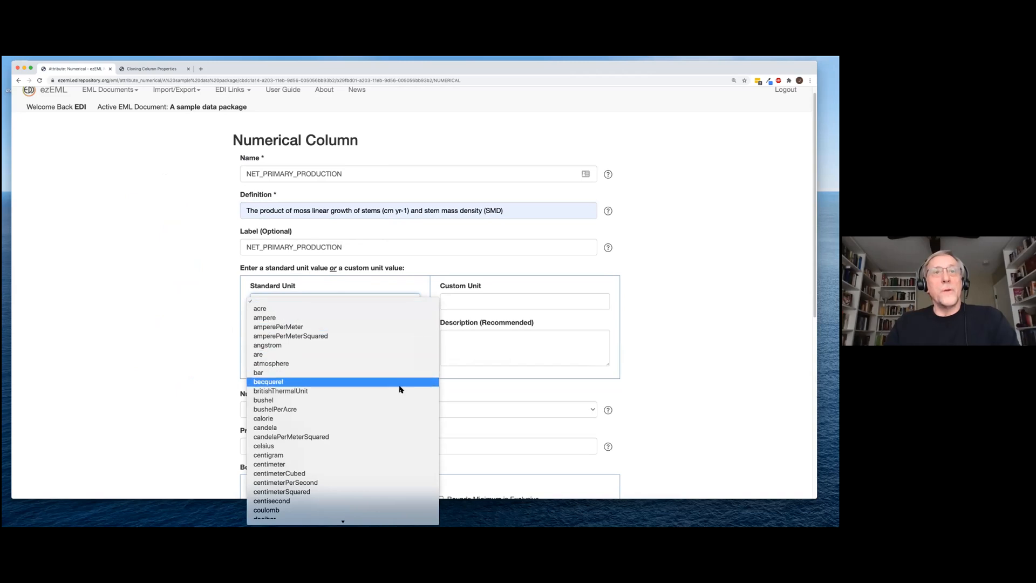
scroll(401, 429, "down", 10)
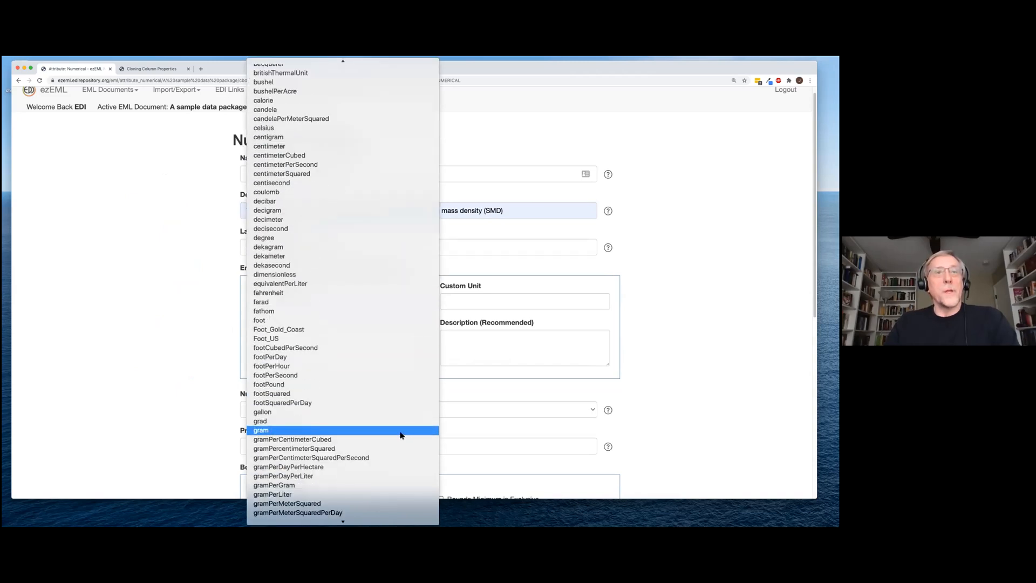
scroll(402, 436, "down", 5)
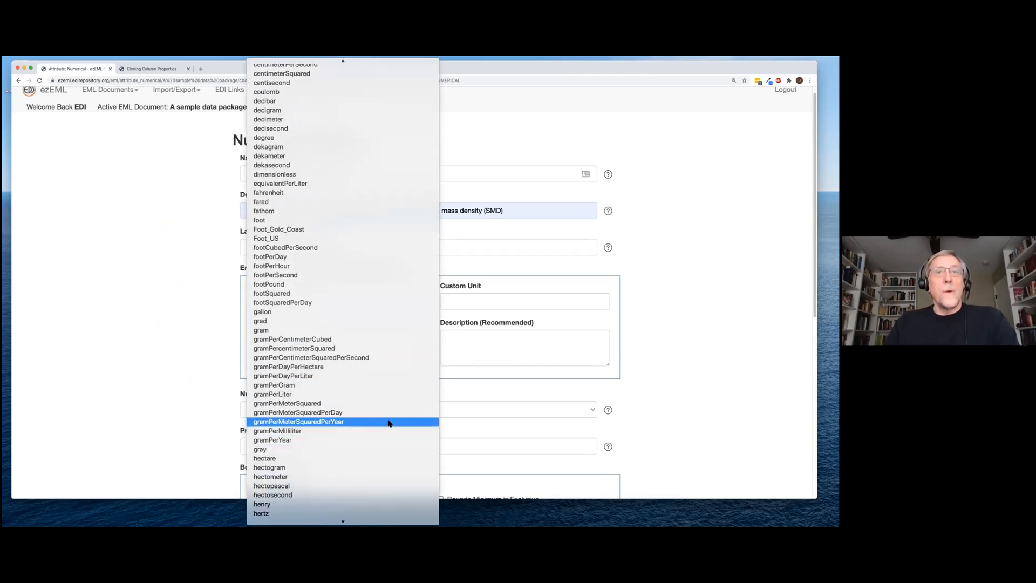
left_click(411, 429)
scroll(475, 382, "down", 5)
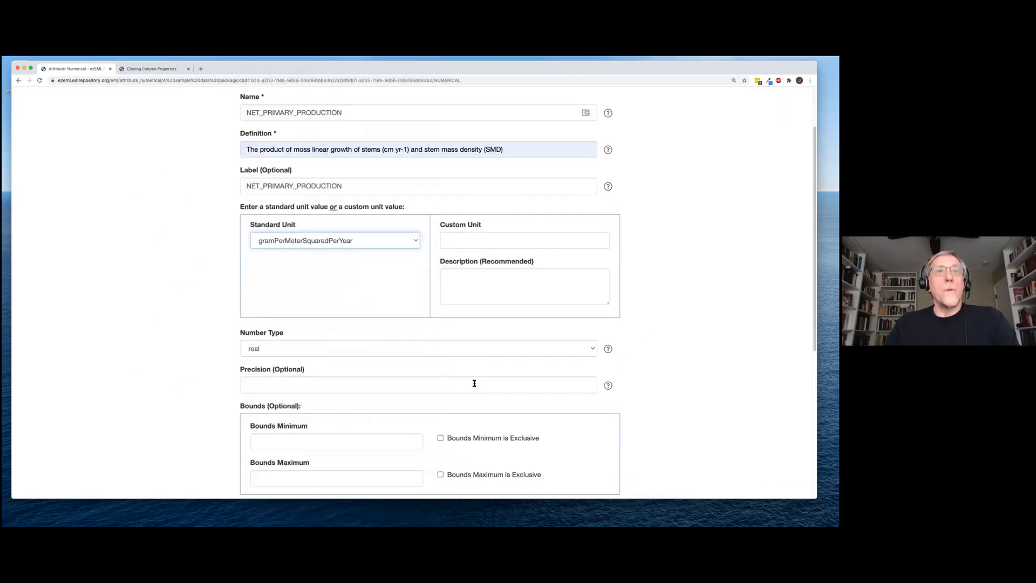
scroll(346, 423, "down", 2)
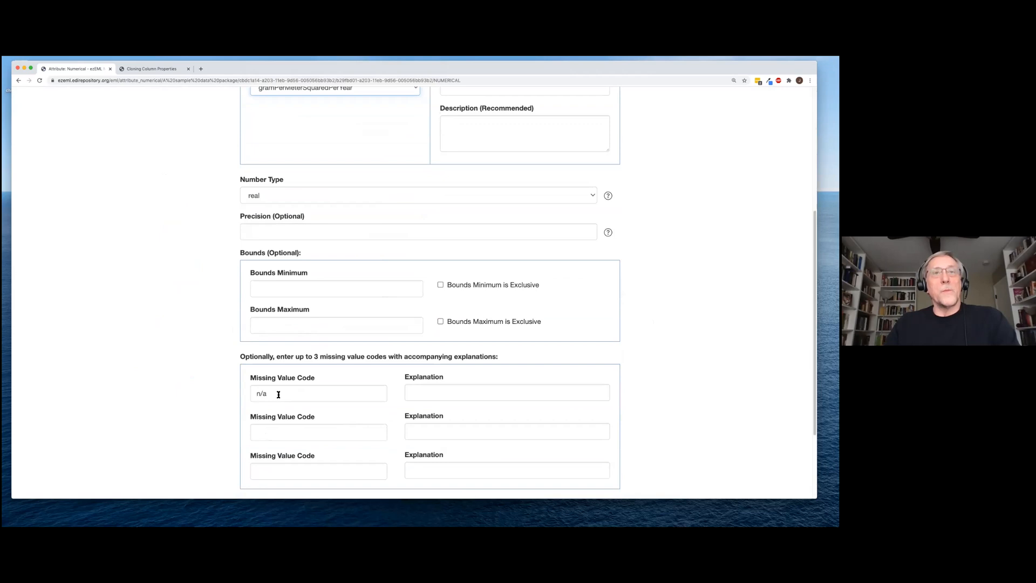
scroll(277, 407, "down", 2)
scroll(275, 421, "down", 2)
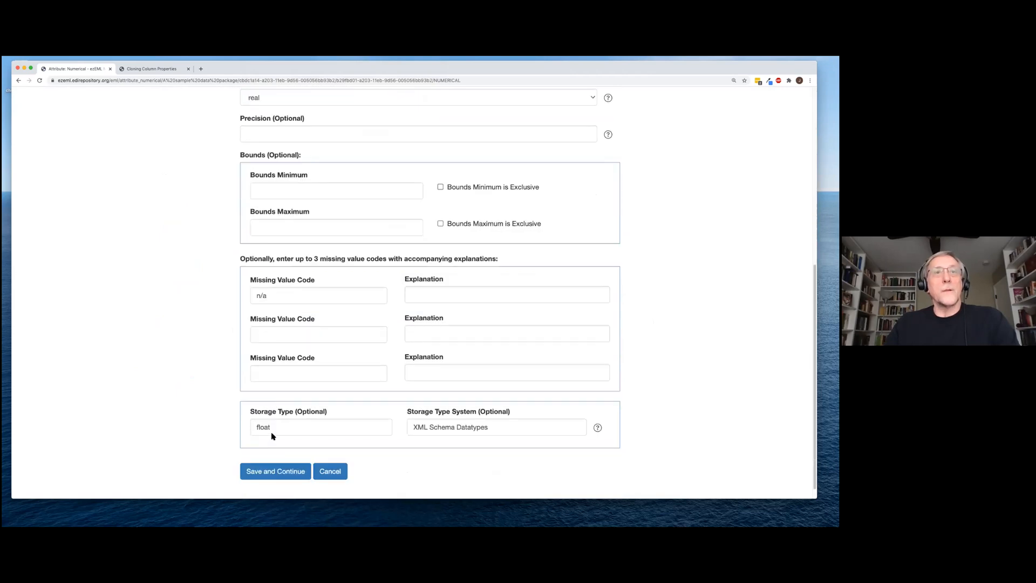
left_click(275, 472)
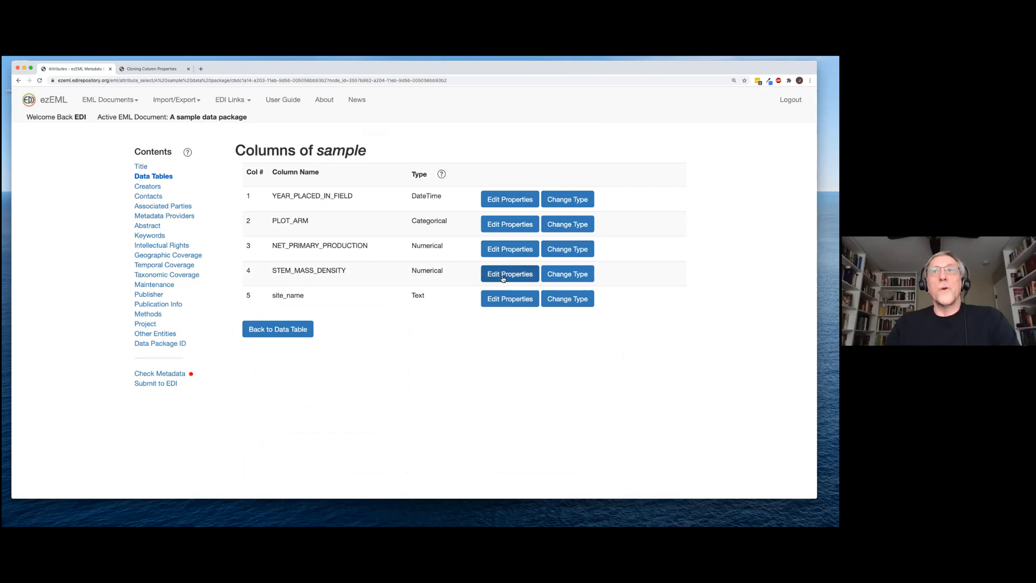
Give STEM_MASS_DENSITY the autofill definition and custom unit gramsPerSquaredMeterPerCentimeter, save, then open site_name
left_click(503, 277)
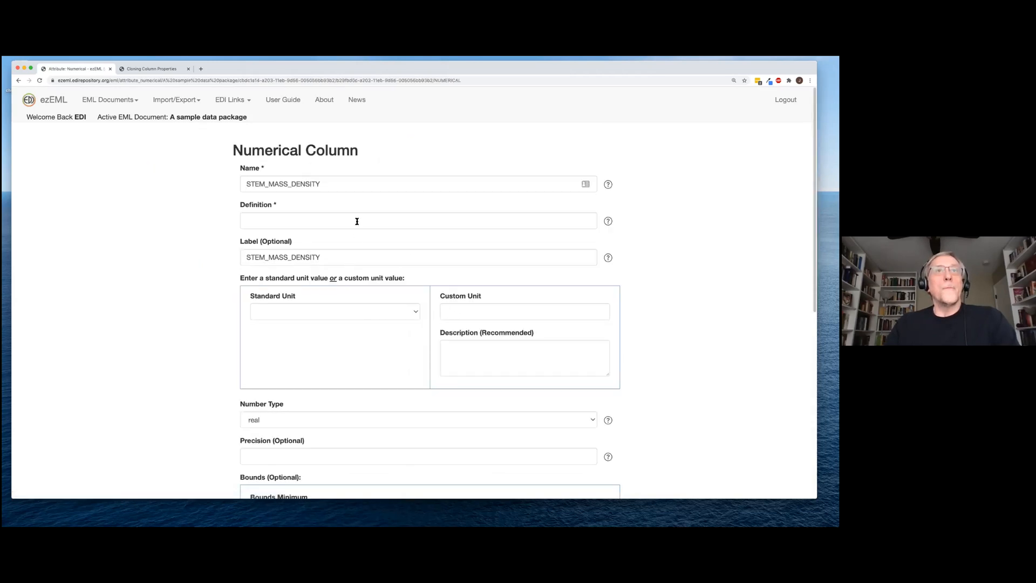
left_click(357, 222)
left_click(335, 263)
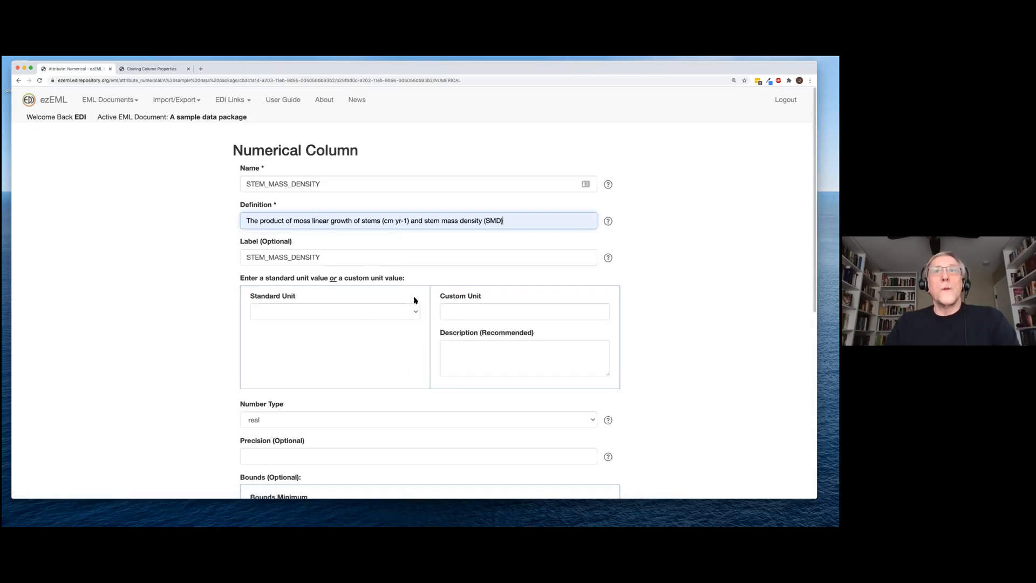
left_click(462, 311)
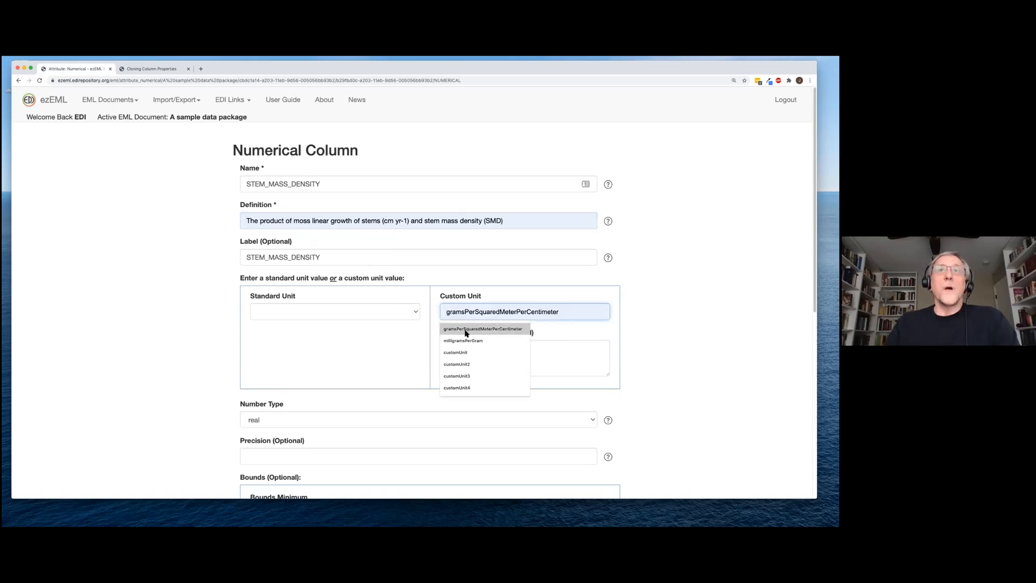
left_click(466, 329)
scroll(540, 341, "down", 5)
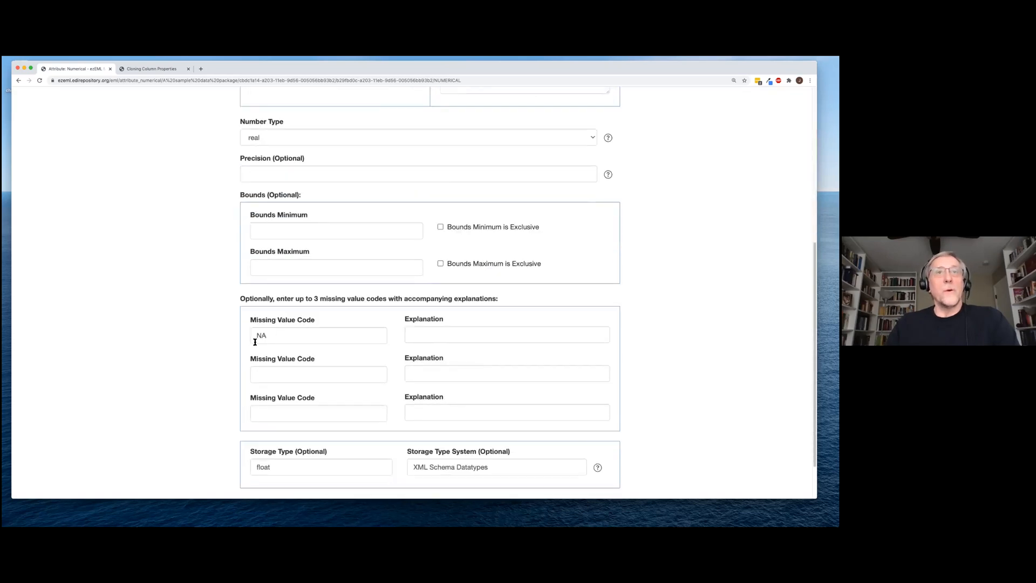
scroll(277, 365, "down", 2)
left_click(271, 457)
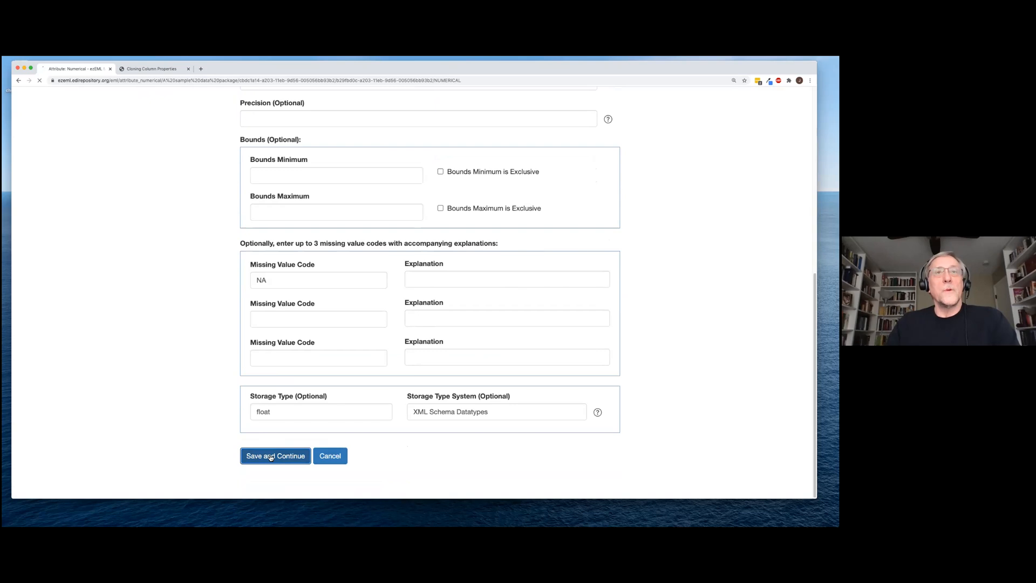
left_click(505, 303)
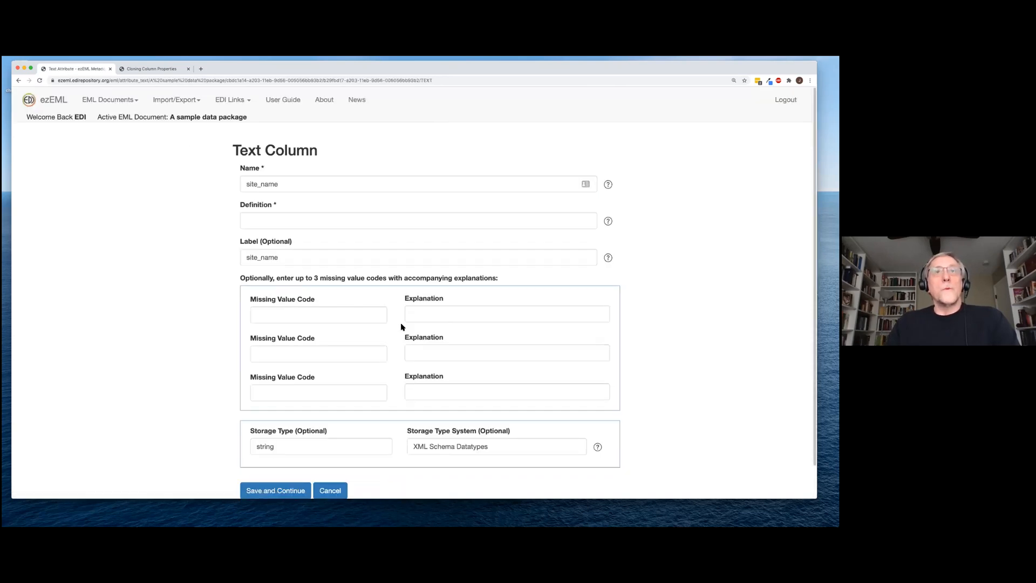
Set the site_name column's definition to 'Name of site', save it, and return to the data tables list
left_click(296, 220)
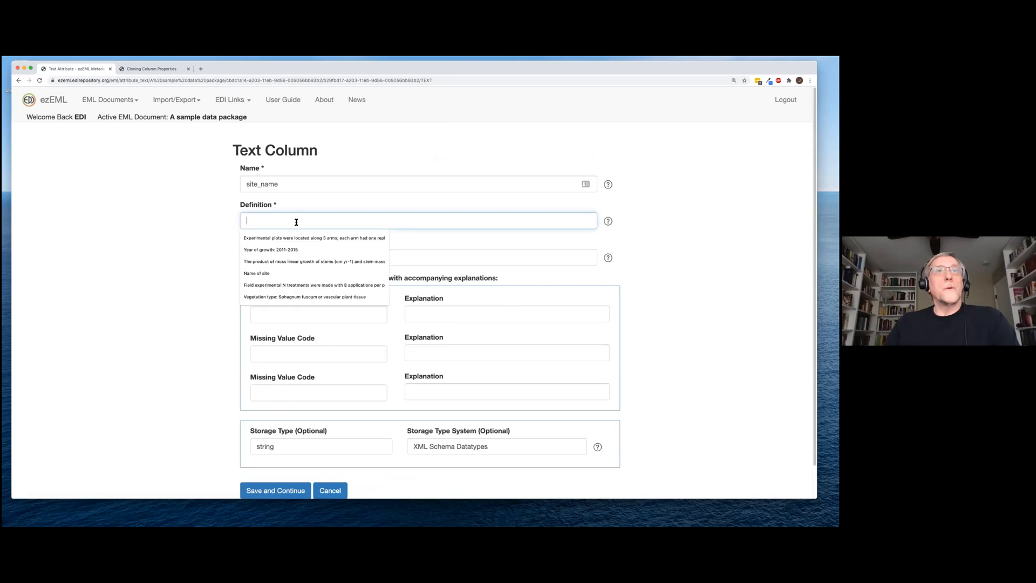
left_click(290, 273)
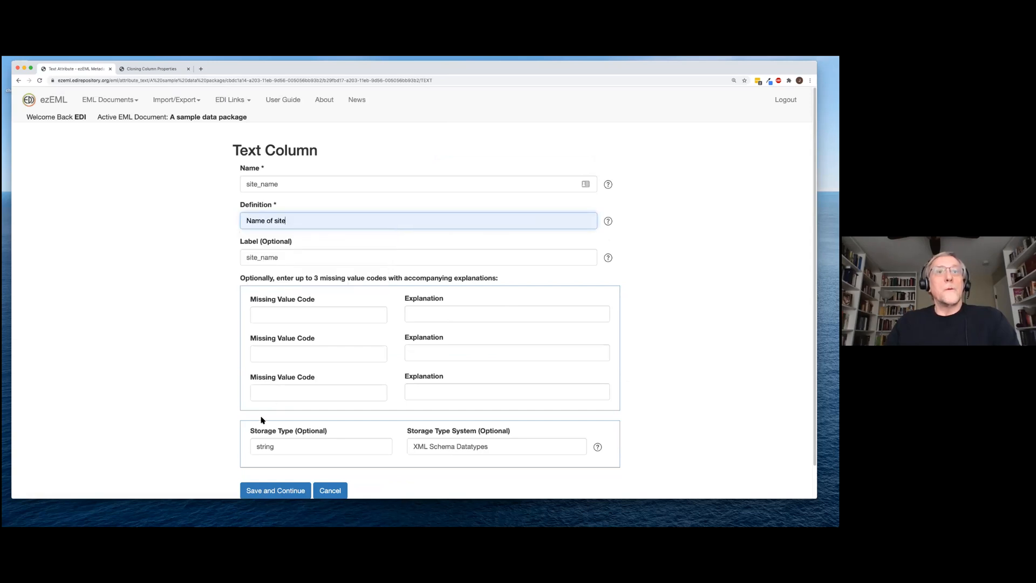
left_click(262, 491)
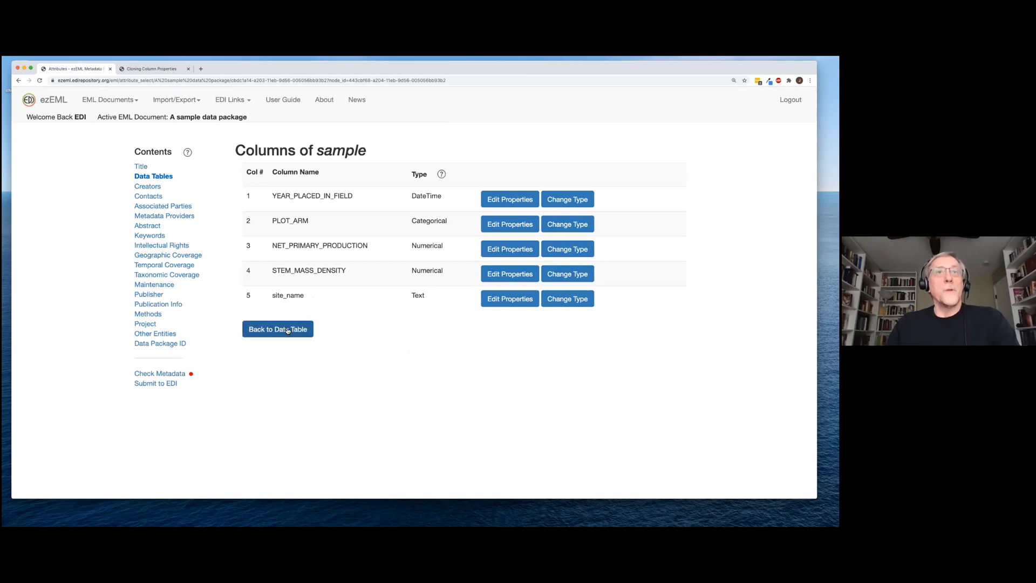
left_click(187, 375)
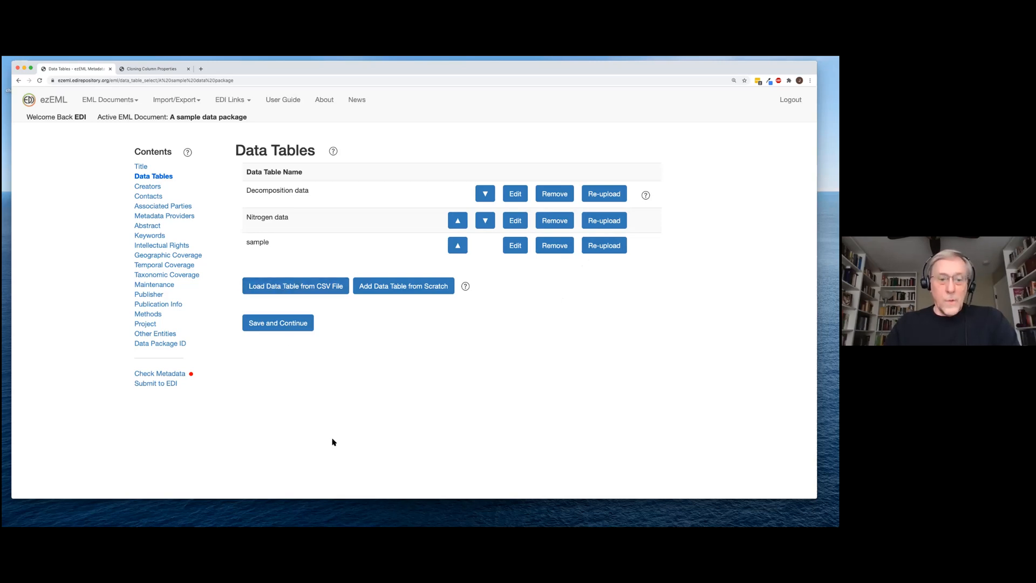
In the sample sheet, replace n/a in cell C19 with 123.4 and save the workbook
key("super+Tab")
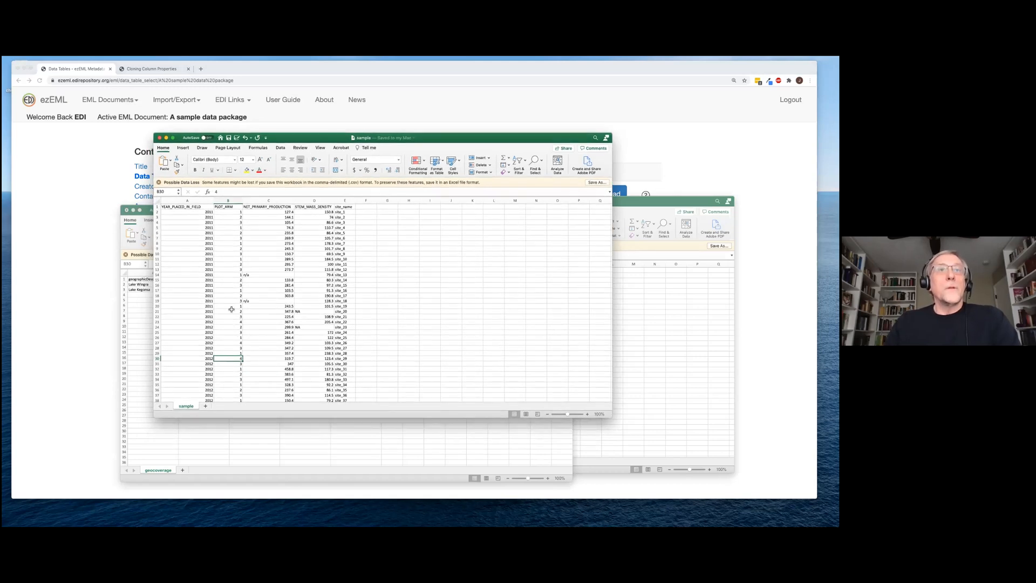
left_click(261, 304)
type("123.4")
key("Return")
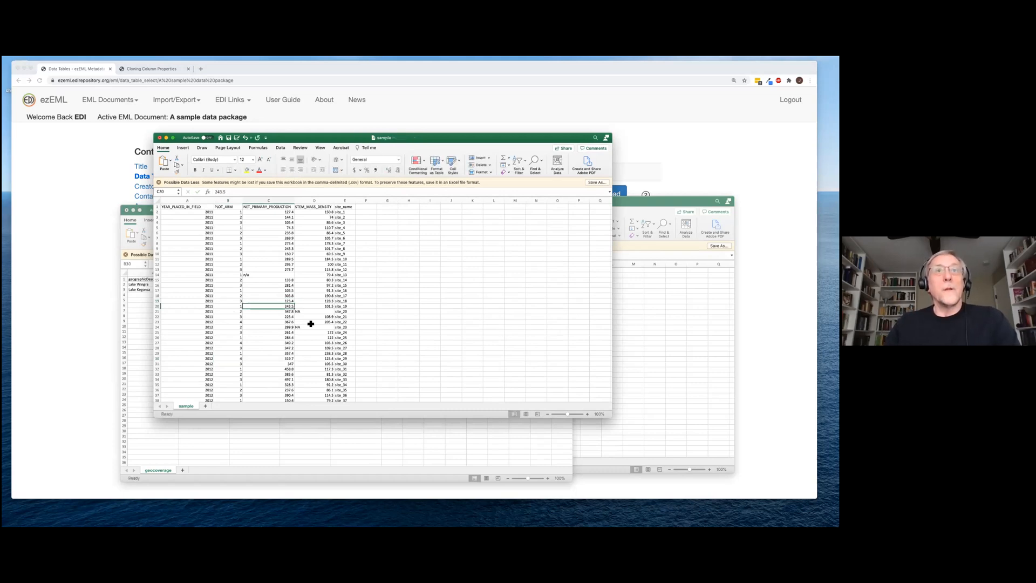
scroll(318, 342, "down", 2)
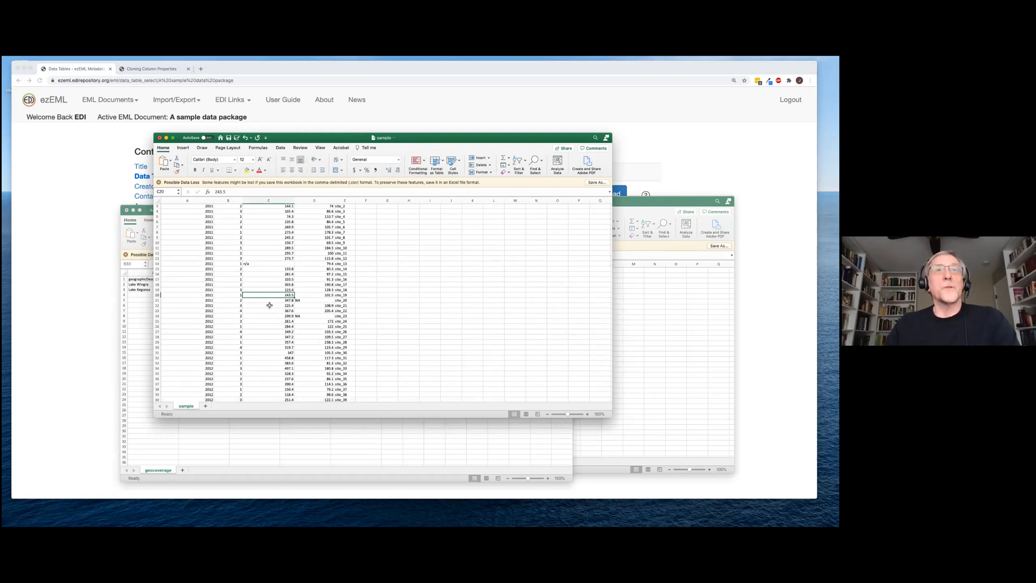
left_click(230, 138)
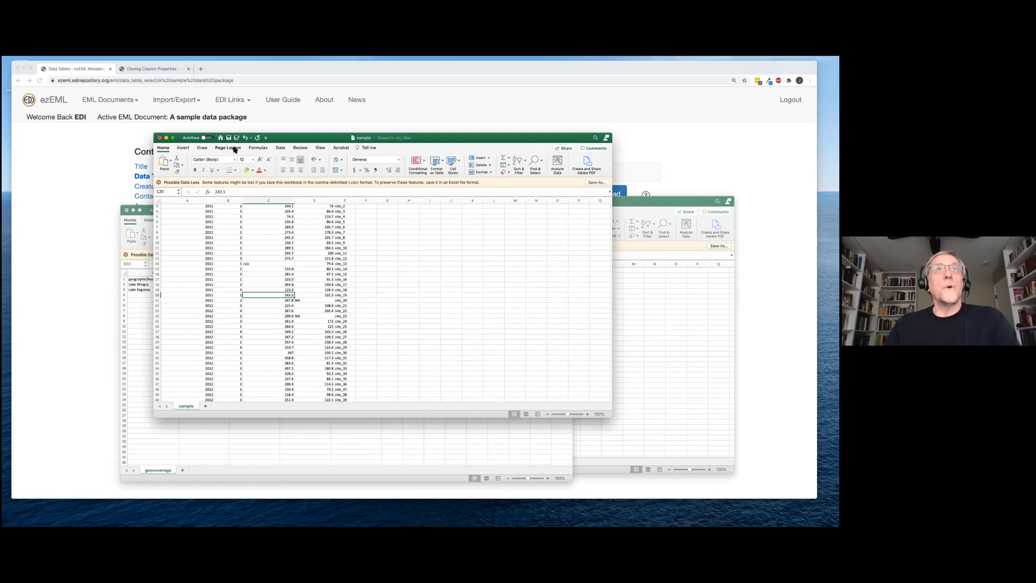
left_click(75, 440)
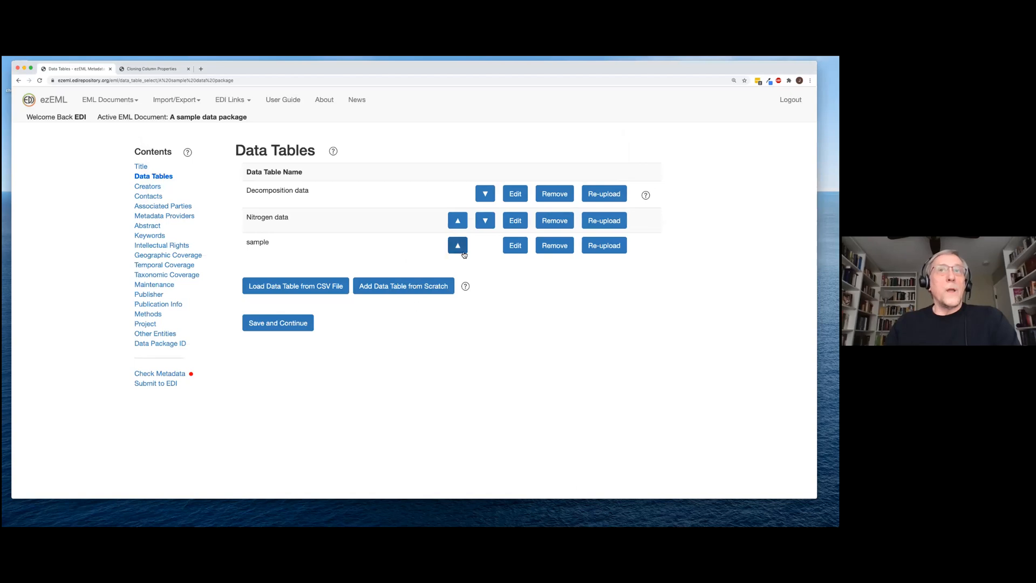
Look over the sample data table's form and cancel out of it without saving
left_click(517, 248)
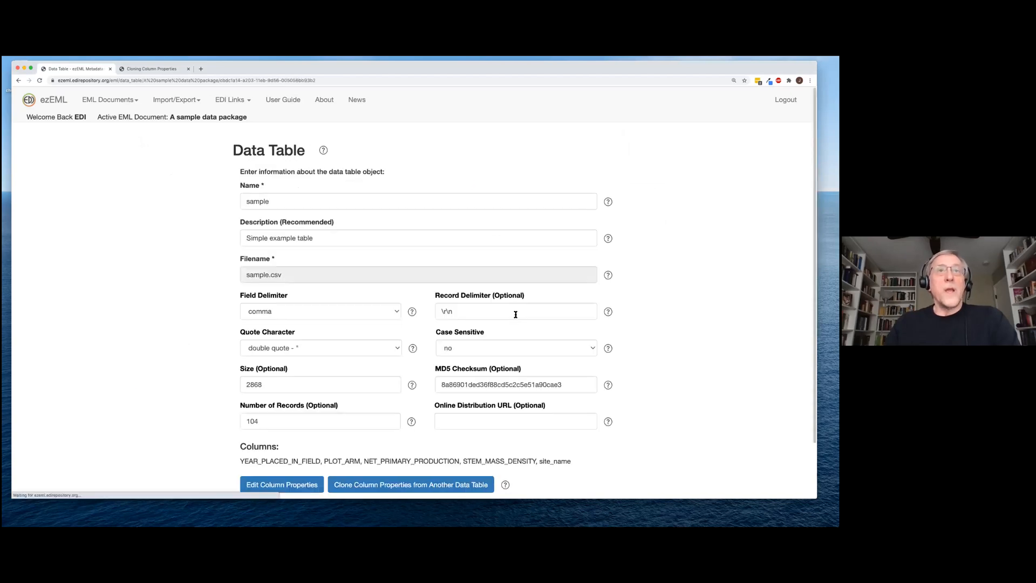
scroll(499, 372, "down", 1)
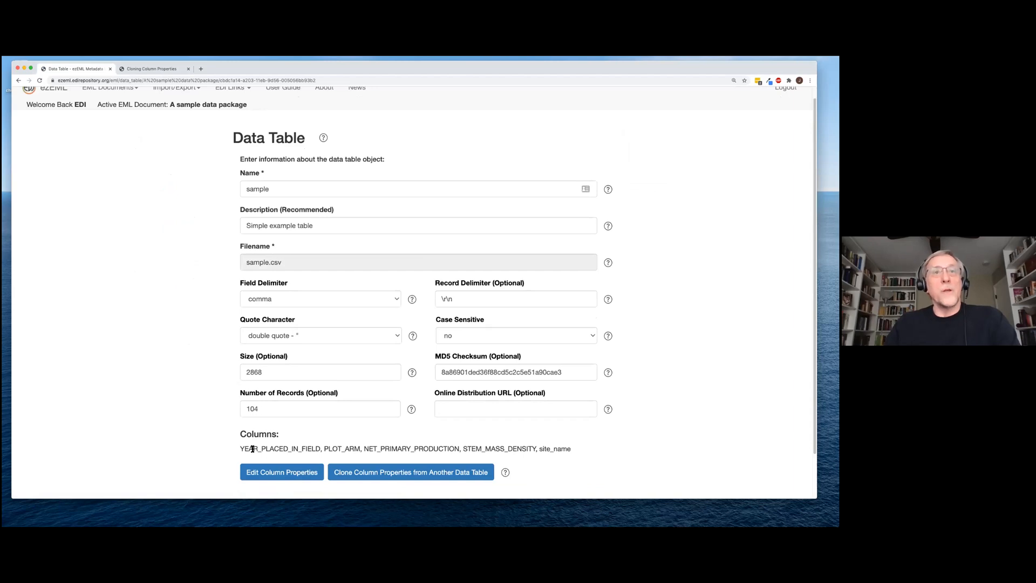
scroll(239, 378, "up", 1)
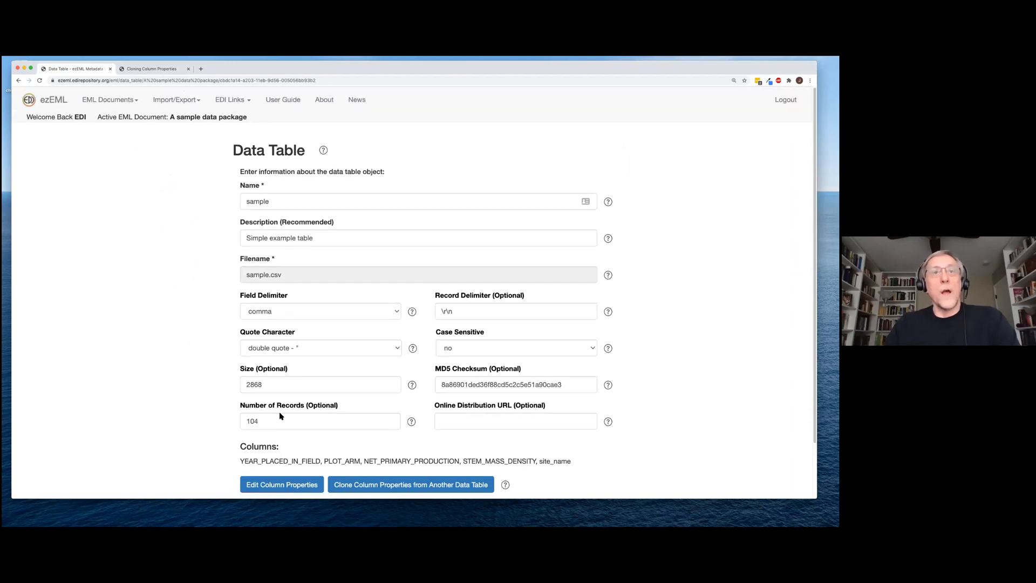
scroll(313, 444, "down", 1)
scroll(331, 365, "up", 1)
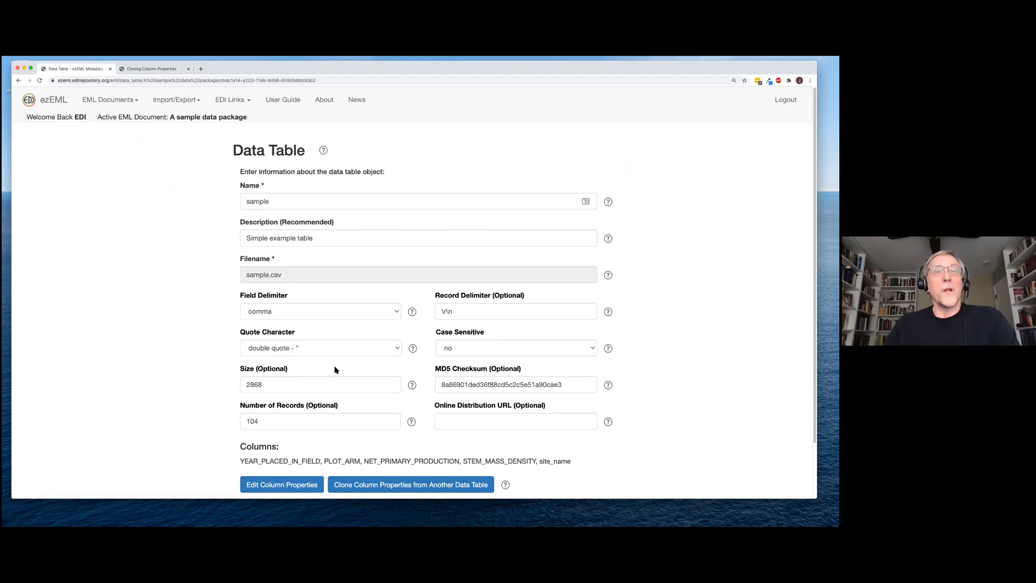
scroll(324, 475, "down", 5)
left_click(333, 460)
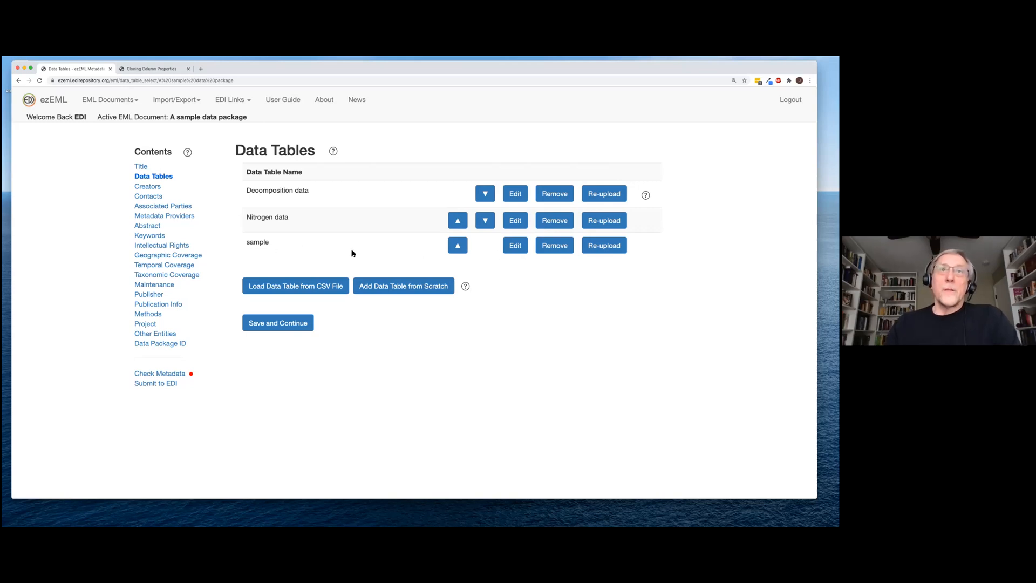
Re-upload the edited sample.csv into the sample table, now size 2870 with 104 records
left_click(616, 246)
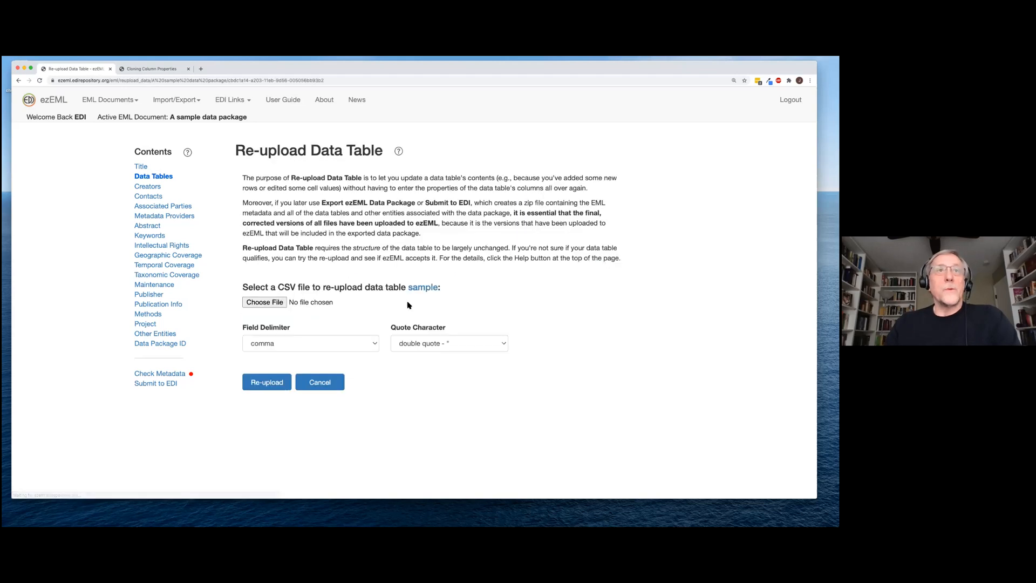
left_click(264, 303)
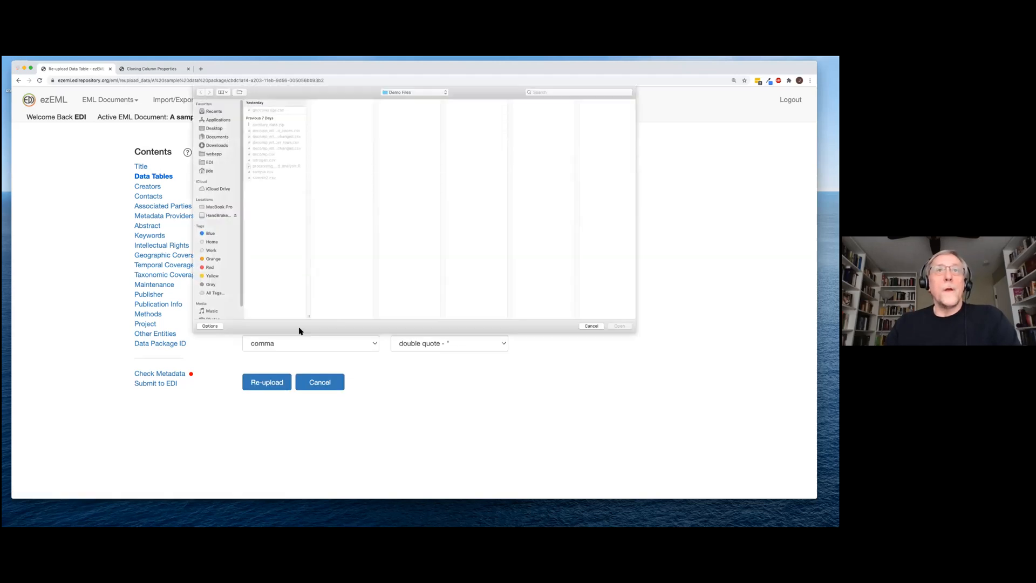
left_click(271, 172)
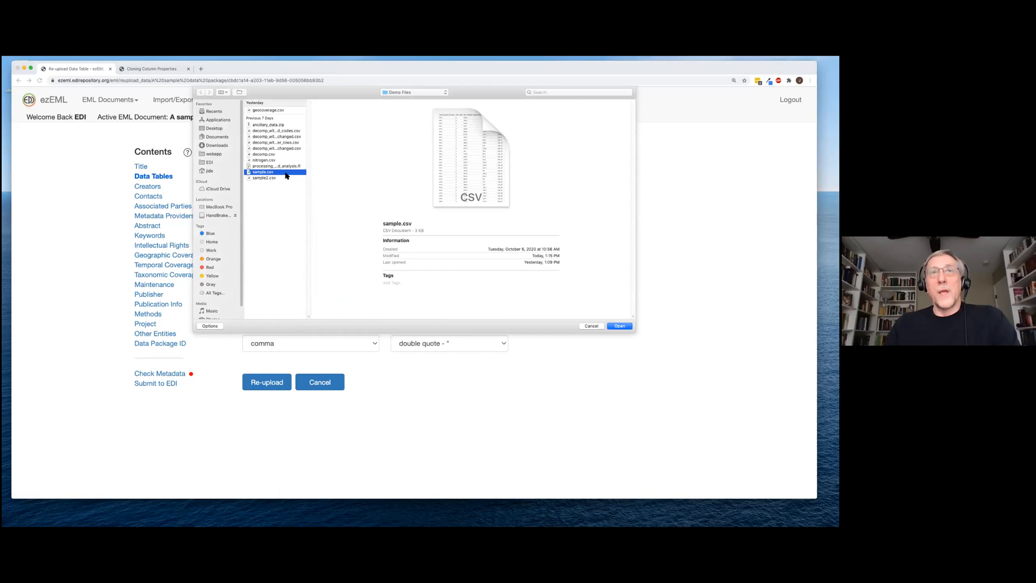
left_click(619, 326)
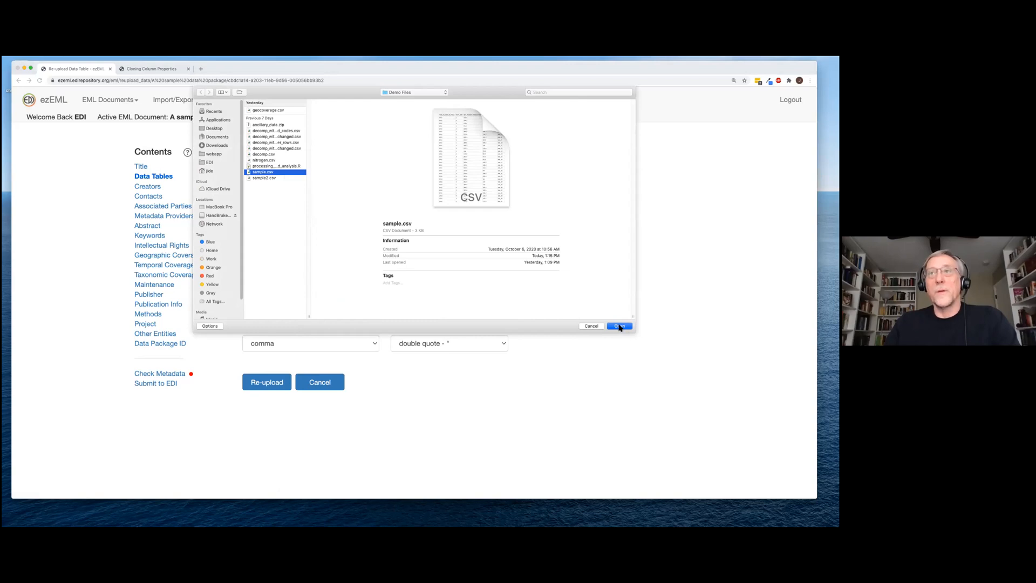
left_click(265, 384)
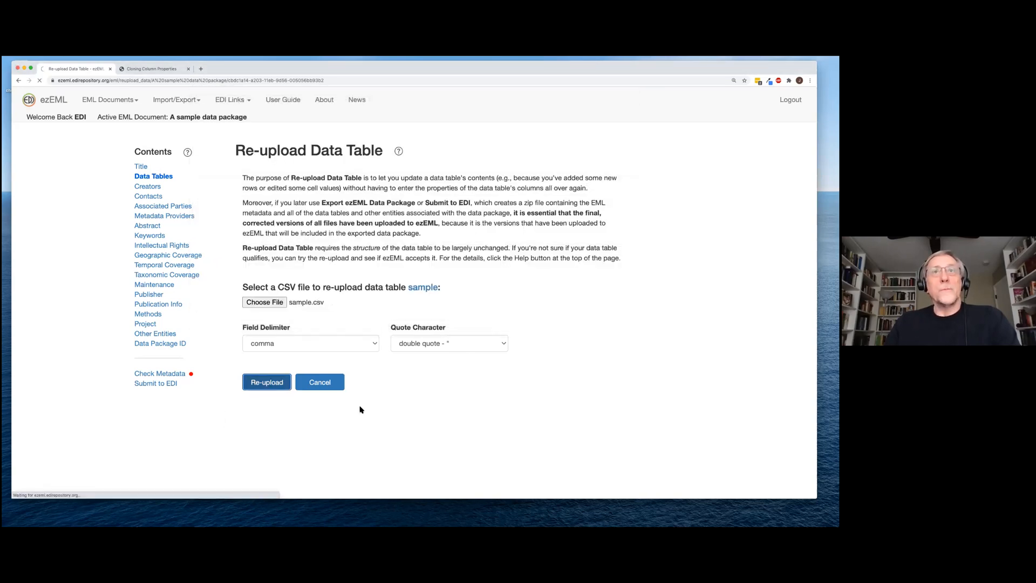
scroll(359, 400, "down", 2)
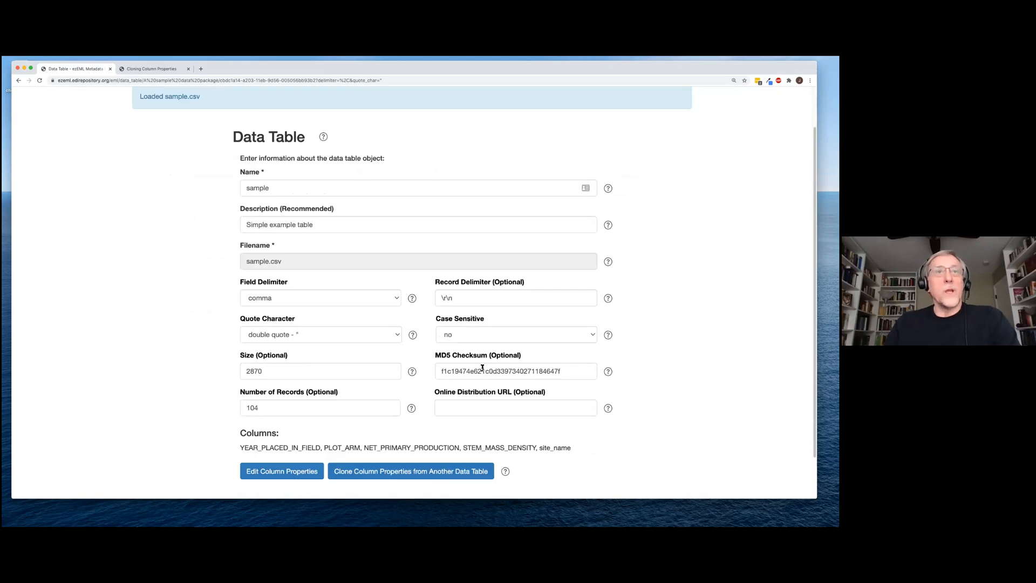
scroll(208, 410, "down", 1)
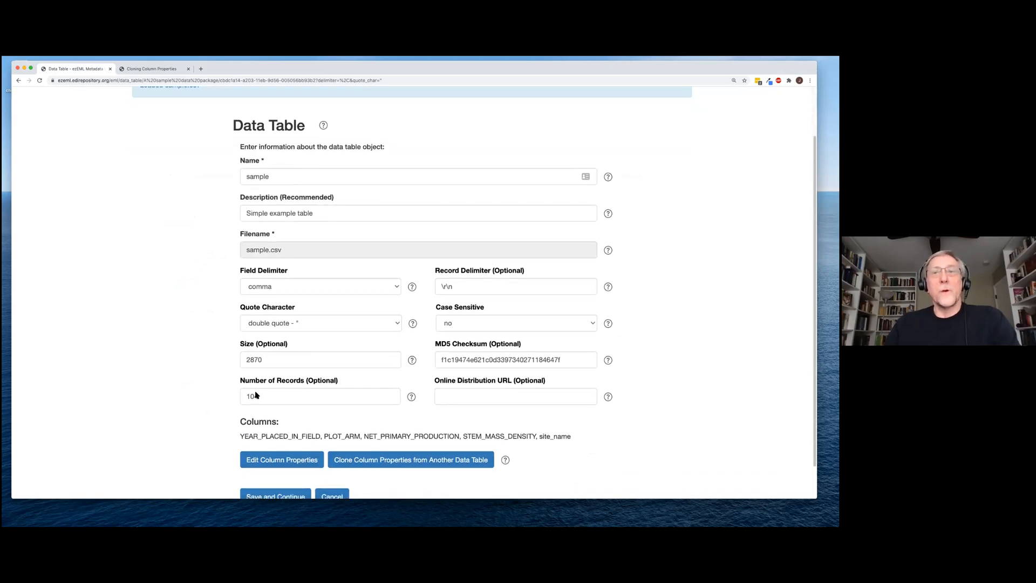
scroll(256, 396, "down", 1)
scroll(356, 463, "down", 1)
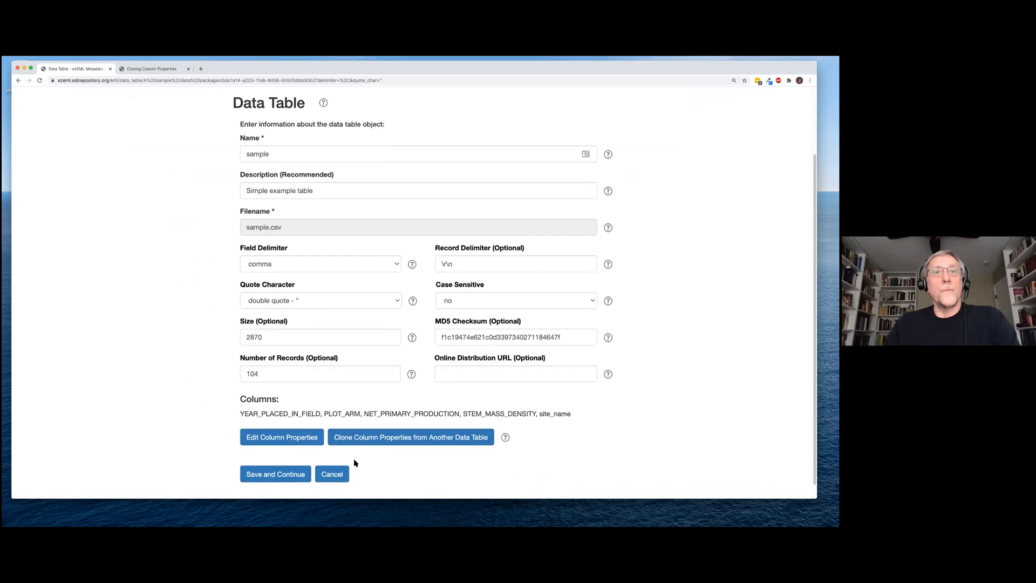
Check the sample table's PLOT_ARM codes (Arm 1–4), then go back to Data Tables
left_click(301, 439)
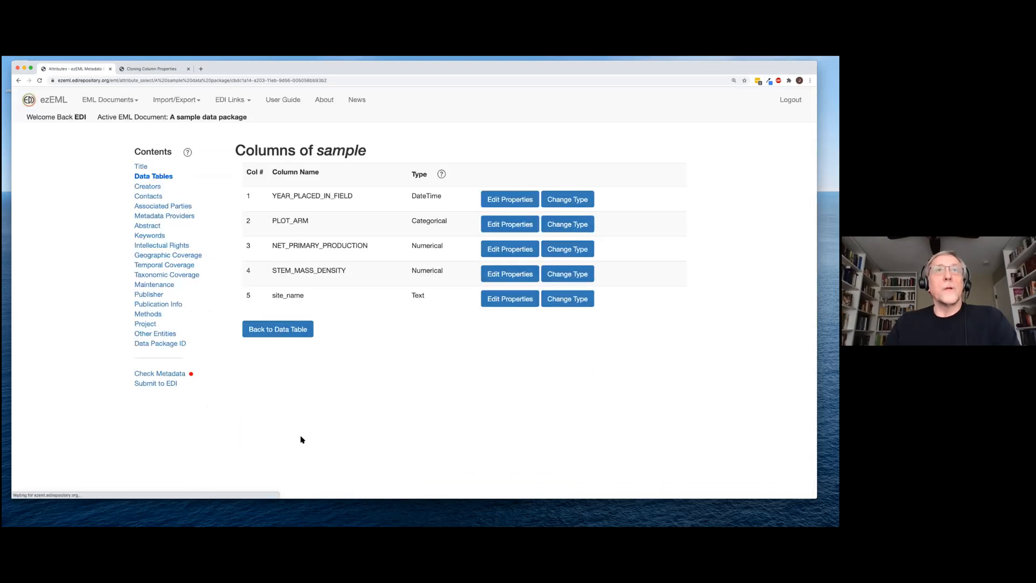
left_click(501, 230)
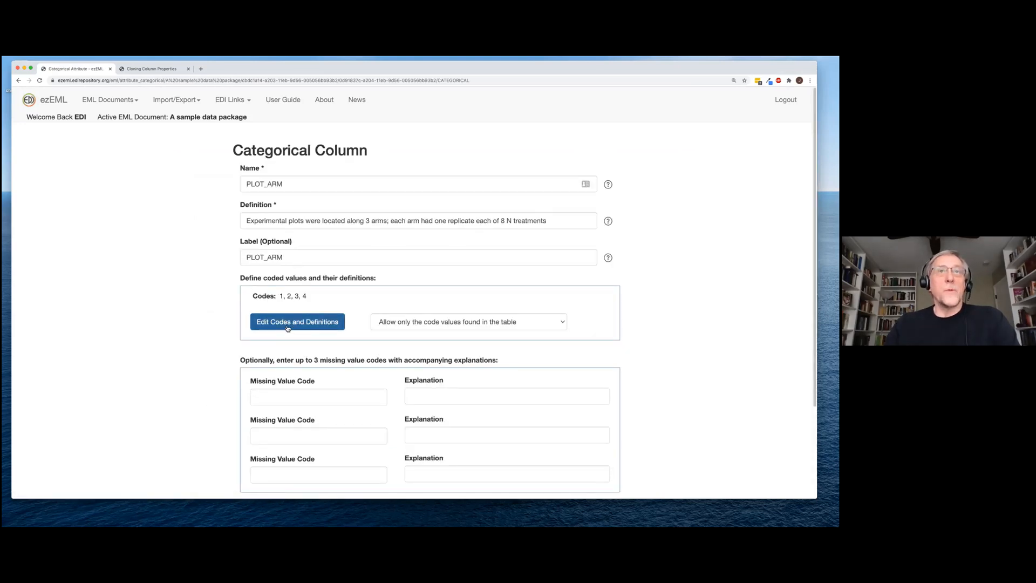
left_click(288, 328)
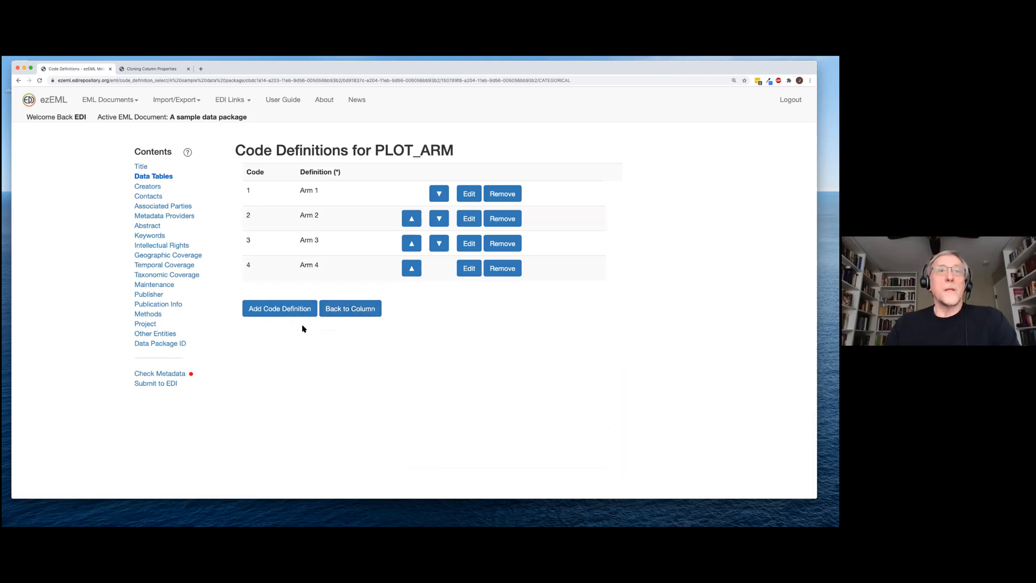
left_click(164, 179)
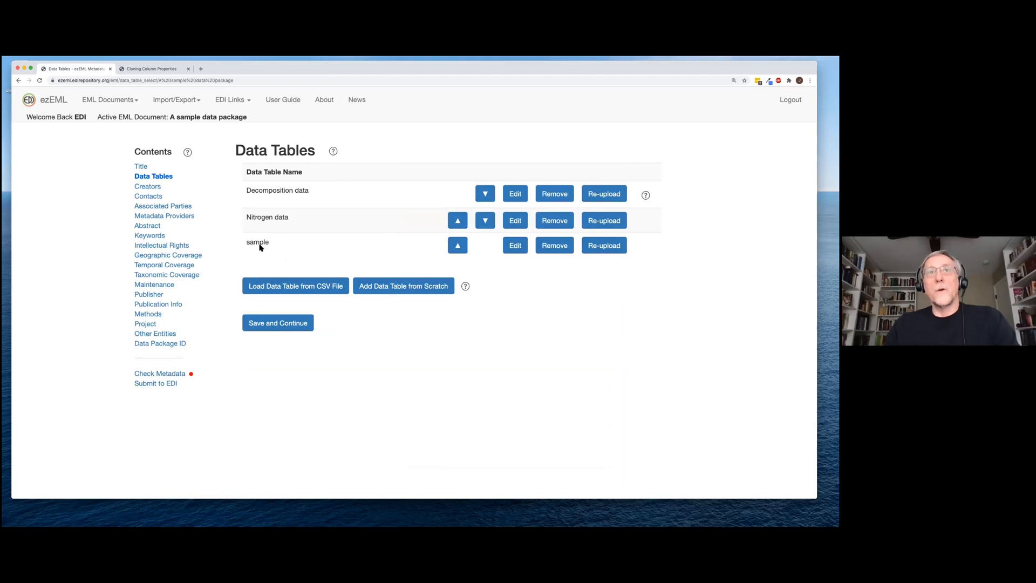
Start another re-upload of the sample table, then abandon it
left_click(605, 247)
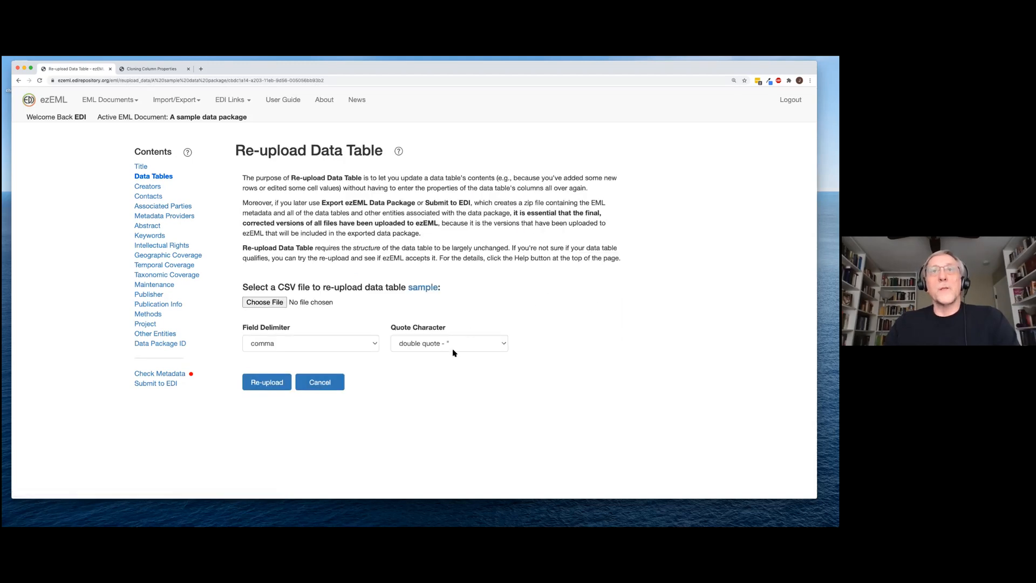
left_click(272, 388)
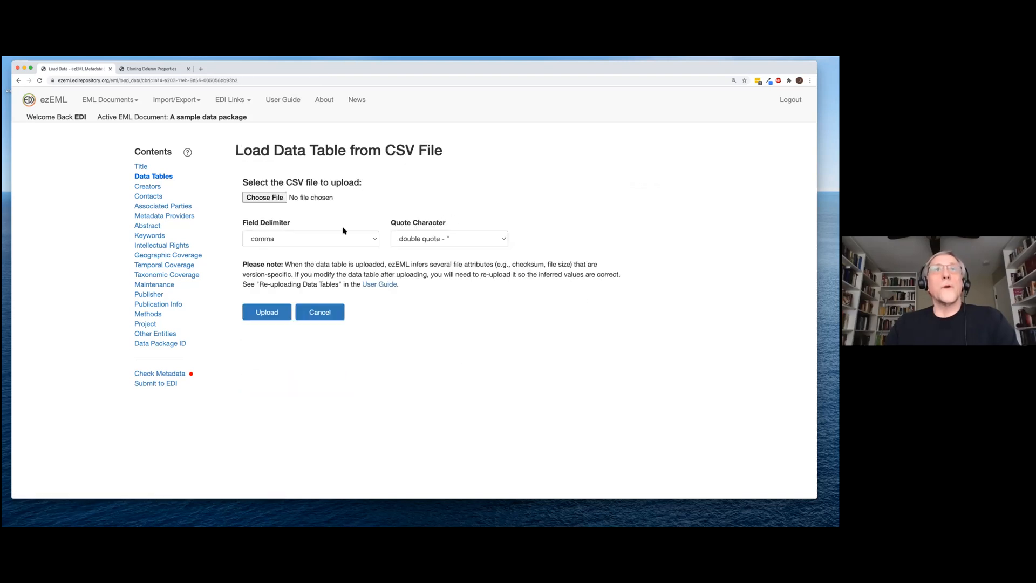
left_click(317, 314)
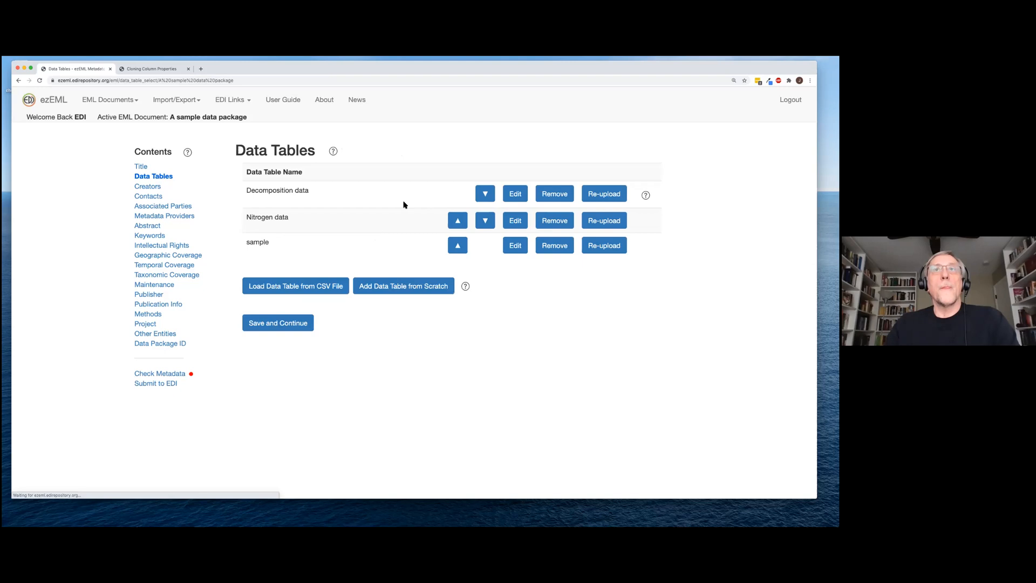
Read the re-upload help, then open the Load Data Table from CSV File form
left_click(648, 197)
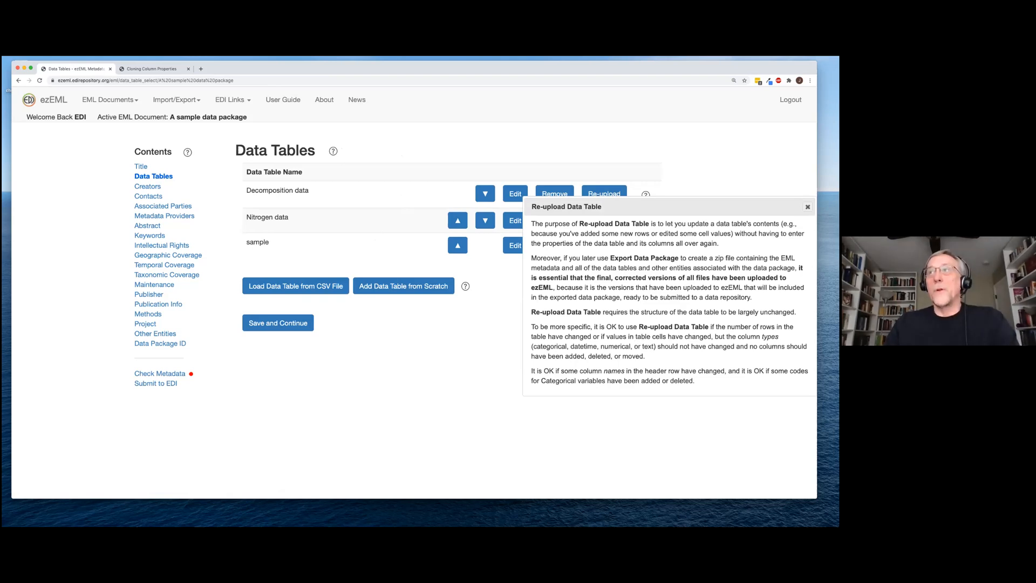
key("Escape")
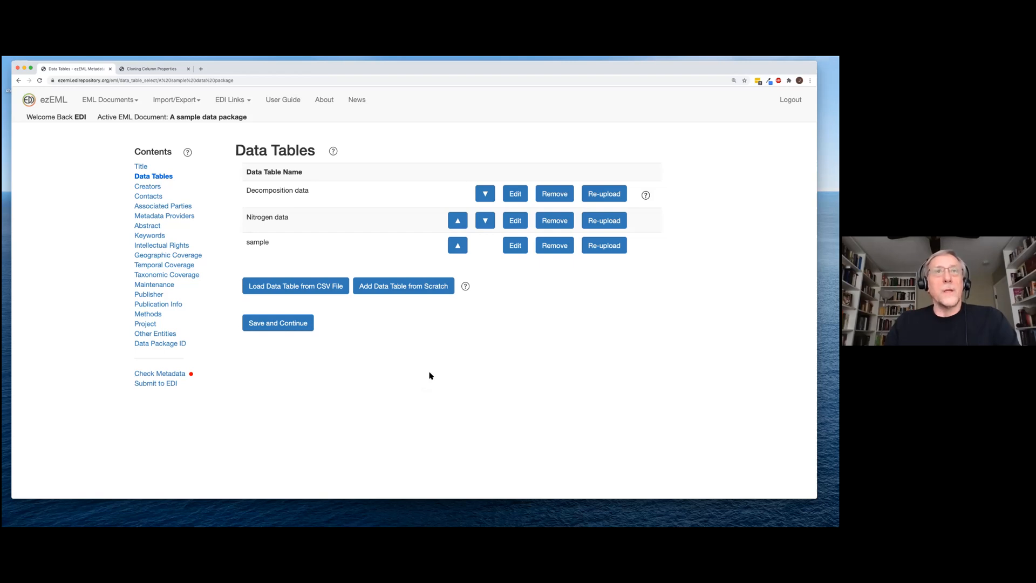
left_click(320, 286)
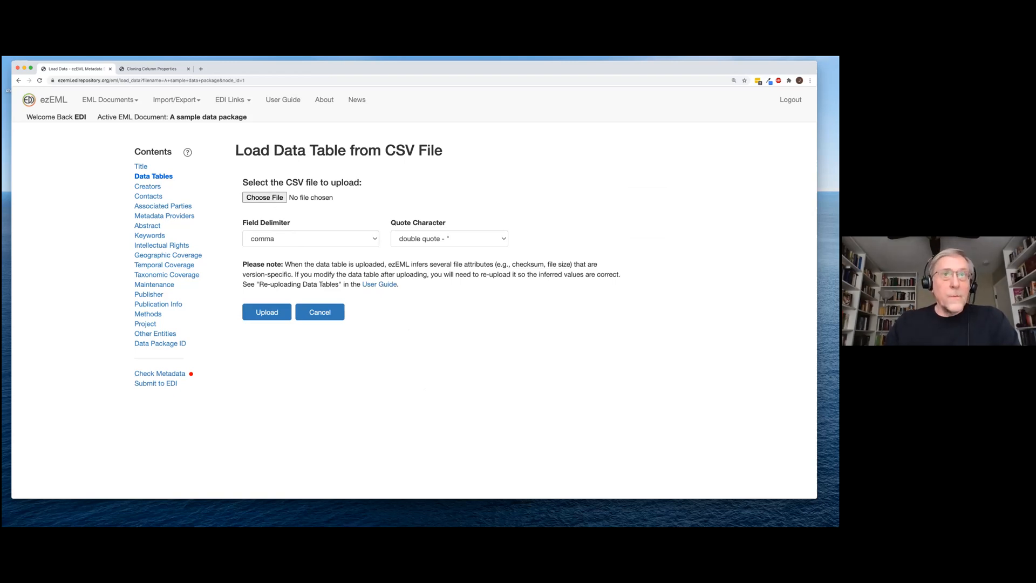
key("super+Tab")
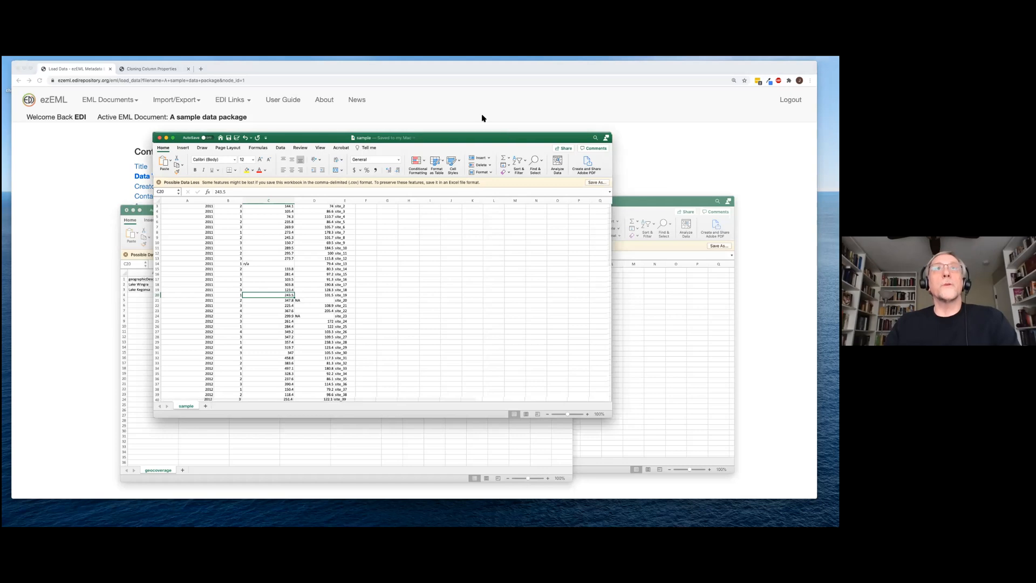
Arrange the sample and sample2 Excel windows to compare their header rows
left_click_drag(507, 138, 407, 86)
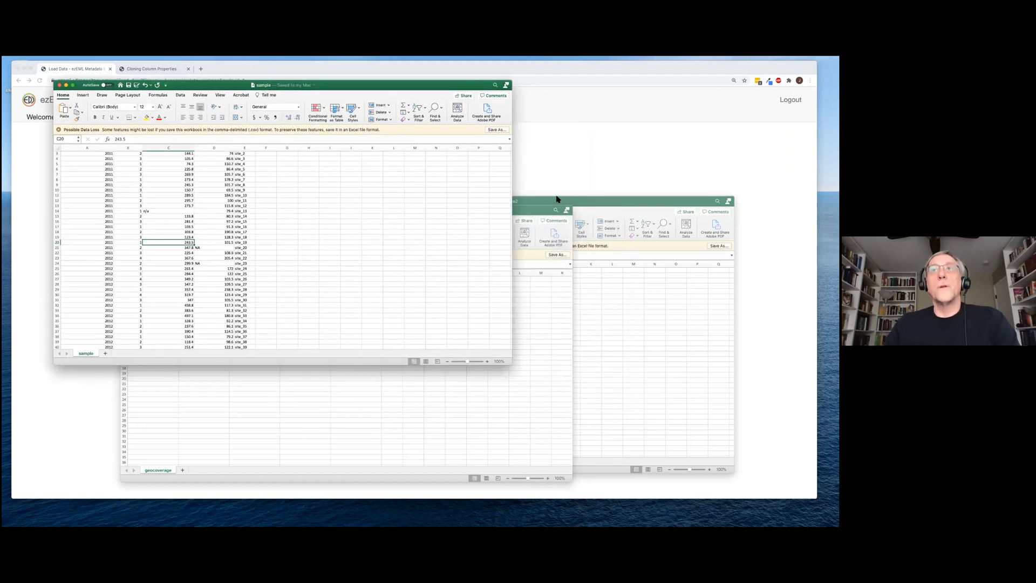
left_click(557, 202)
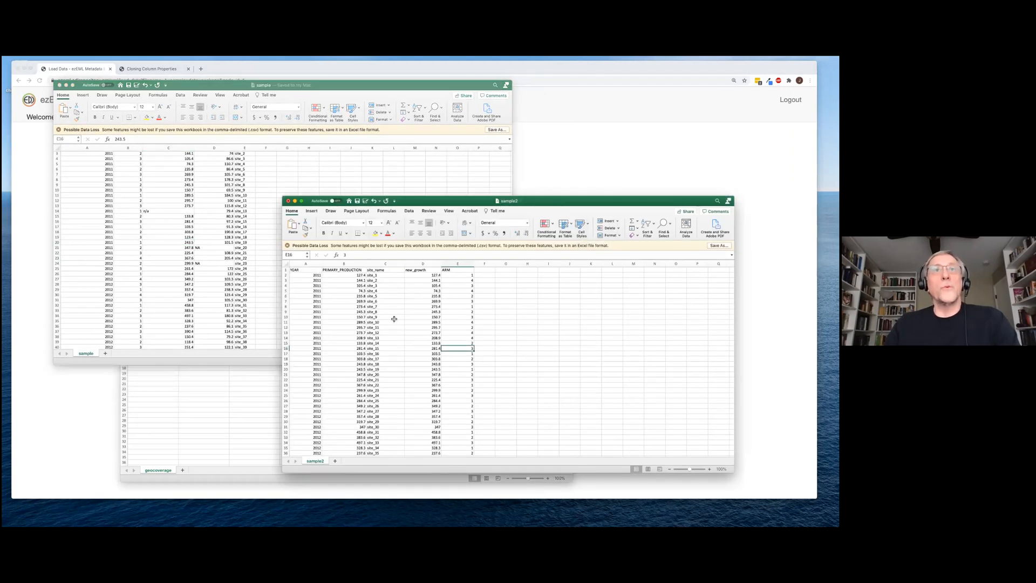
scroll(181, 251, "up", 2)
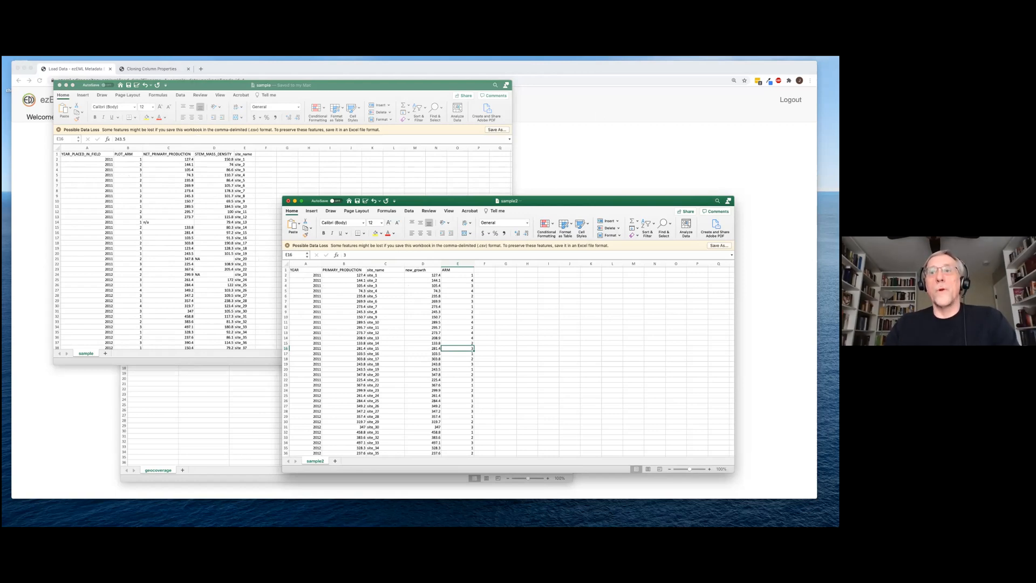
key("super+Tab")
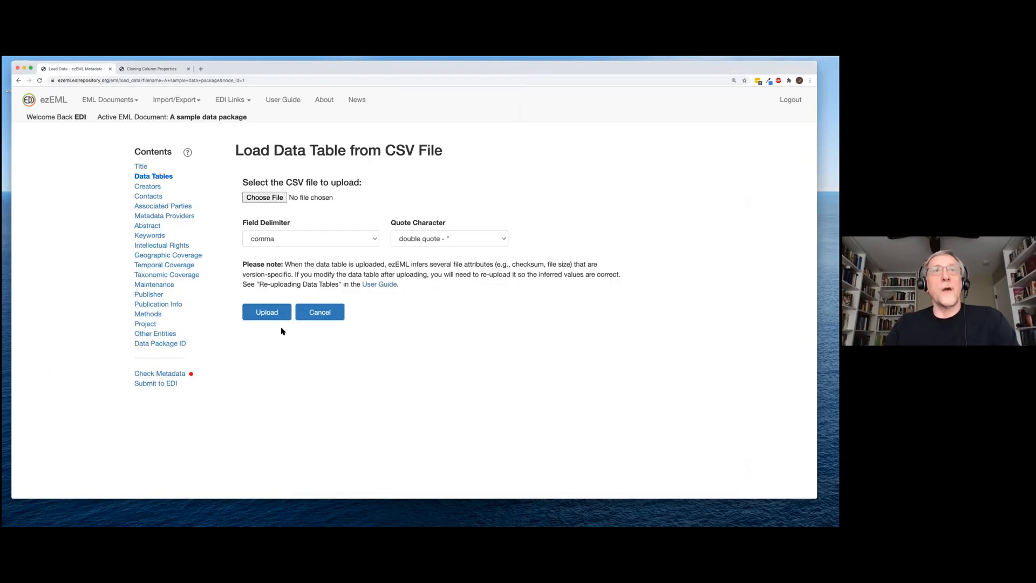
Upload sample2.csv as a new data table (size 2875, 103 records) described as 'Simple example table'
left_click(264, 197)
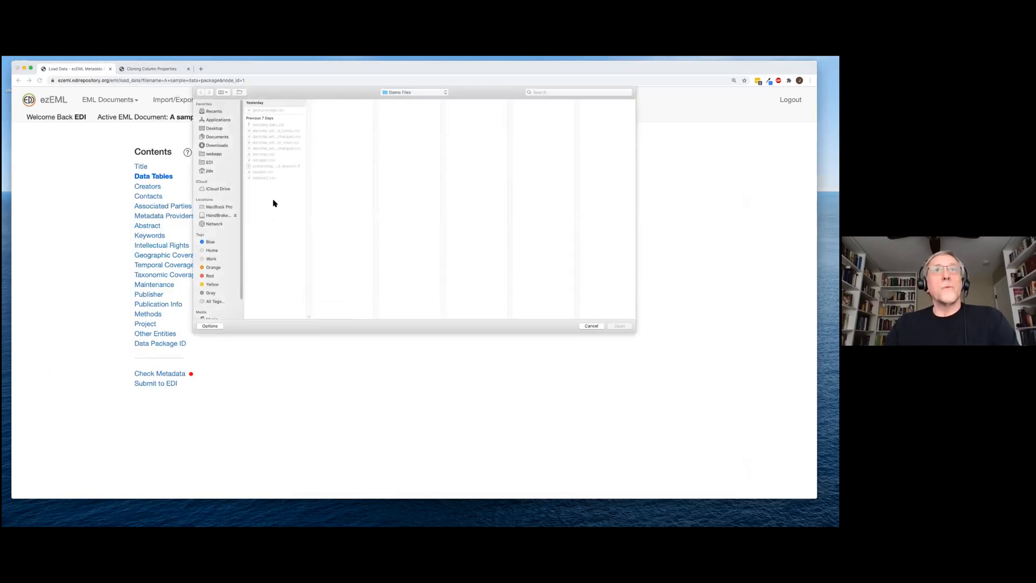
left_click(265, 178)
left_click(620, 326)
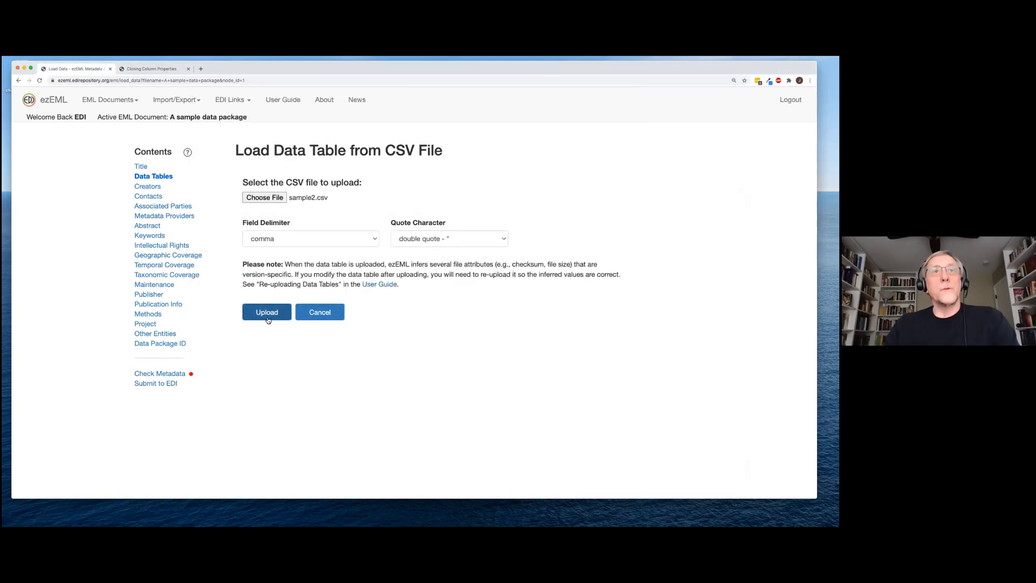
left_click(267, 317)
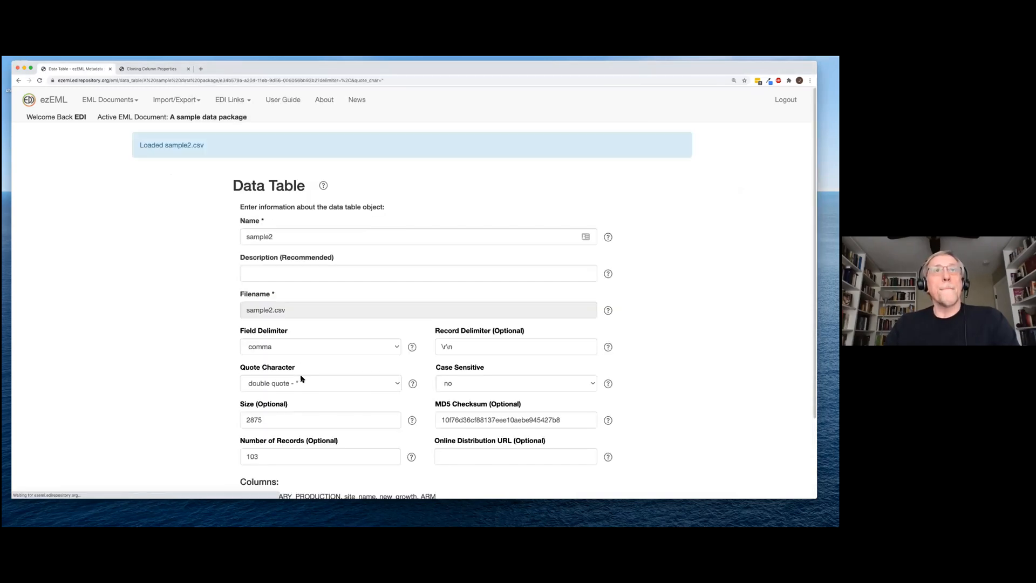
left_click(311, 274)
left_click(309, 291)
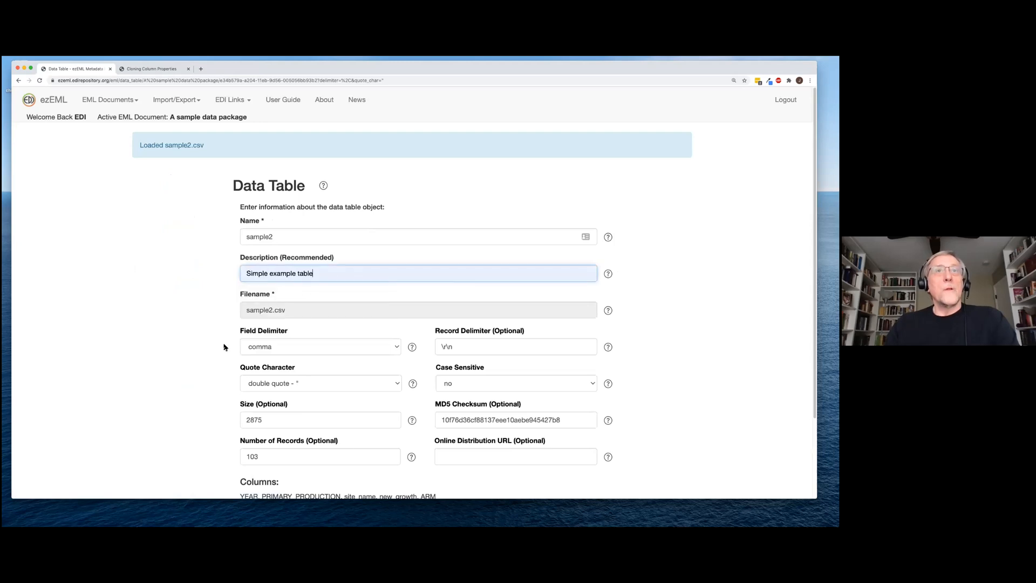
scroll(213, 378, "down", 3)
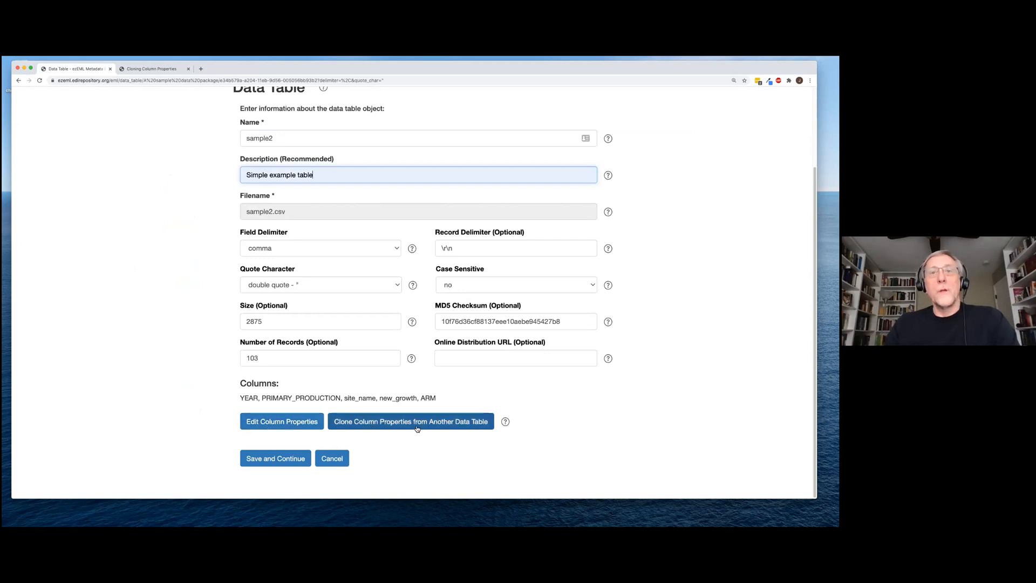
Open Clone Column Properties from Another Data Table, keeping the current package as source
left_click(456, 426)
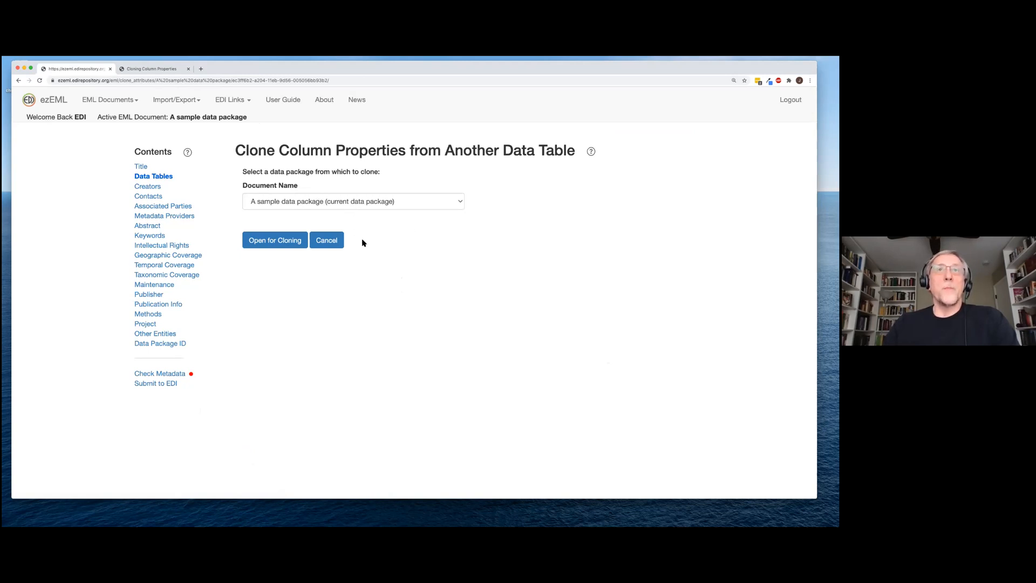
Pick the sample table as source and select YEAR_PLACED_IN_FIELD, PLOT_ARM and NET_PRIMARY_PRODUCTION to clone
left_click(293, 244)
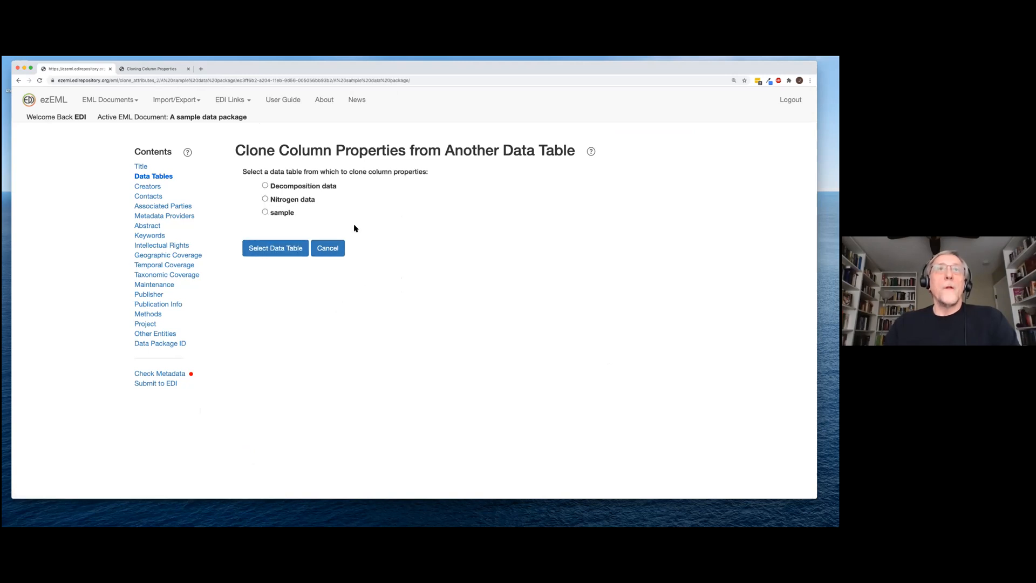
left_click(265, 212)
left_click(275, 251)
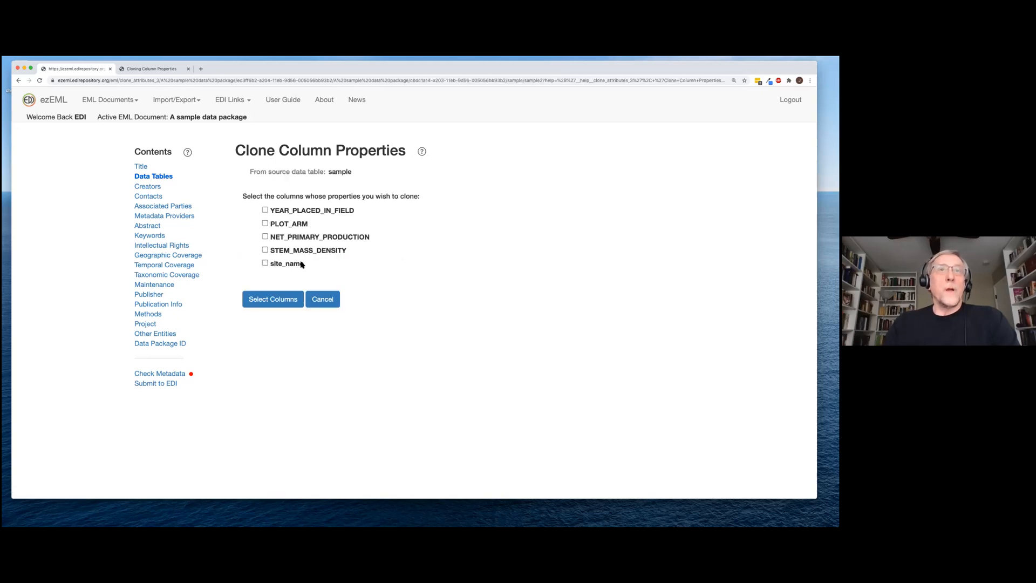
left_click(265, 211)
left_click(265, 225)
left_click(265, 237)
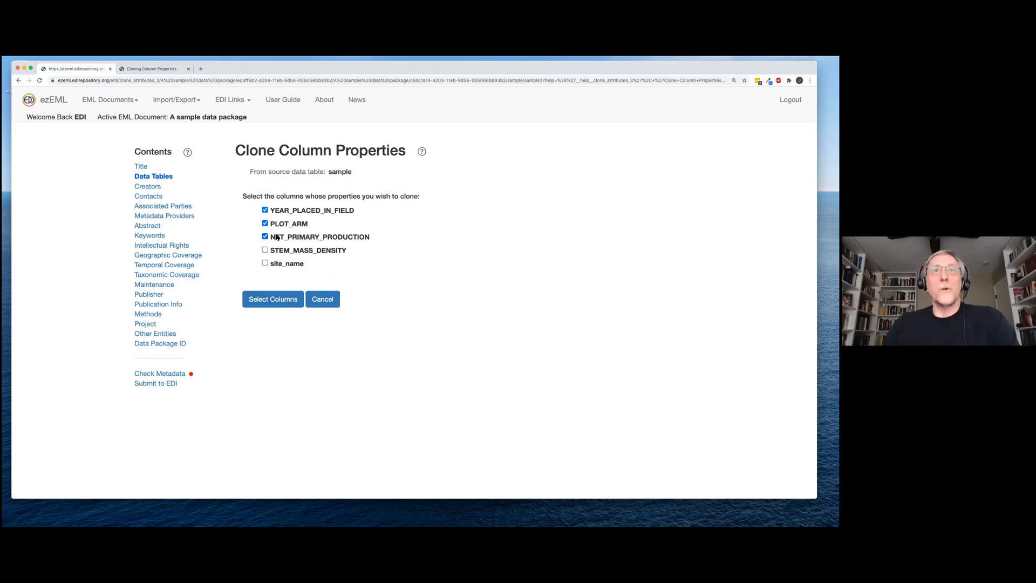
left_click(282, 299)
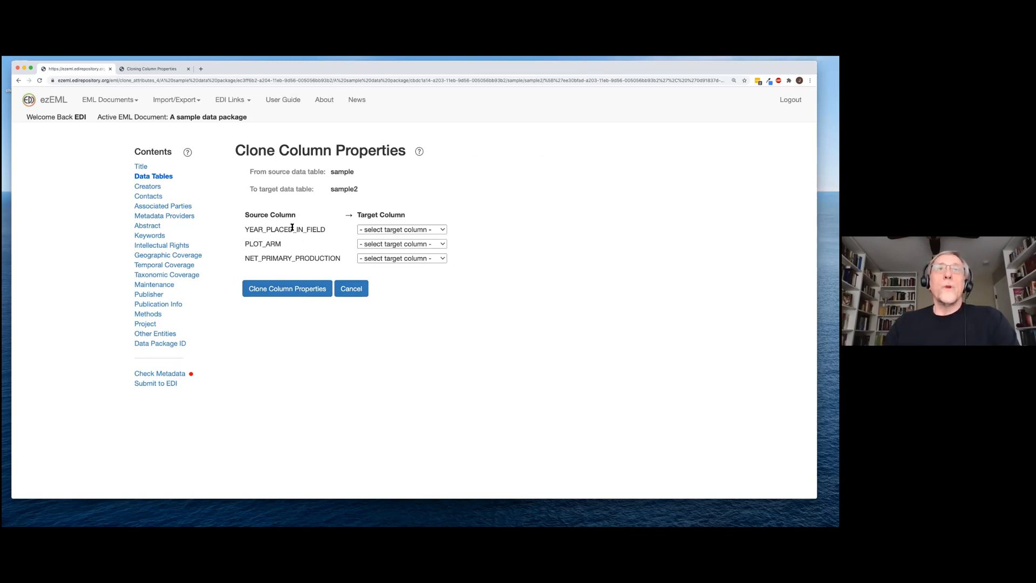
Map YEAR_PLACED_IN_FIELD, PLOT_ARM and NET_PRIMARY_PRODUCTION onto YEAR, ARM and PRIMARY_PRODUCTION and clone their properties
left_click(443, 231)
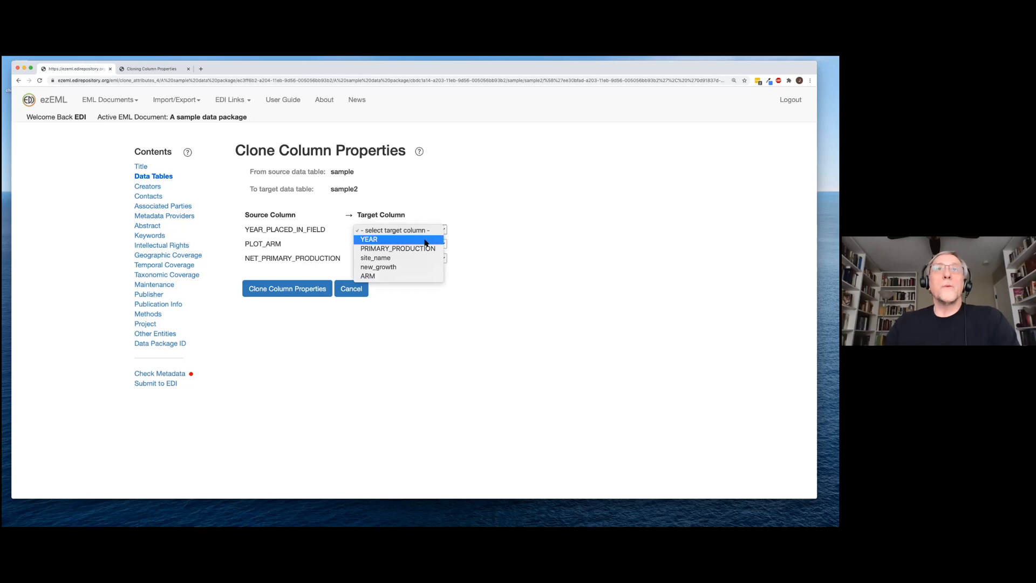
left_click(381, 241)
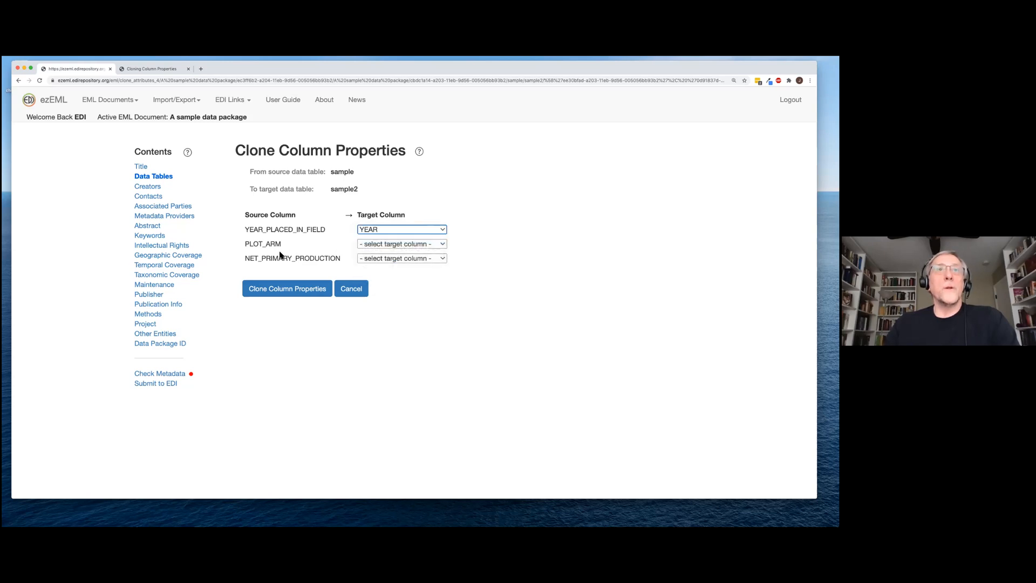
left_click(443, 245)
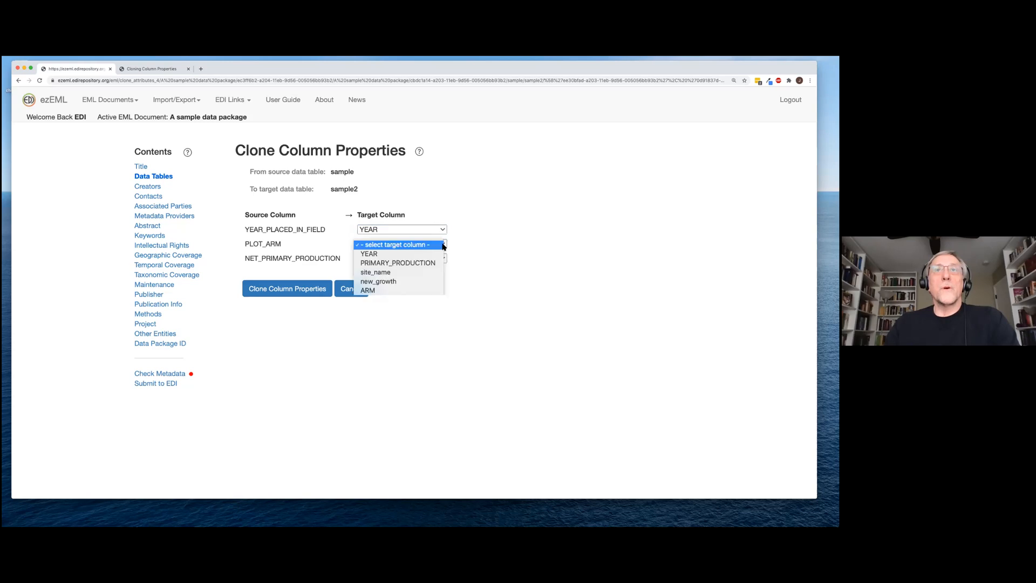
left_click(422, 291)
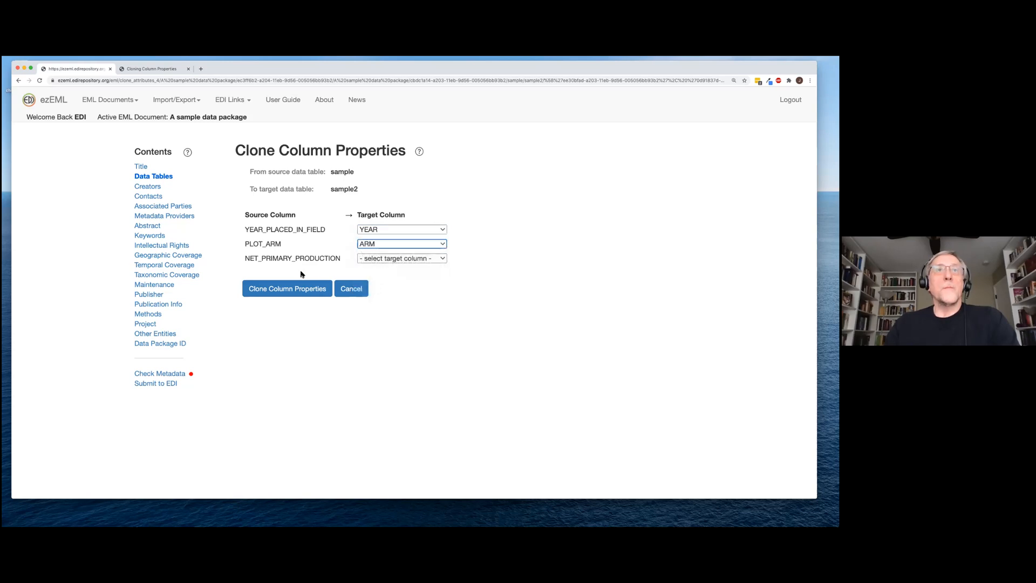
left_click(442, 259)
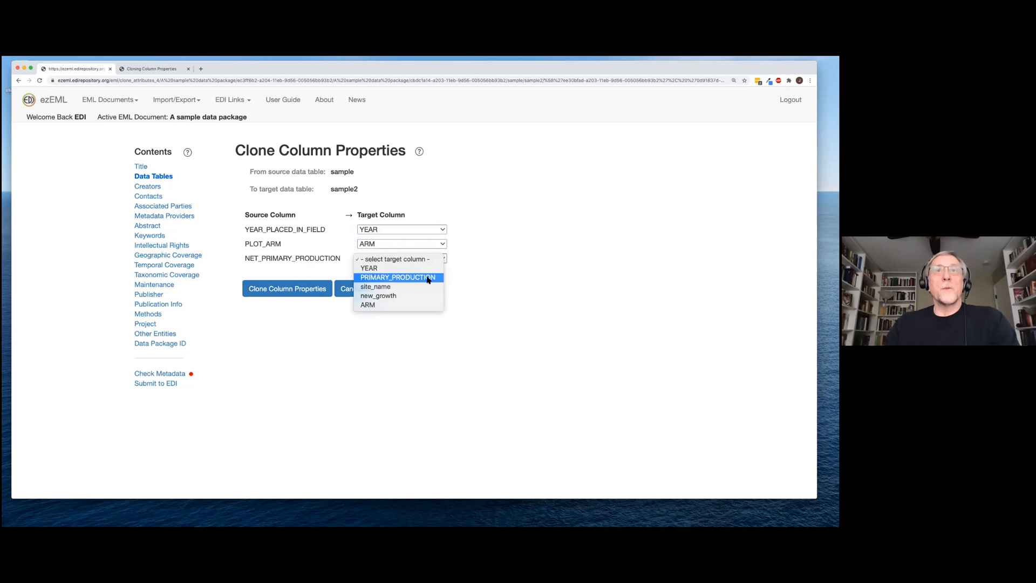
left_click(429, 278)
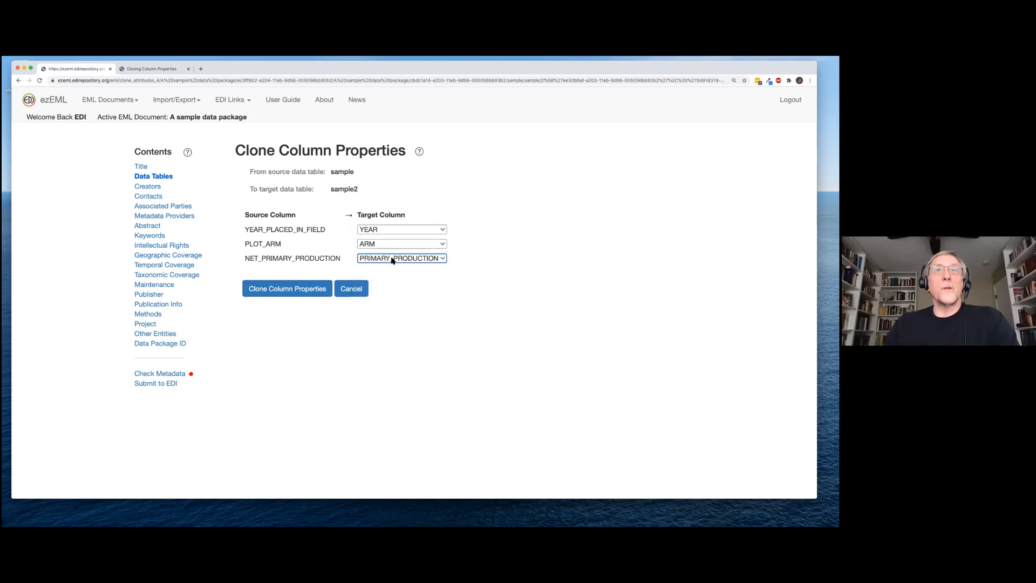
left_click(324, 289)
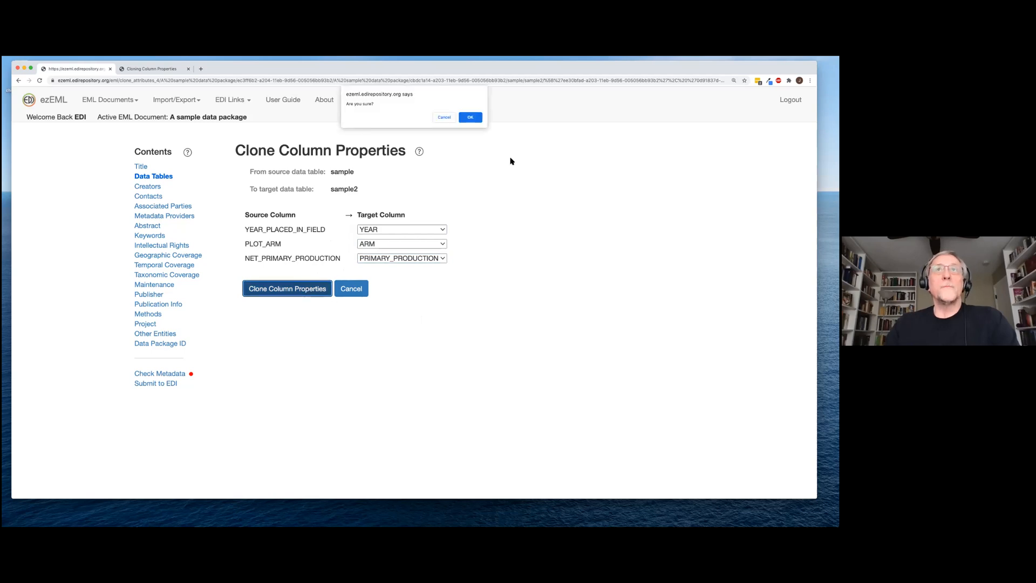
left_click(471, 117)
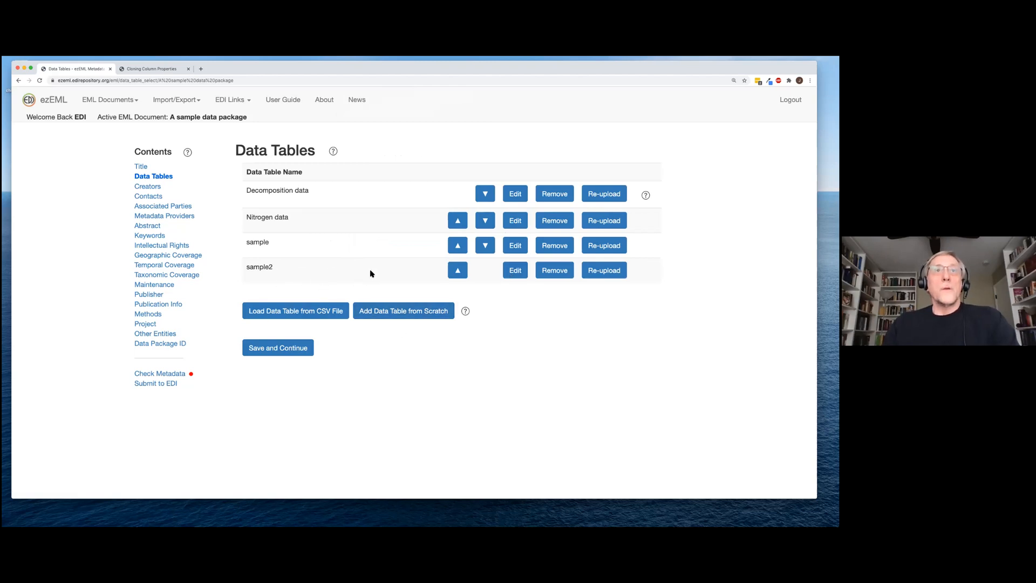
Open sample2's column list and review the YEAR column's cloned properties without changes
left_click(516, 271)
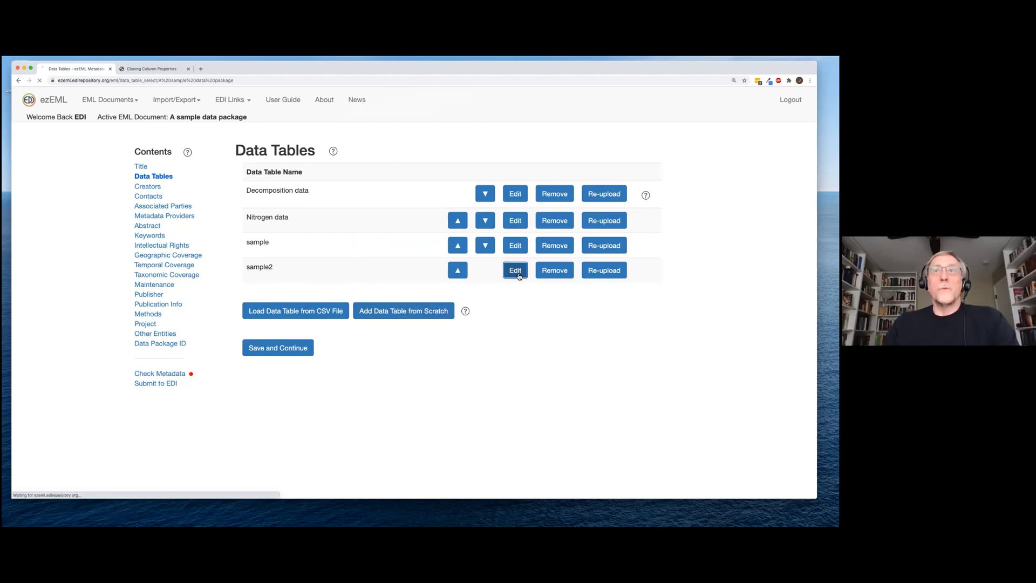
scroll(512, 303, "down", 2)
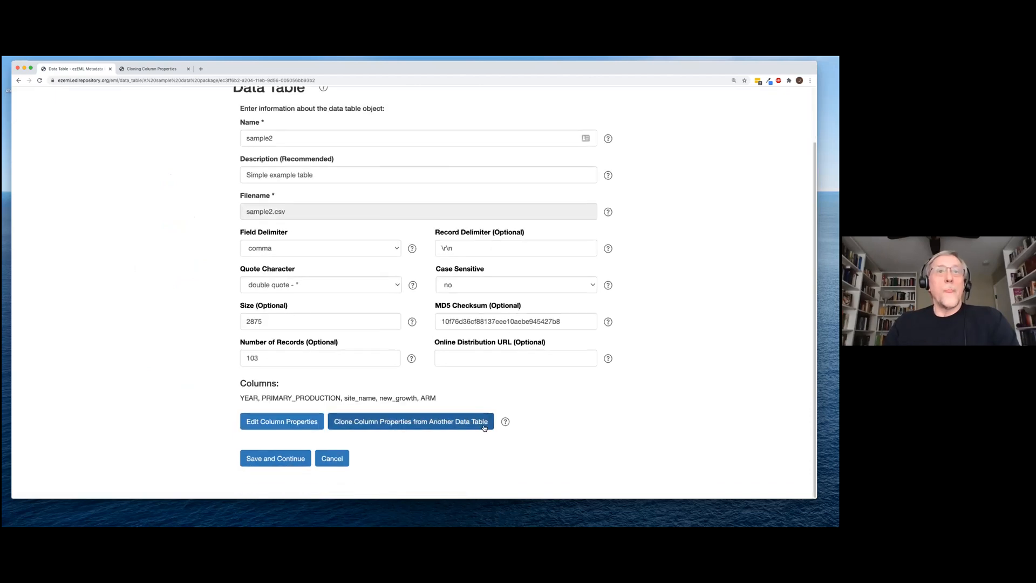
left_click(277, 422)
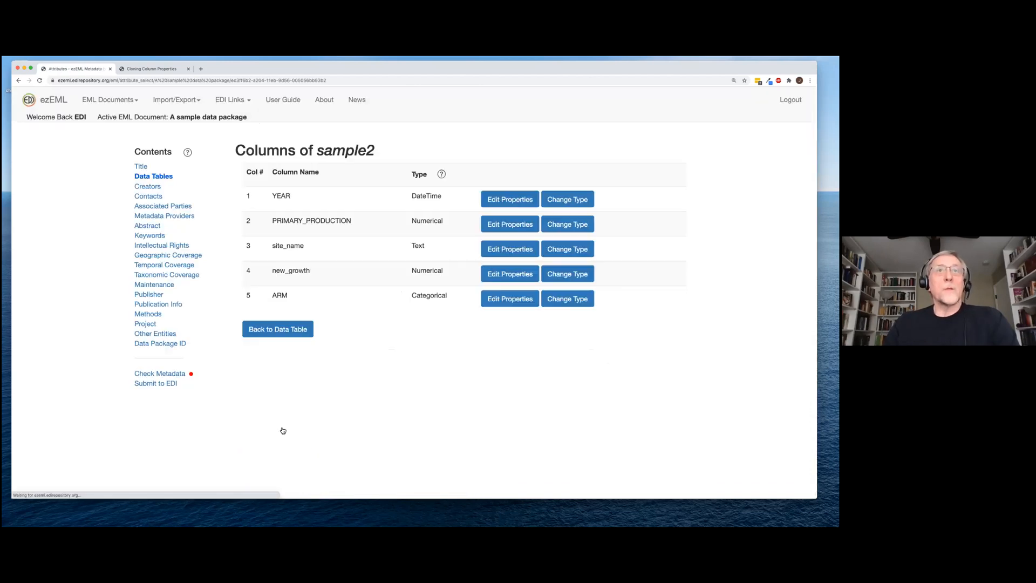
left_click(505, 201)
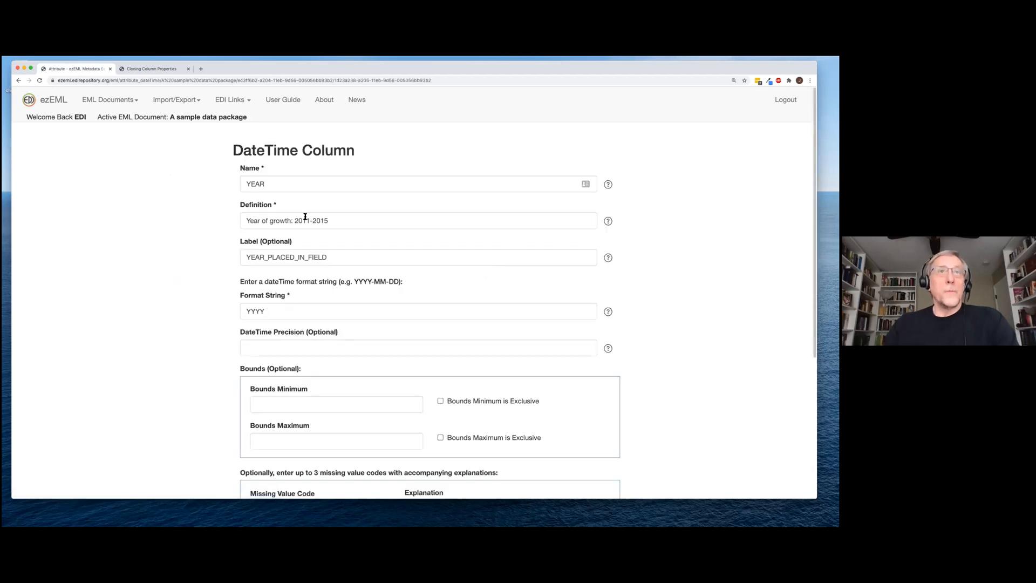
scroll(297, 294, "down", 5)
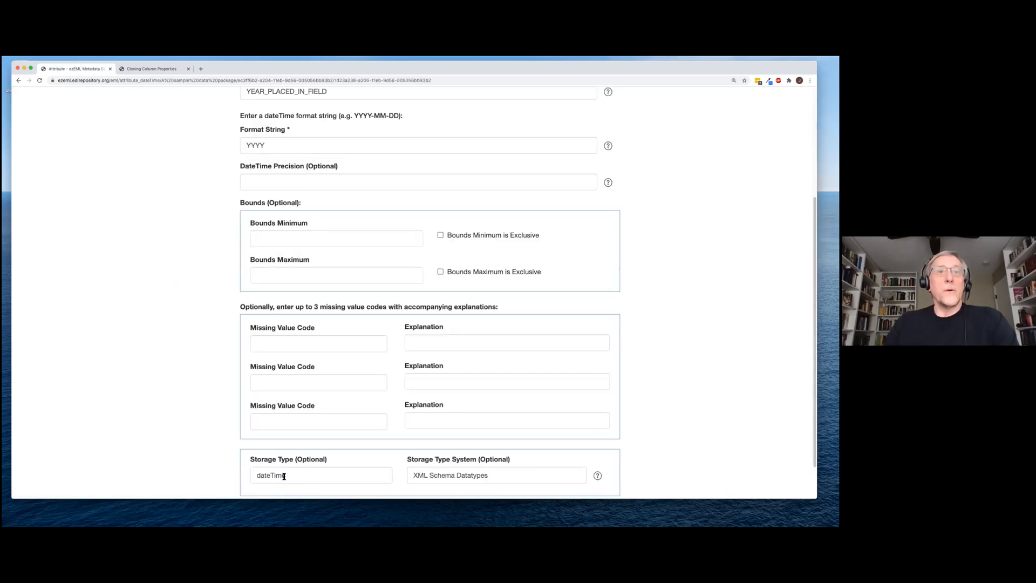
left_click(330, 472)
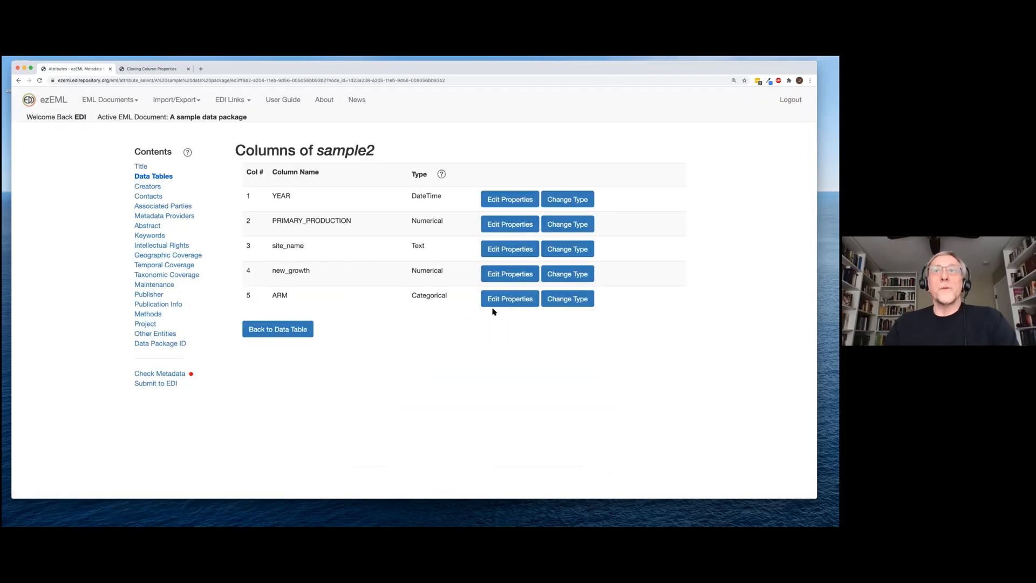
Review the ARM column's cloned properties and code definitions, leaving them unchanged
left_click(493, 303)
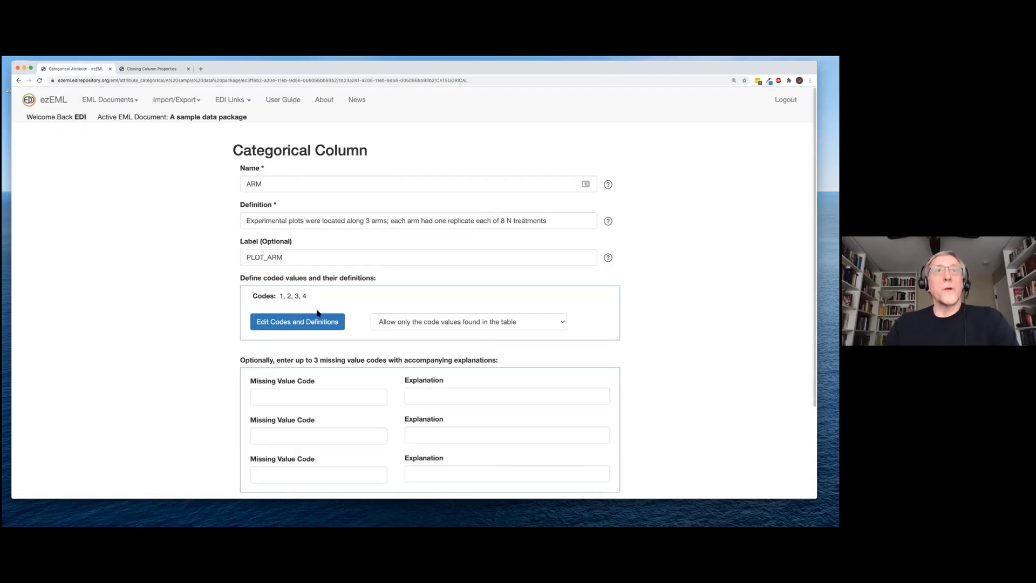
left_click(306, 323)
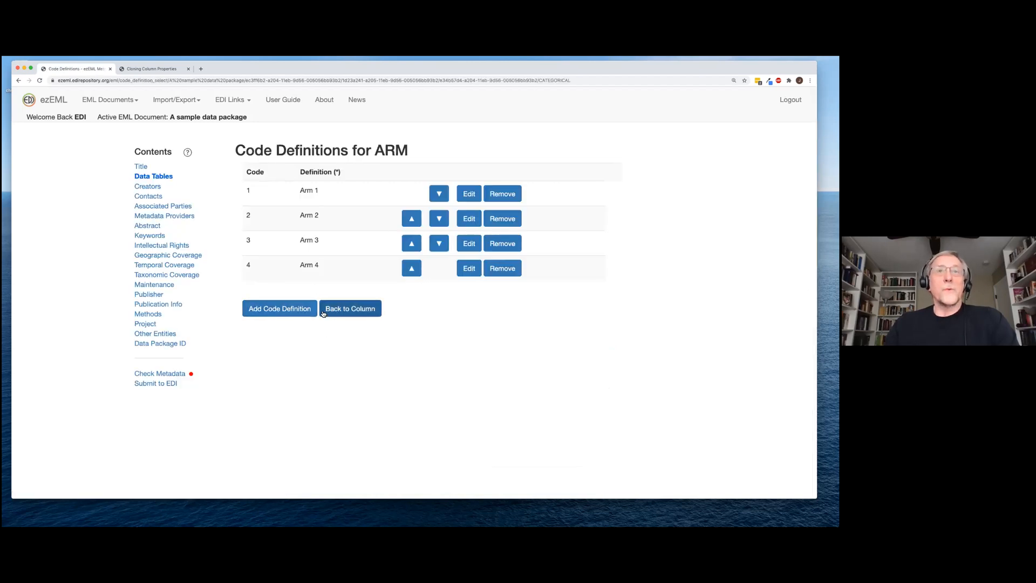
left_click(349, 313)
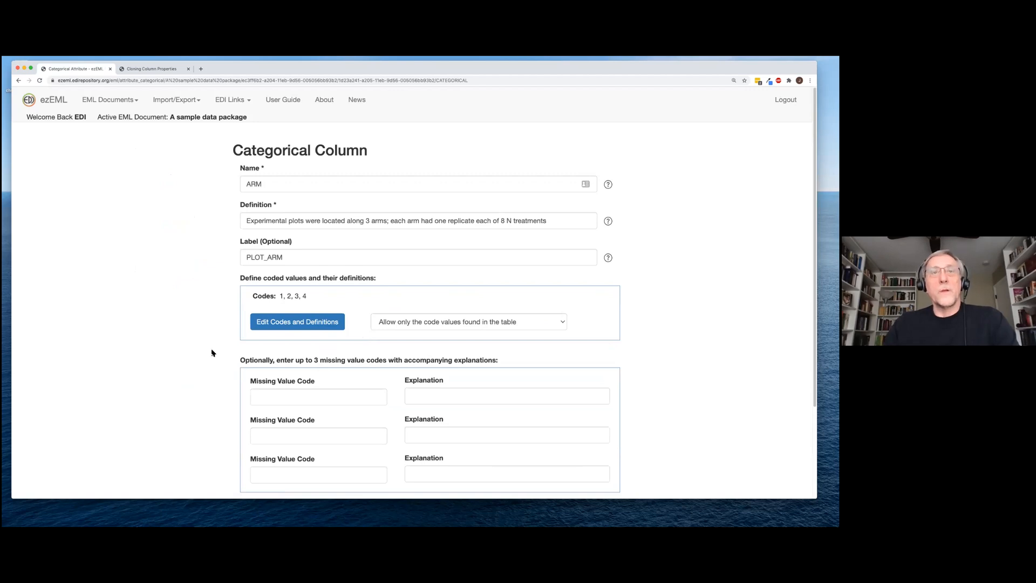
scroll(211, 357, "down", 3)
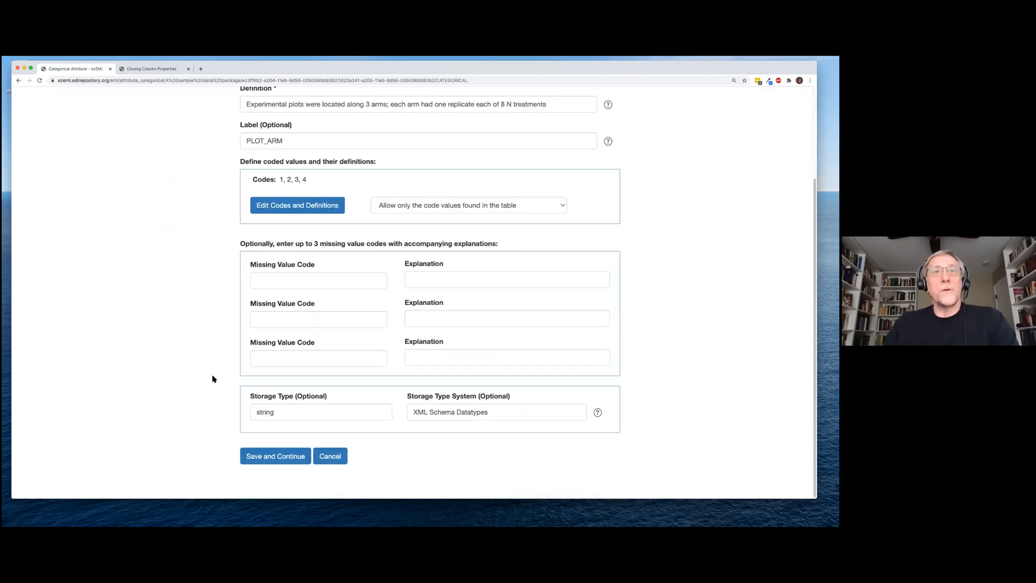
left_click(330, 456)
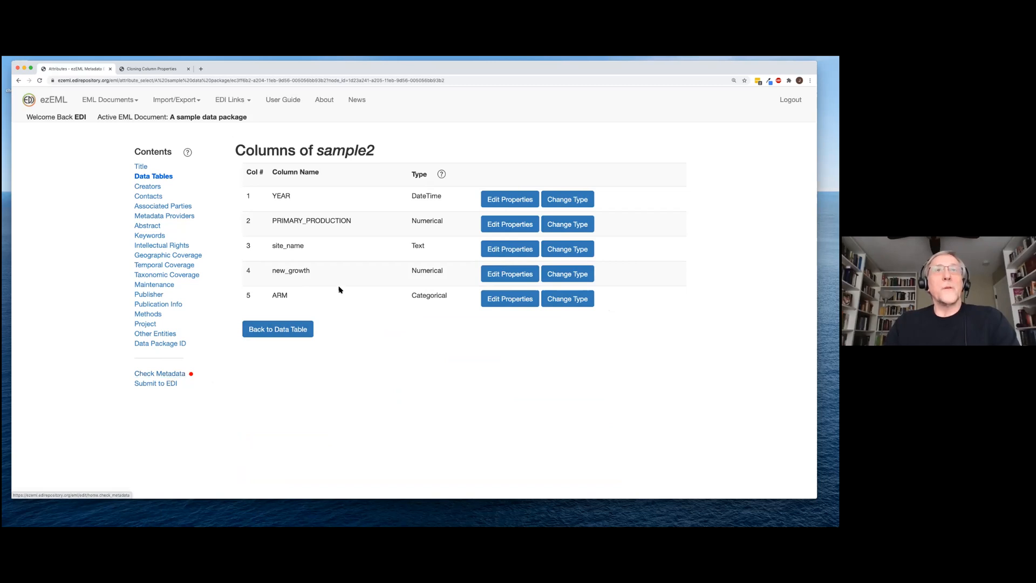
Define new_growth as 'Growth in 2020' with unit gramPerMeterSquaredPerYear and save it
left_click(521, 275)
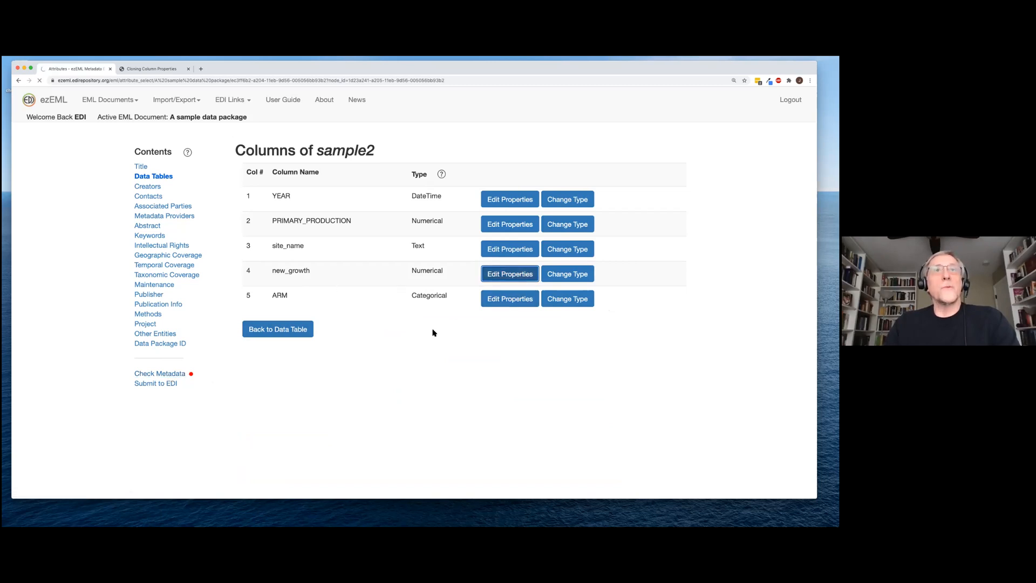
left_click(285, 218)
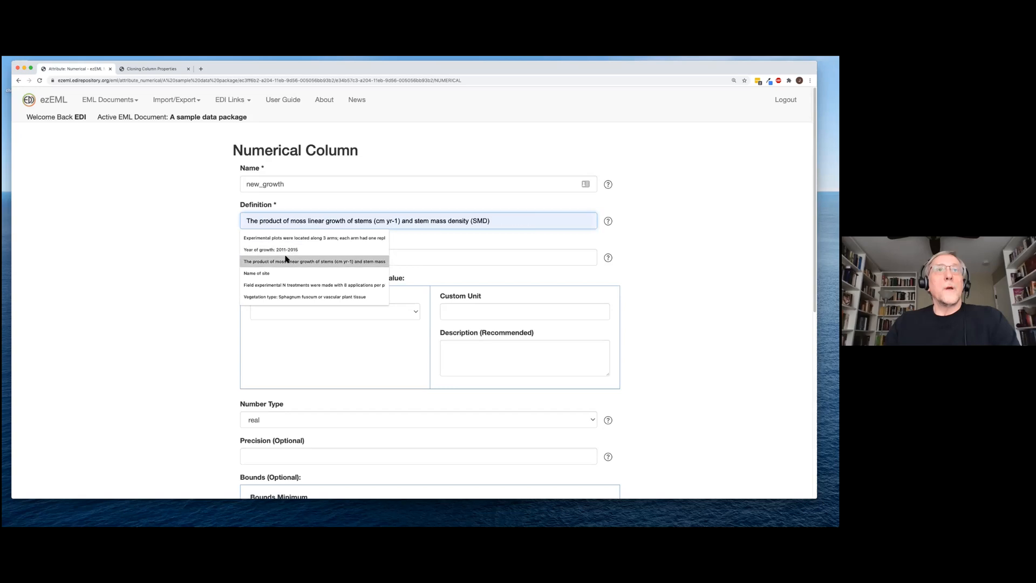
type("Growth in 2020")
left_click(285, 240)
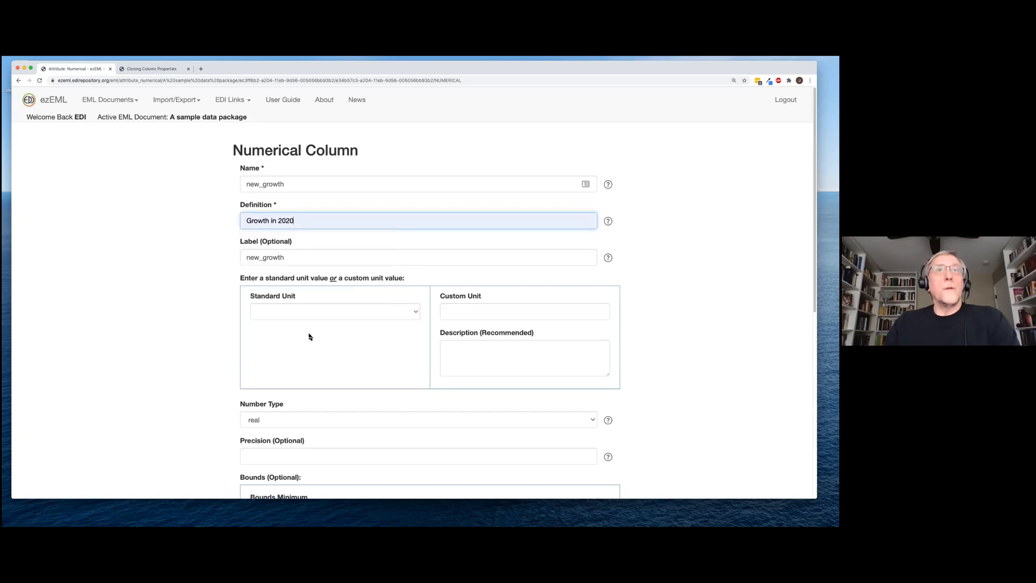
left_click(415, 312)
scroll(391, 405, "down", 10)
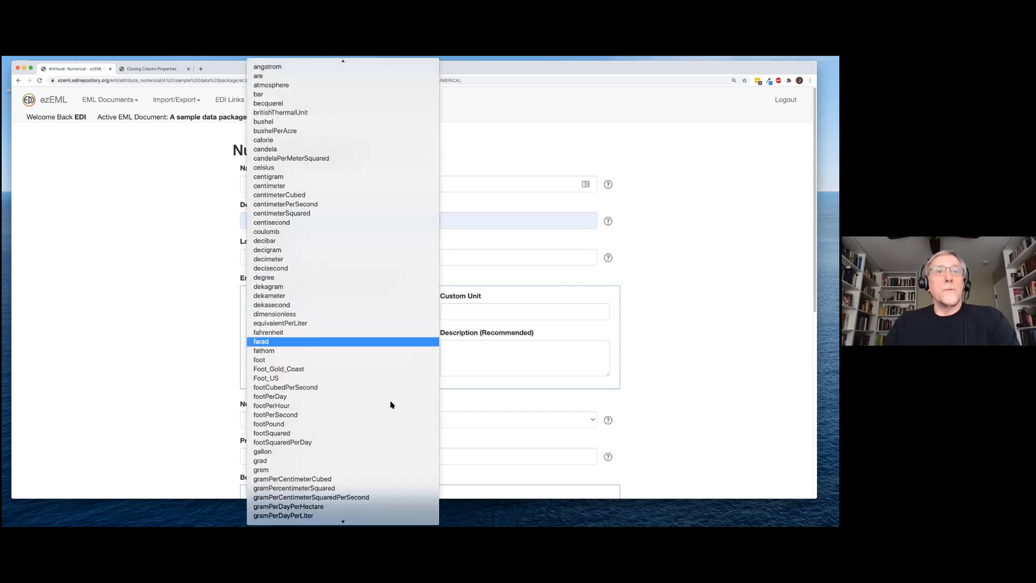
left_click(363, 449)
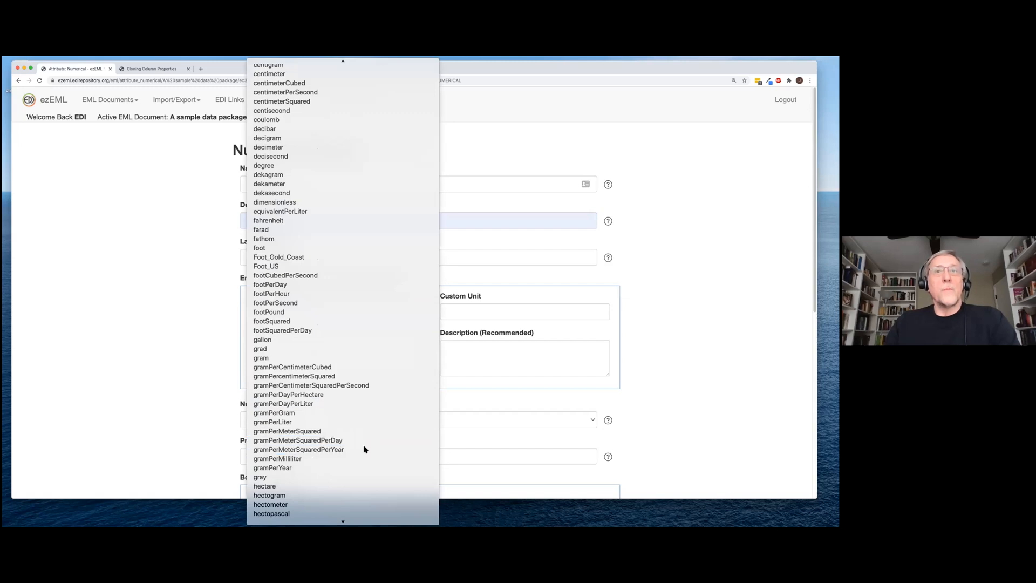
scroll(280, 435, "down", 8)
left_click(297, 458)
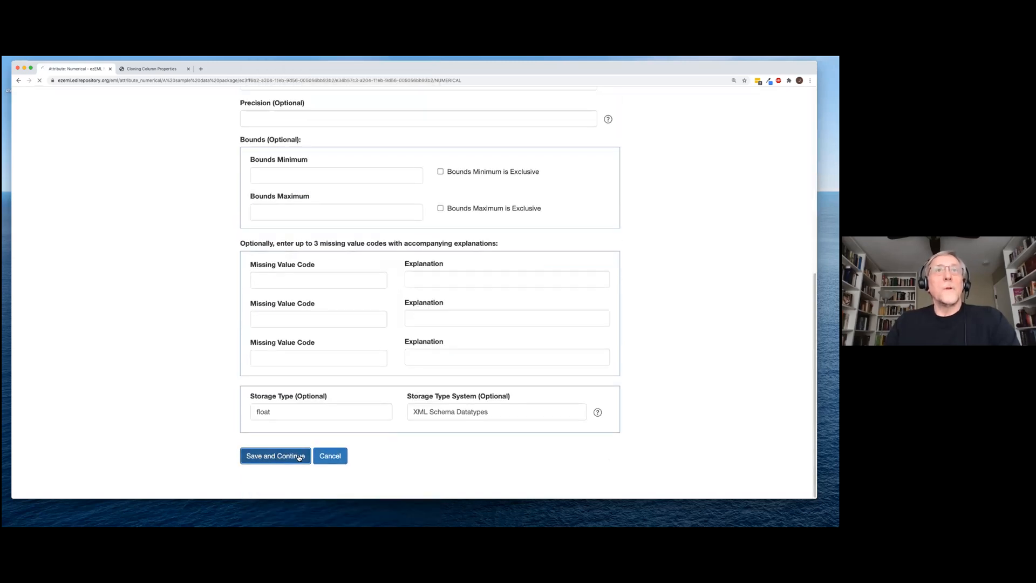
Check the metadata, then give site_name the missing definition 'Name of site' and save
left_click(154, 374)
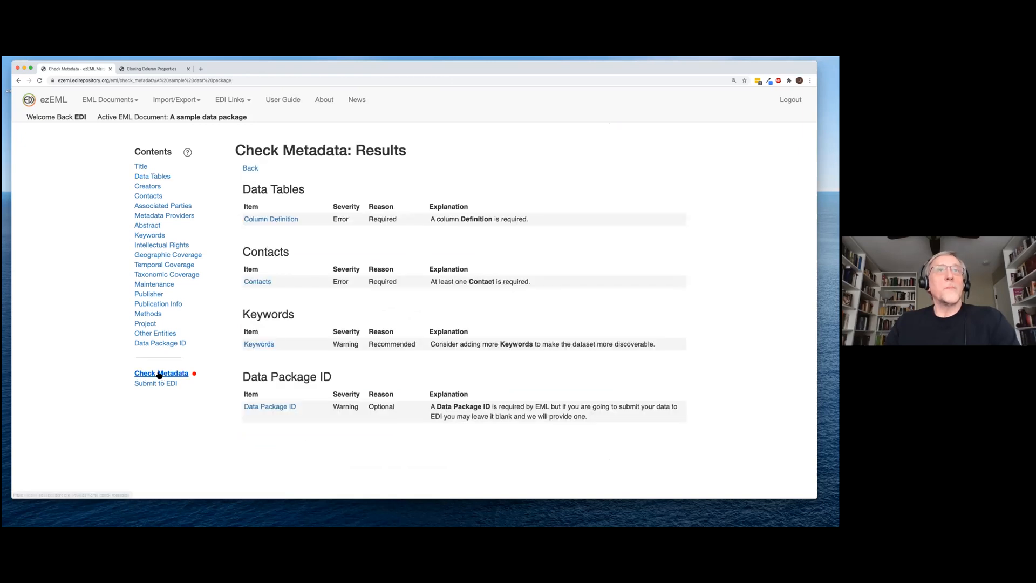
left_click(277, 220)
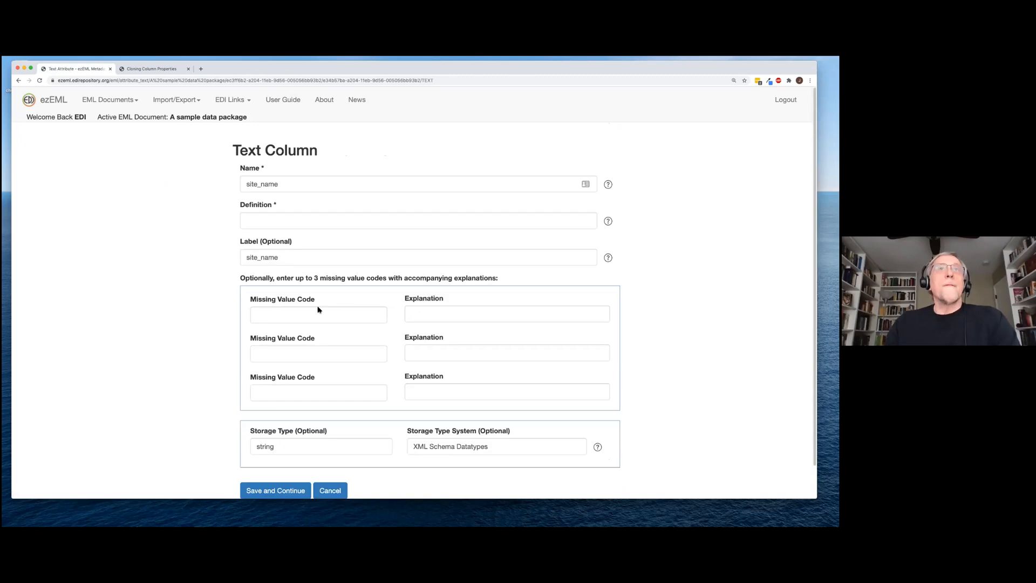
left_click(274, 218)
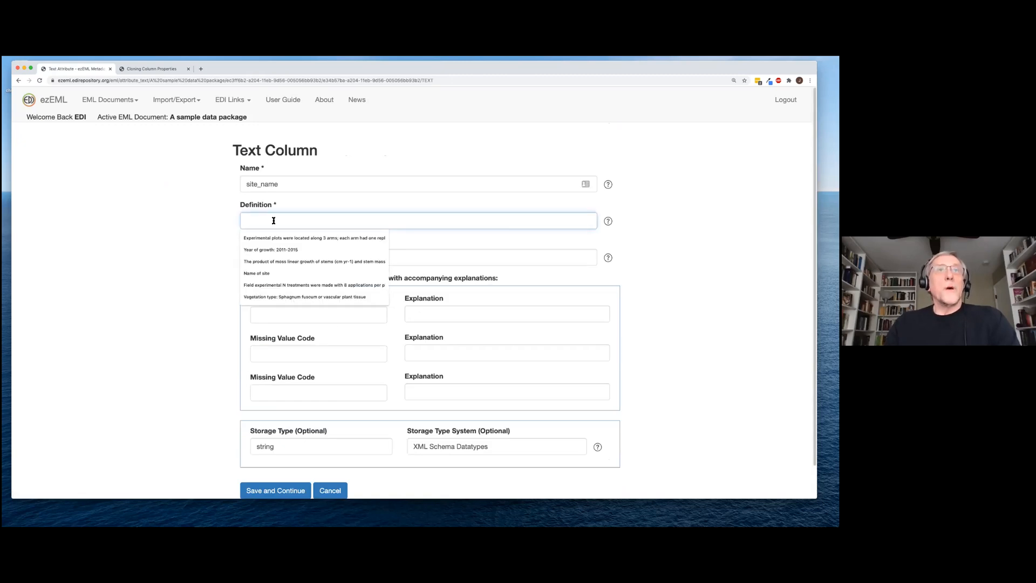
left_click(267, 274)
scroll(203, 334, "down", 2)
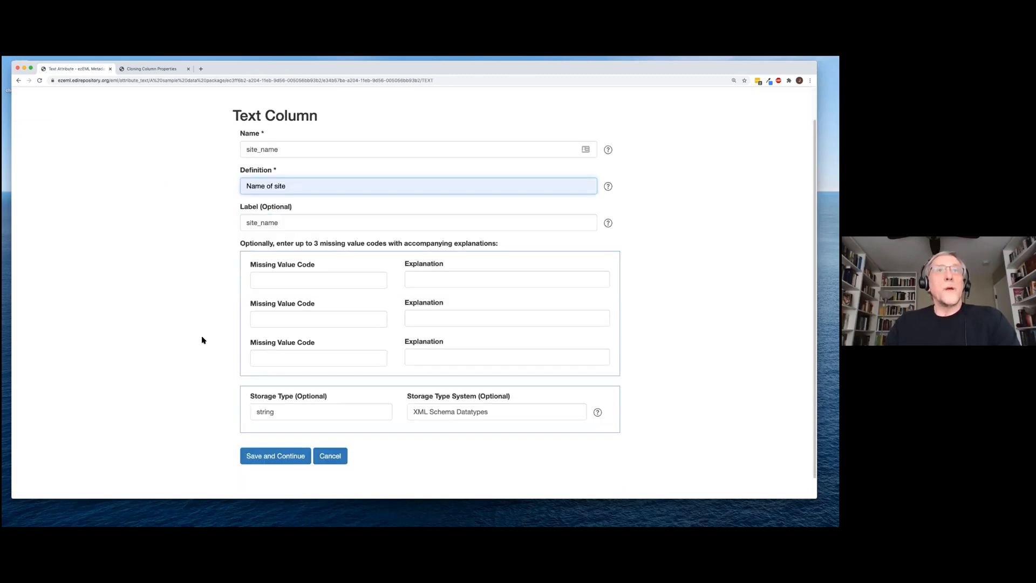
left_click(254, 454)
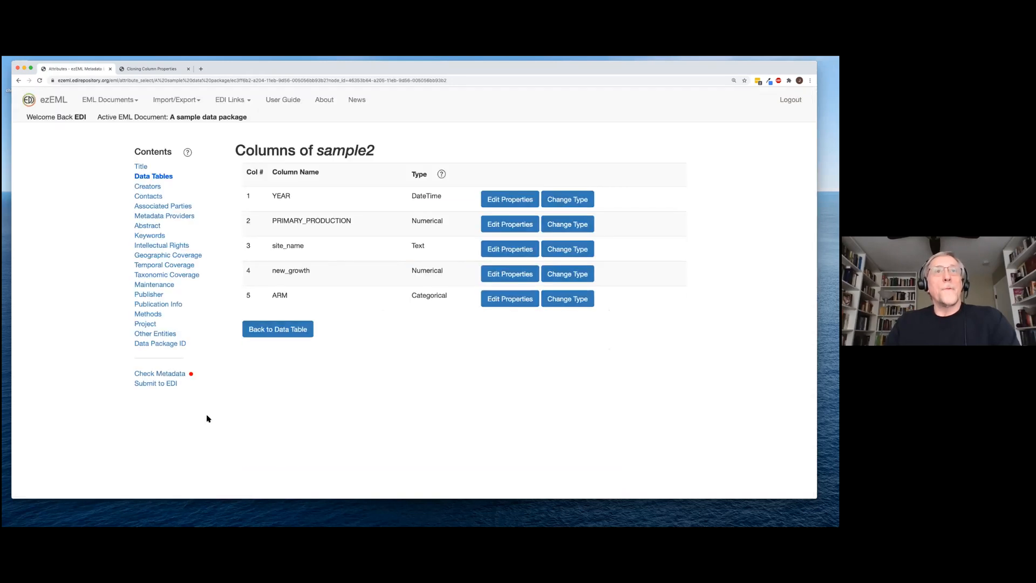
Run the metadata check, then save the data tables and continue to Creators
left_click(167, 373)
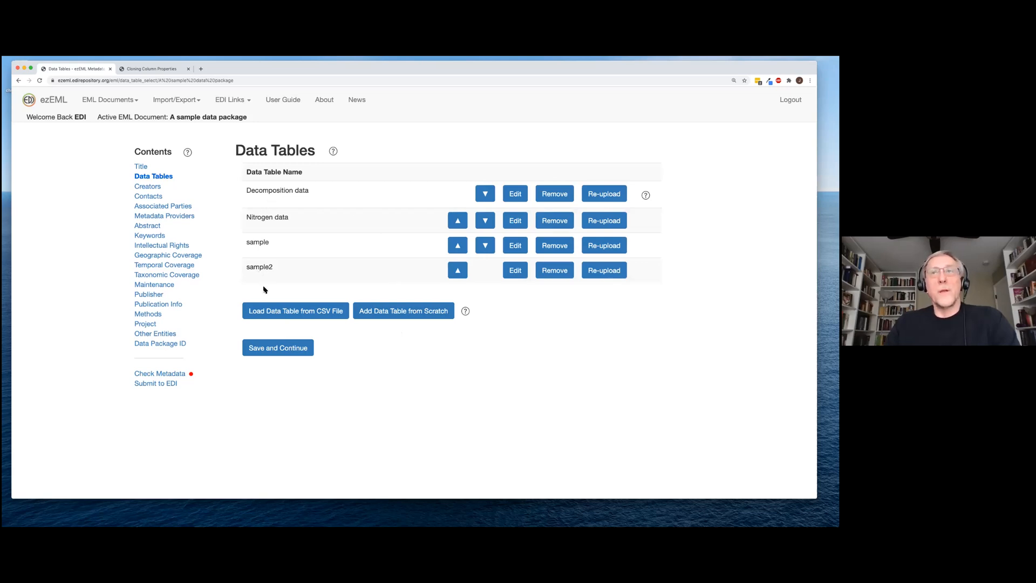
left_click(281, 350)
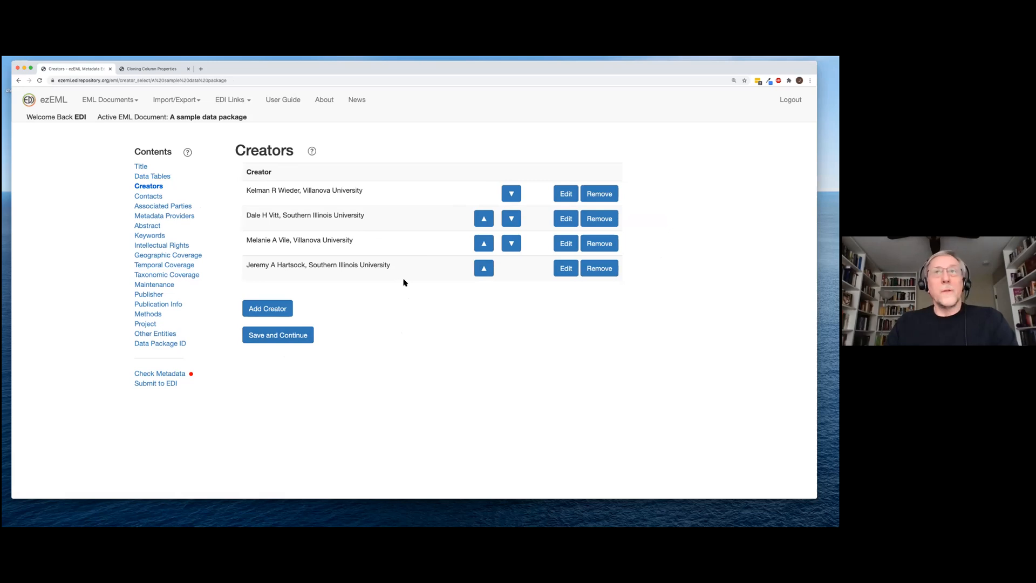
Review the first creator's details unchanged, save the creators list, and go to Contacts
left_click(567, 196)
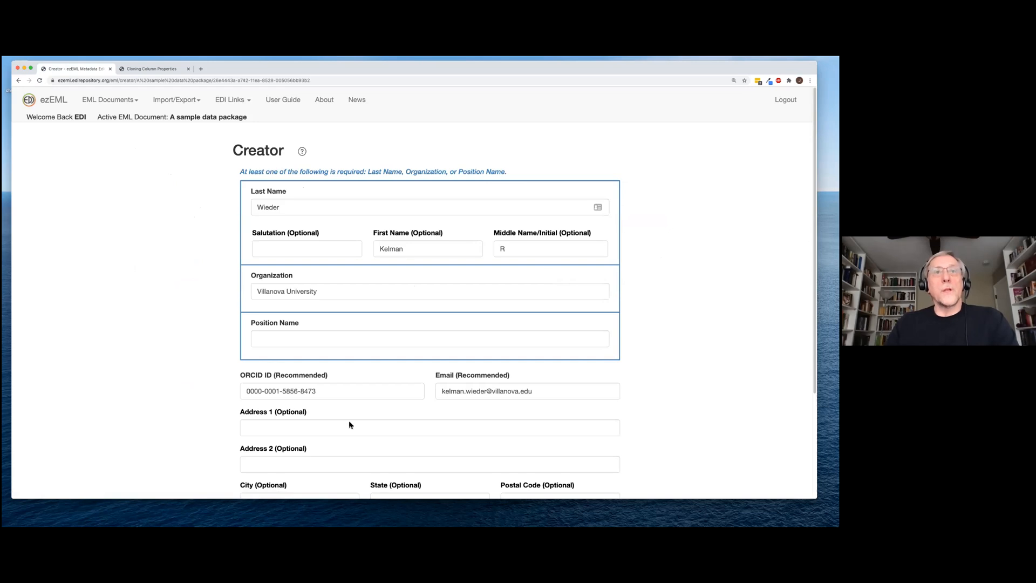
scroll(360, 441, "down", 2)
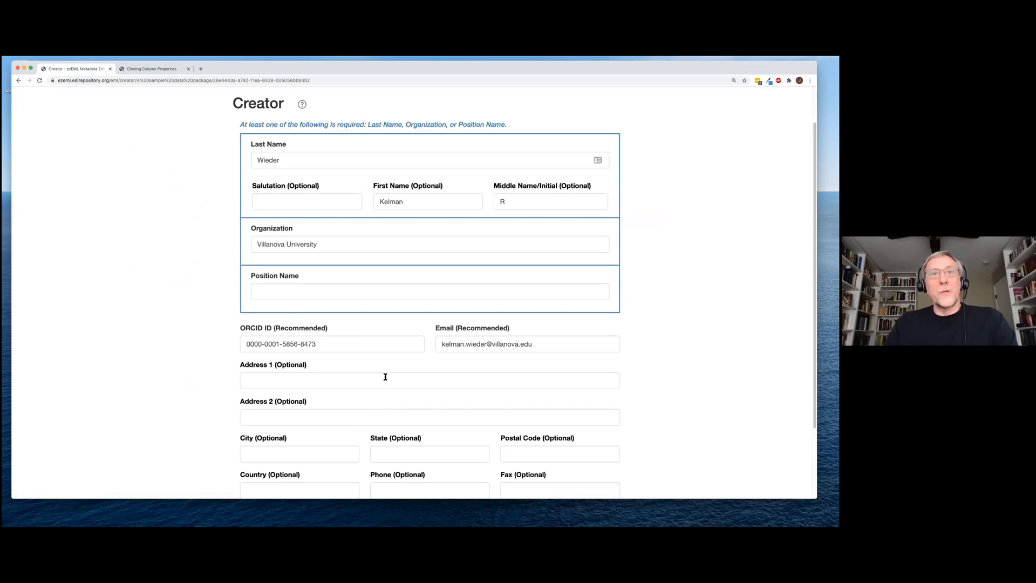
scroll(430, 375, "down", 1)
scroll(431, 377, "down", 2)
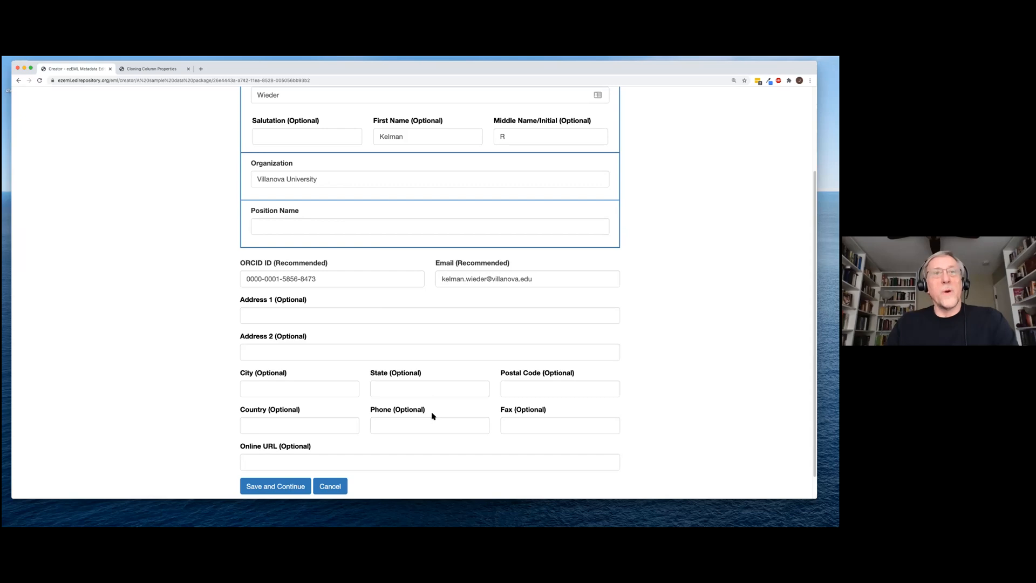
scroll(432, 416, "up", 5)
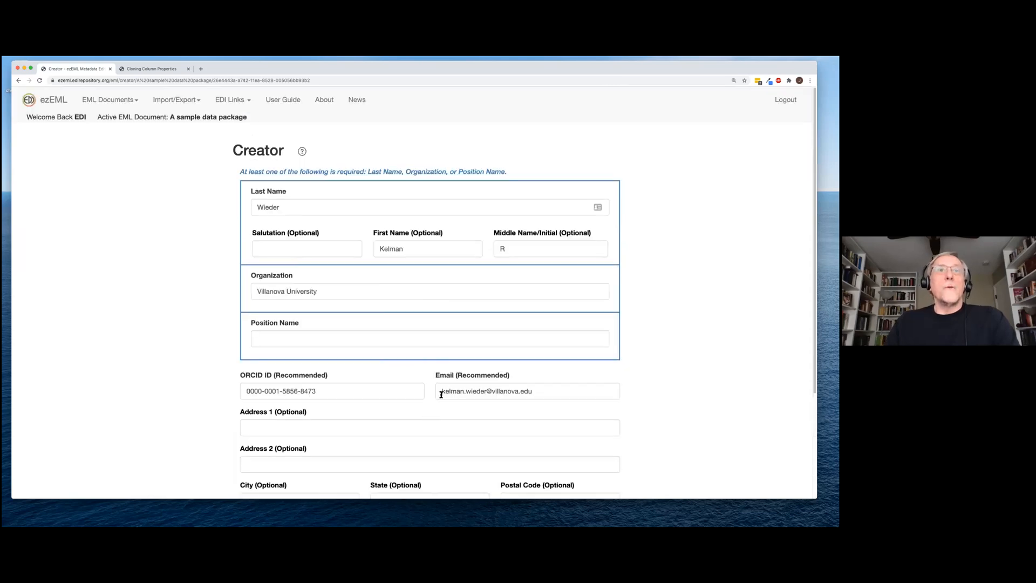
scroll(371, 420, "down", 5)
left_click(331, 458)
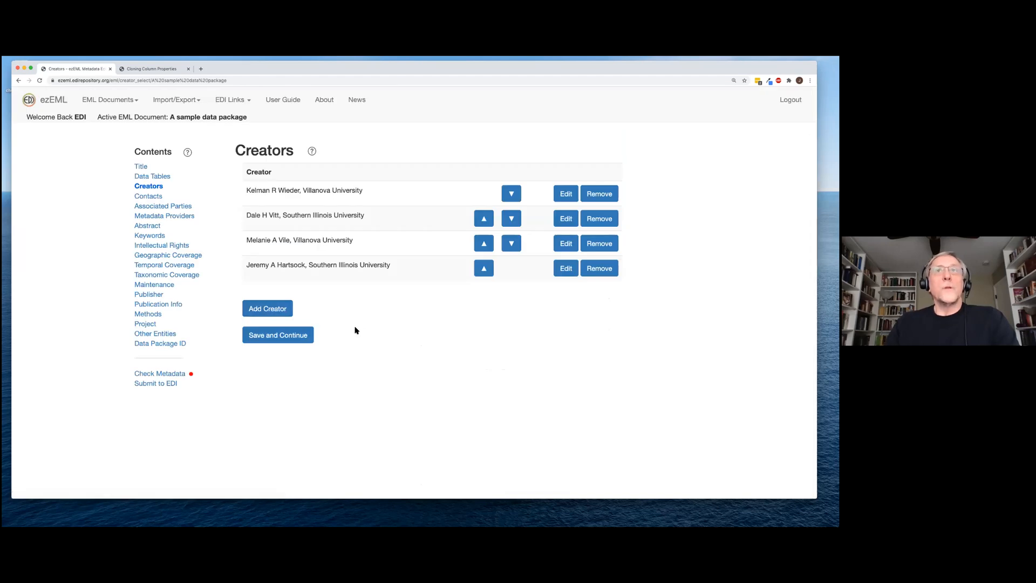
left_click(274, 338)
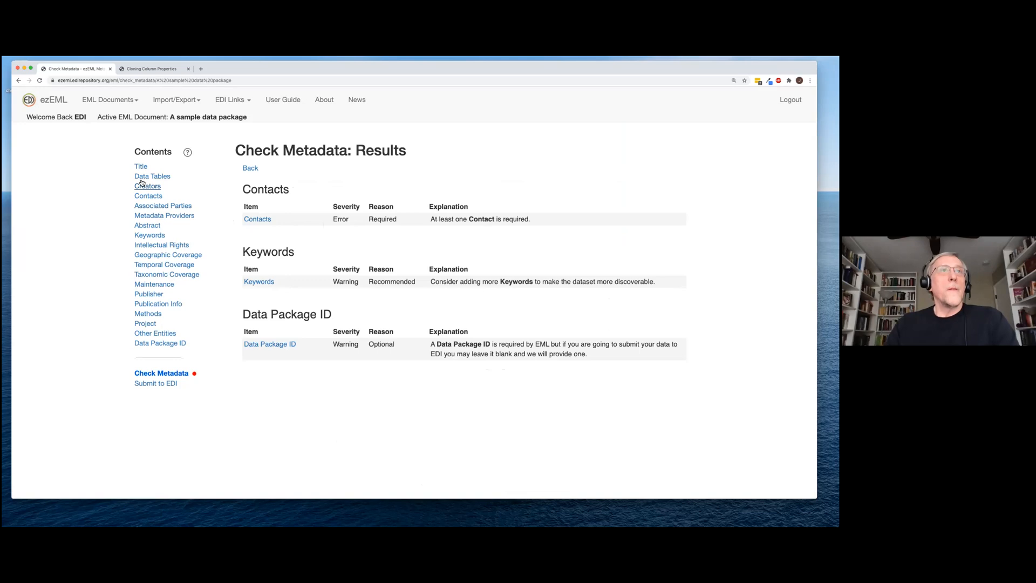
left_click(149, 197)
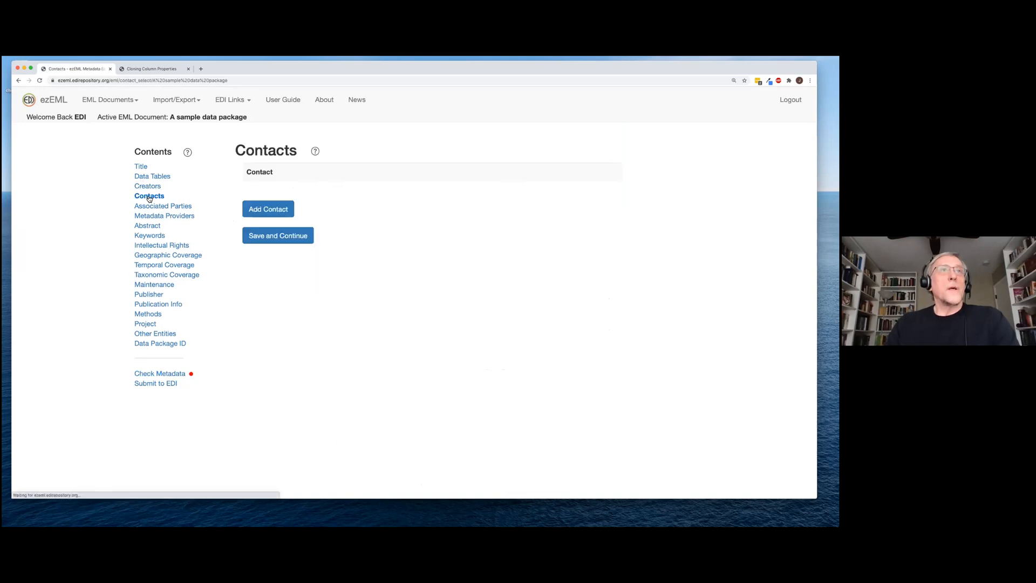
Cancel a blank new contact form, then bring up the Import/Export options
left_click(268, 211)
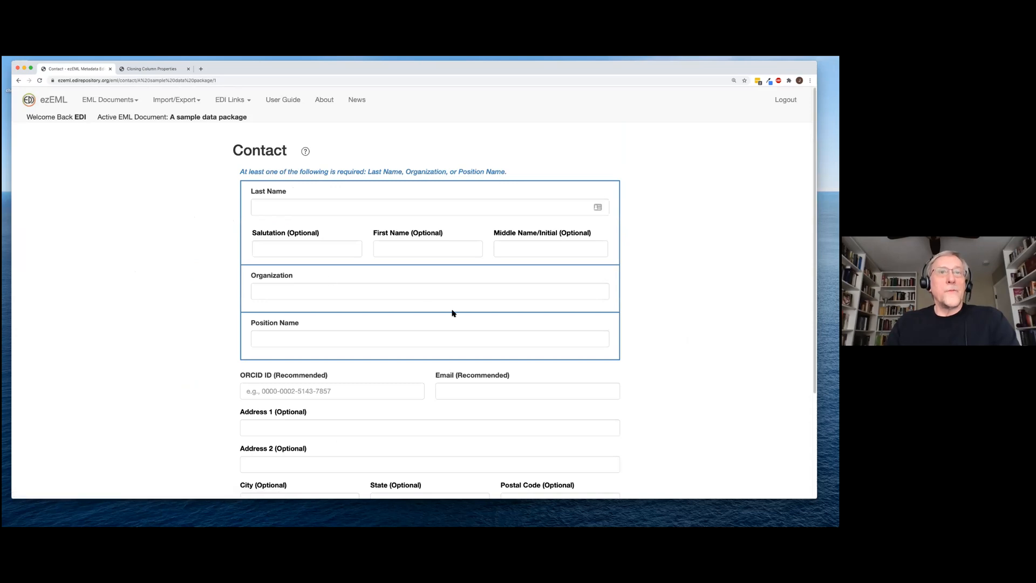
scroll(359, 341, "down", 3)
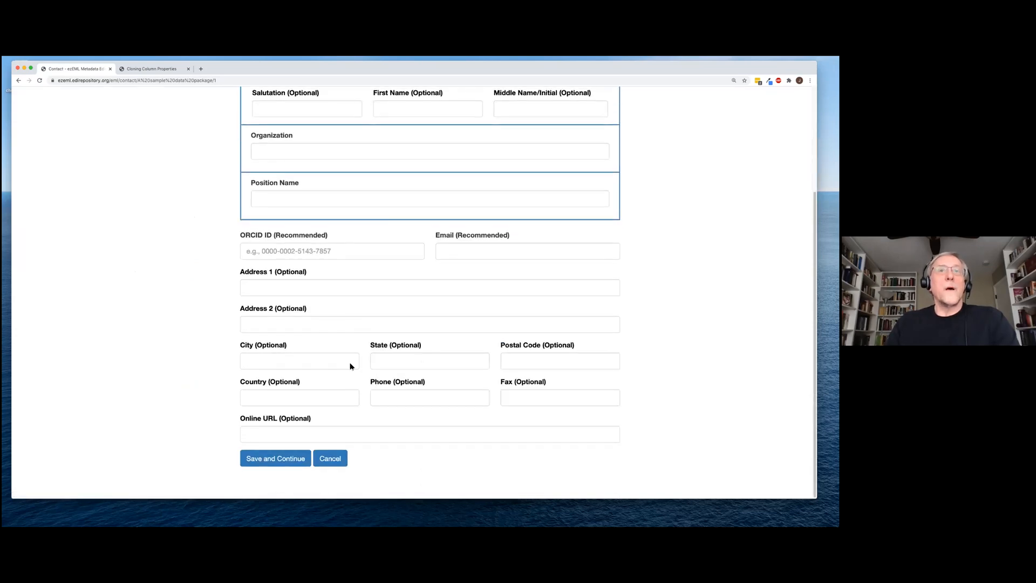
left_click(339, 463)
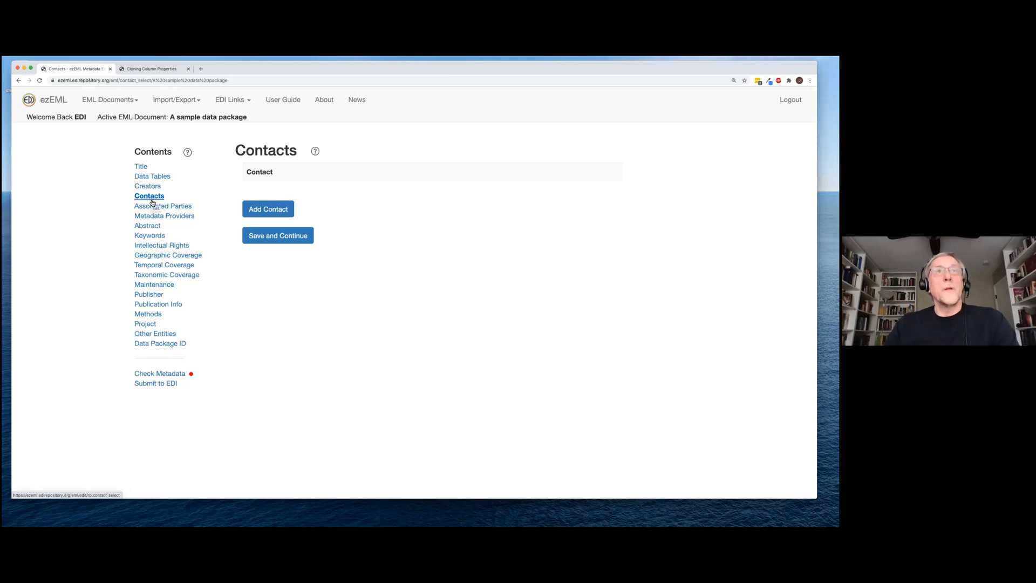
left_click(198, 101)
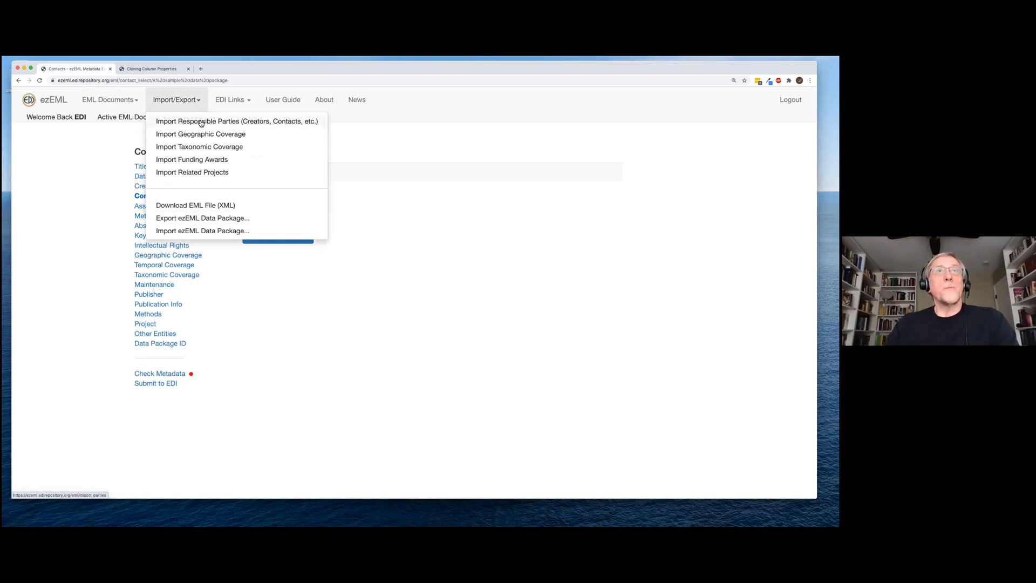
Import the current package's first two creators as Contacts via Import Responsible Parties
left_click(200, 123)
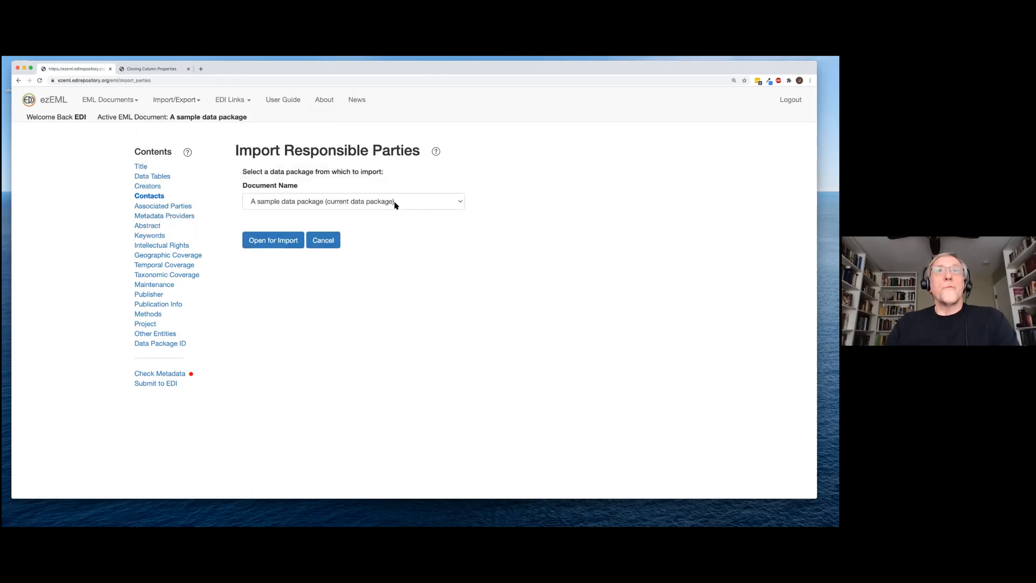
left_click(285, 244)
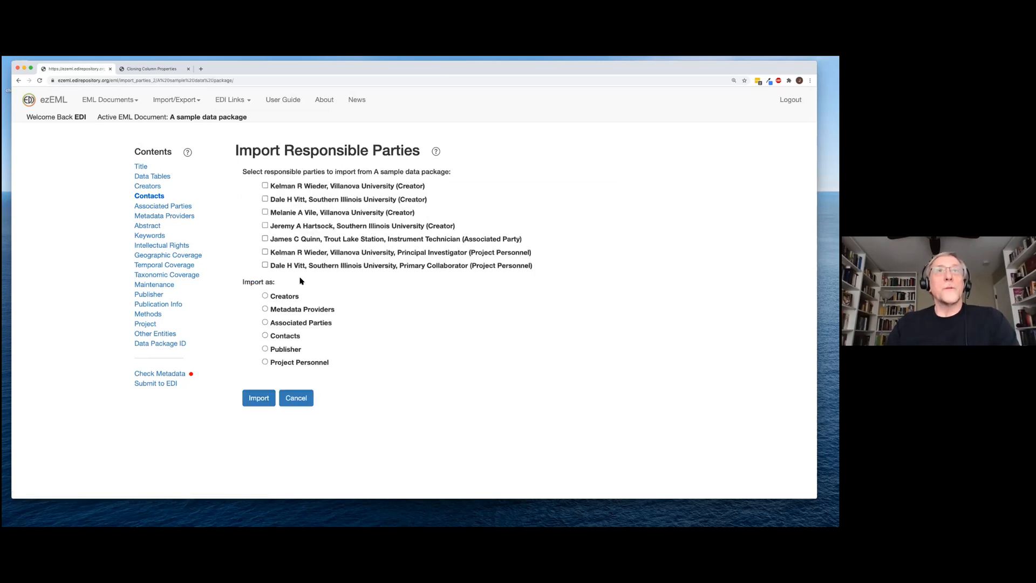
left_click(265, 185)
left_click(266, 200)
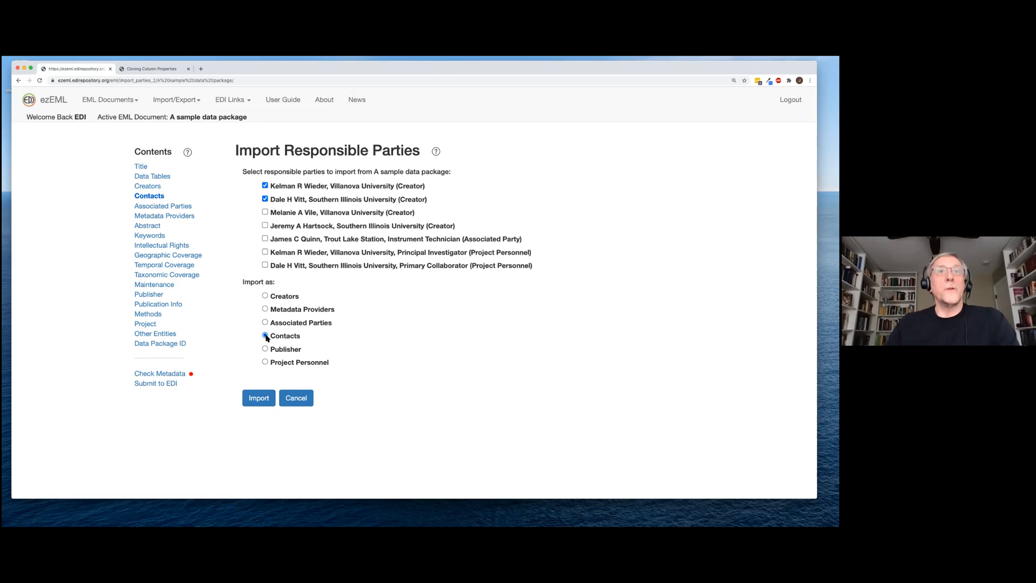
left_click(260, 399)
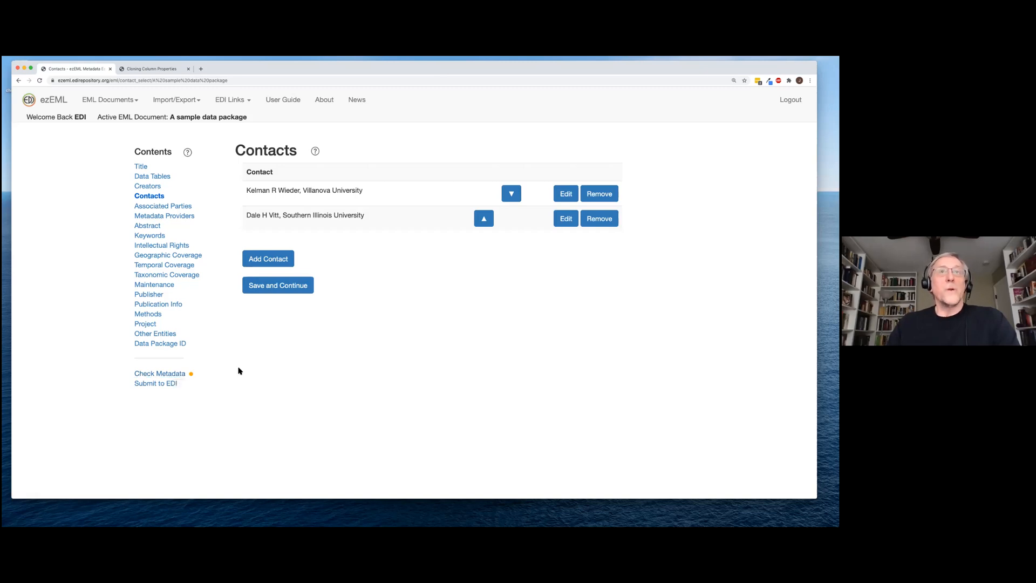
Review the associated party unchanged and save through Metadata Providers and the Abstract
left_click(293, 291)
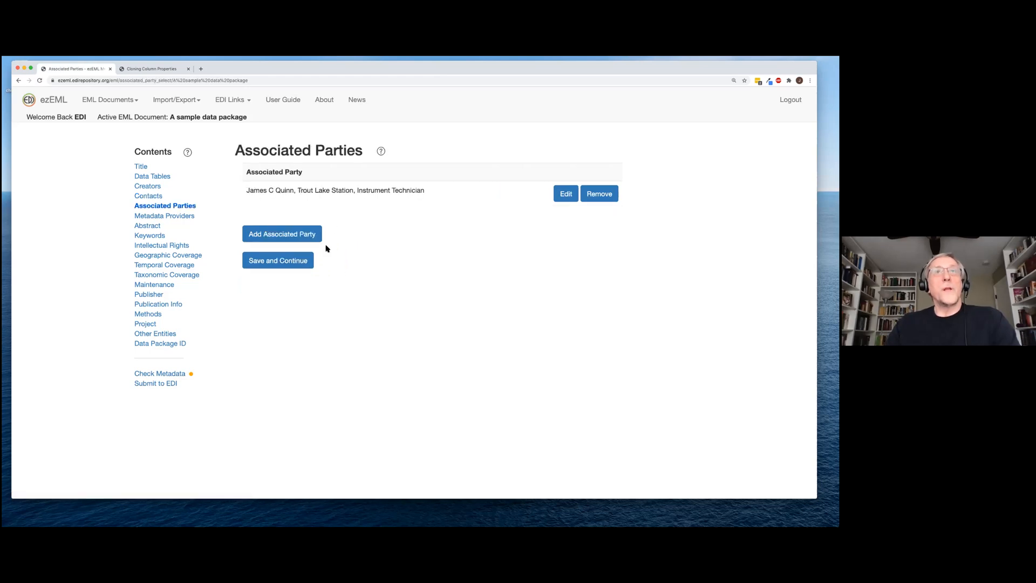
left_click(566, 194)
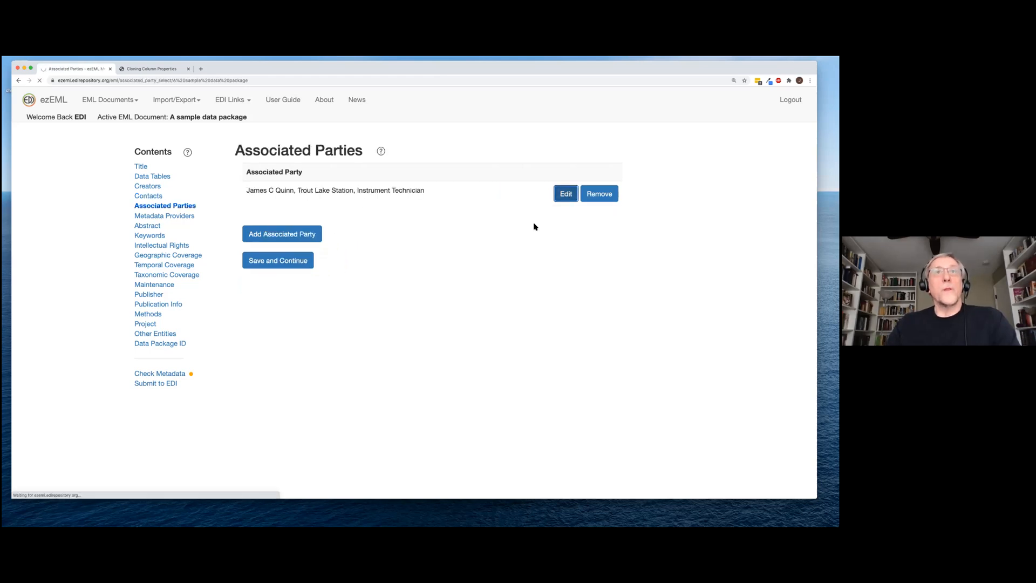
scroll(495, 318, "down", 5)
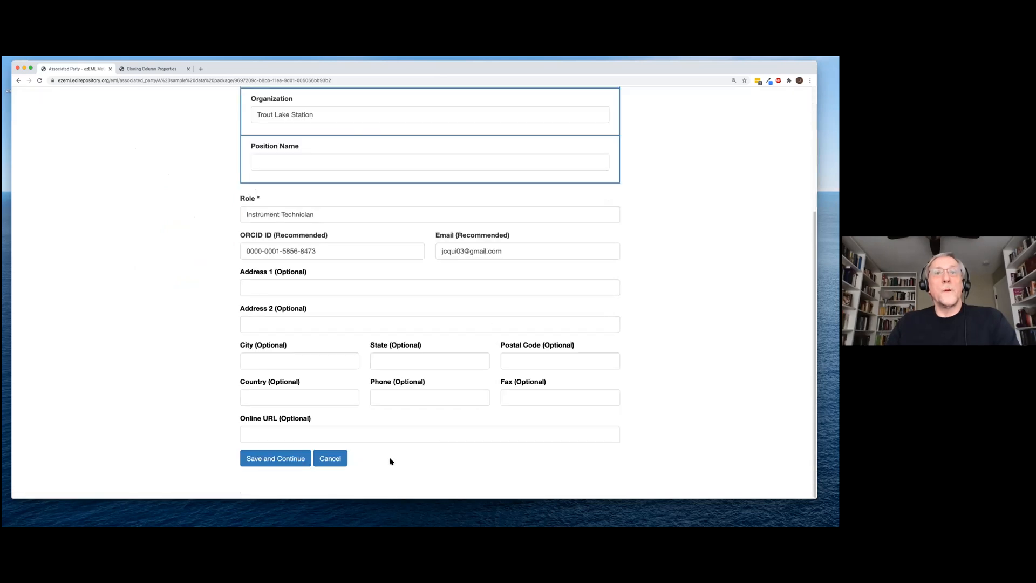
left_click(328, 463)
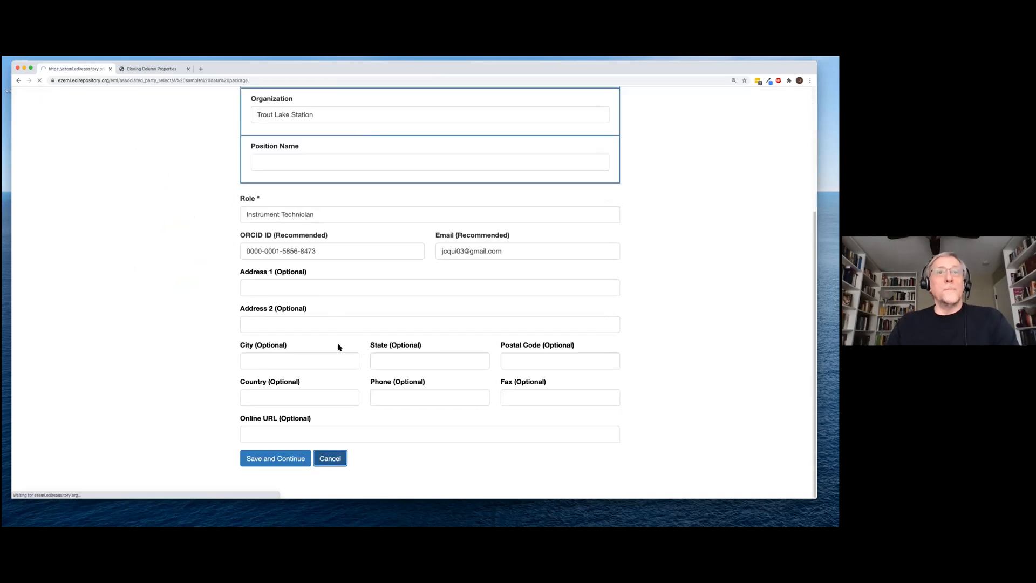
left_click(270, 262)
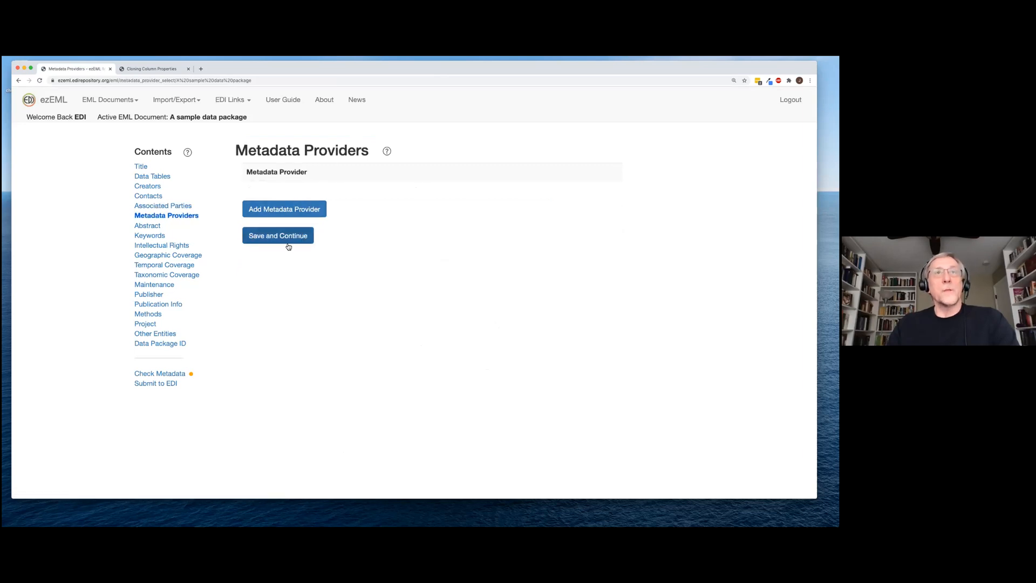
left_click(290, 238)
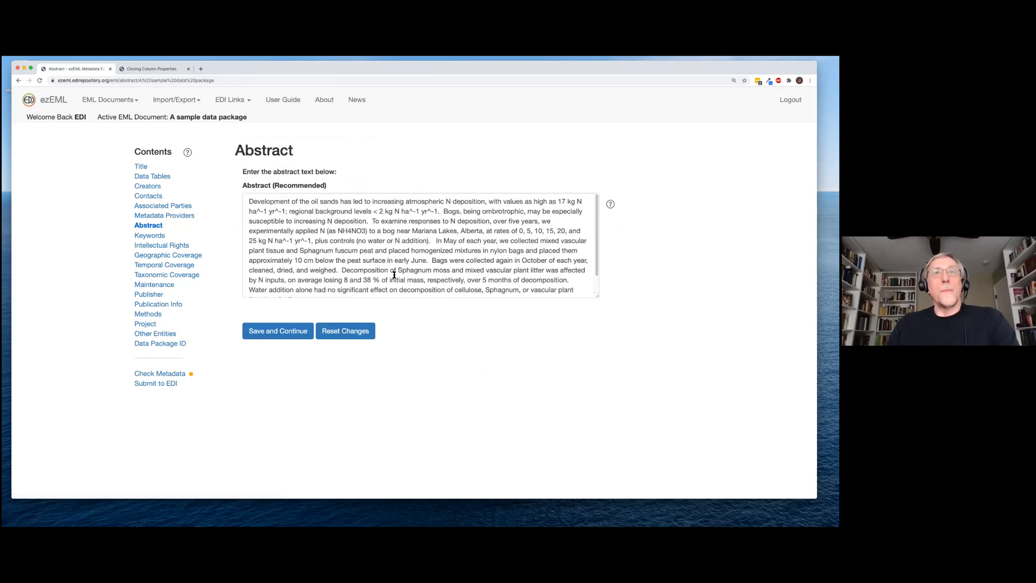
left_click(289, 336)
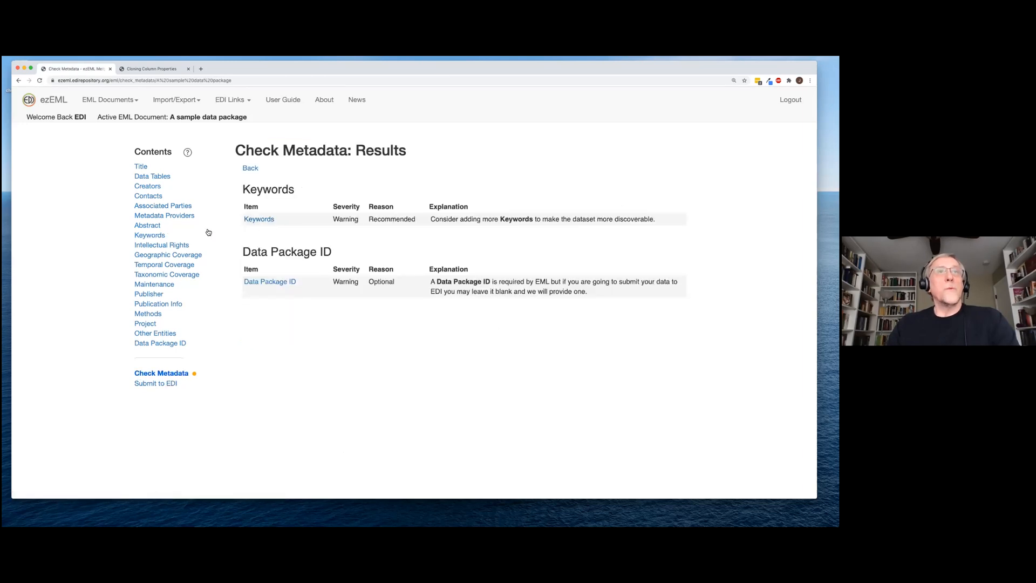
Add the LTER controlled-vocabulary keyword 'air temperature' and save the Keywords section
left_click(253, 222)
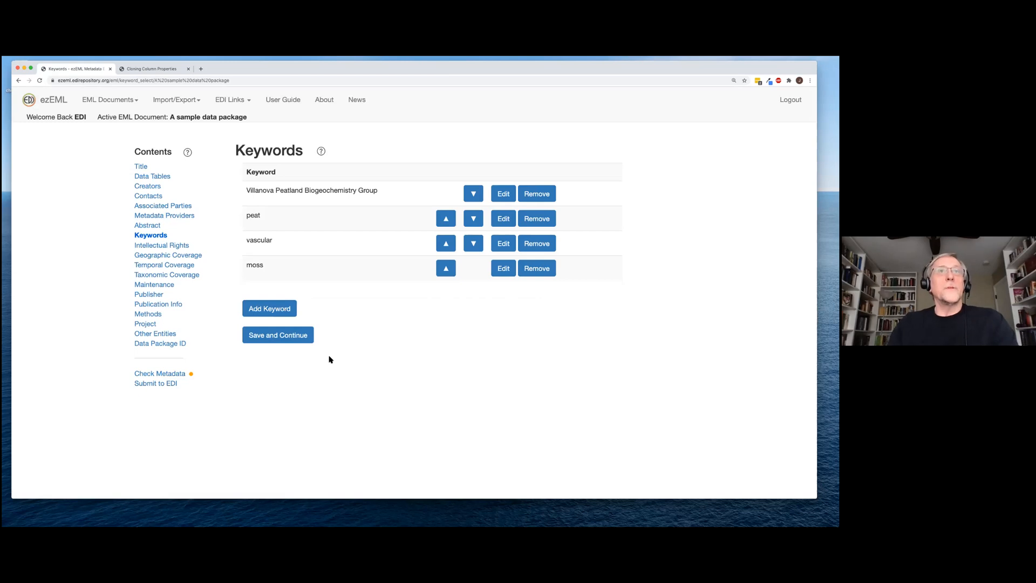
left_click(279, 312)
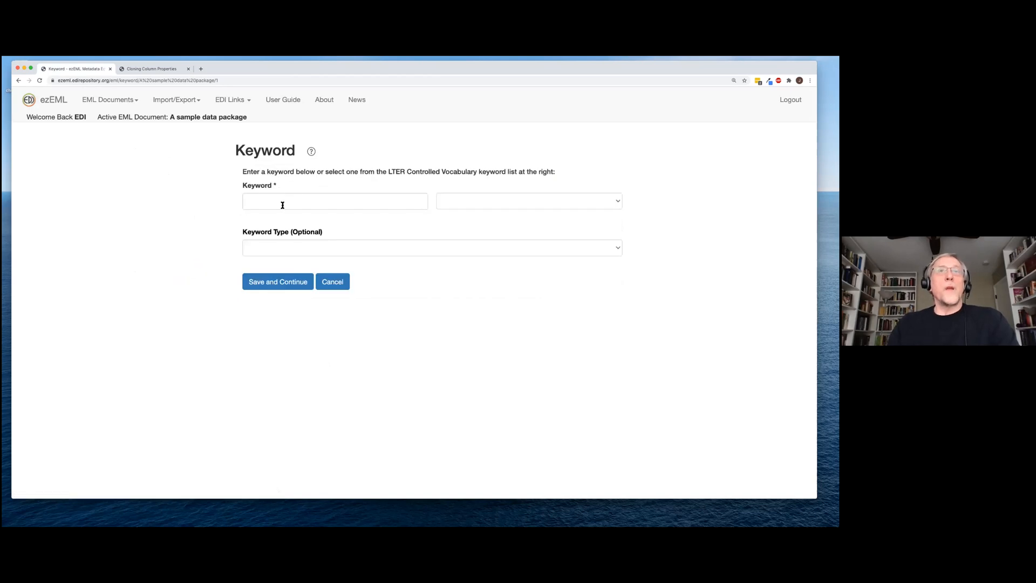
left_click(621, 205)
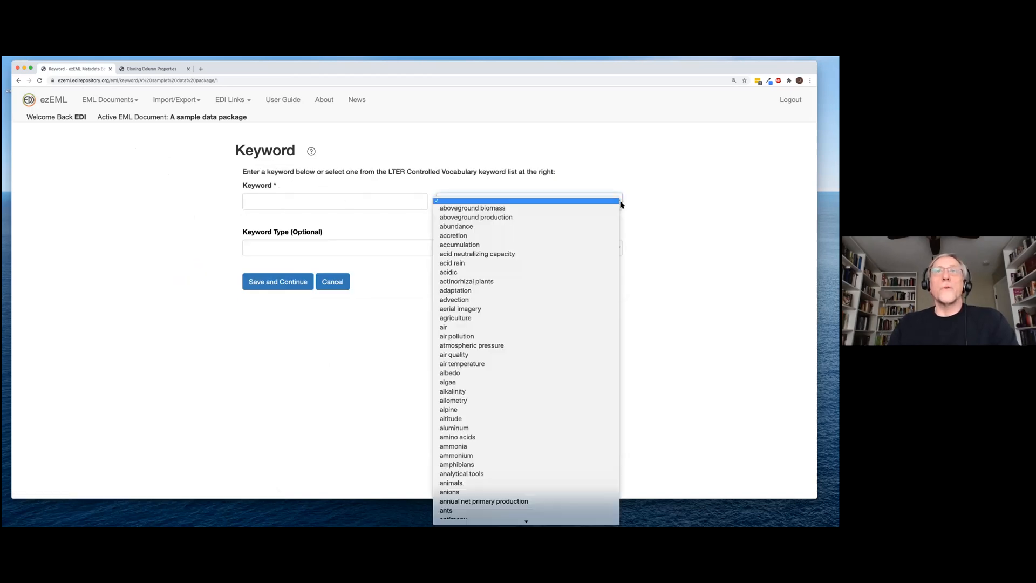
left_click(566, 363)
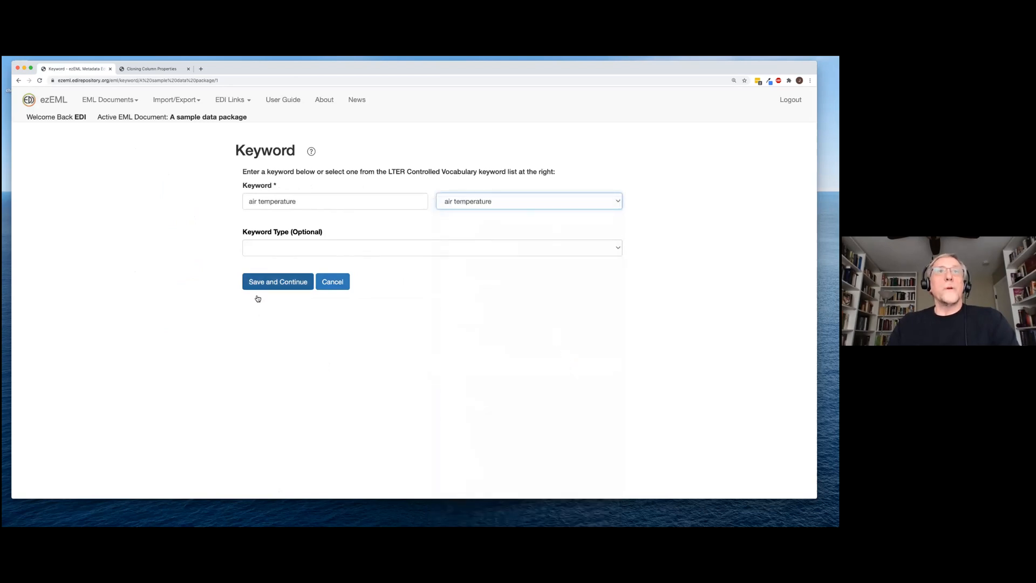
left_click(280, 284)
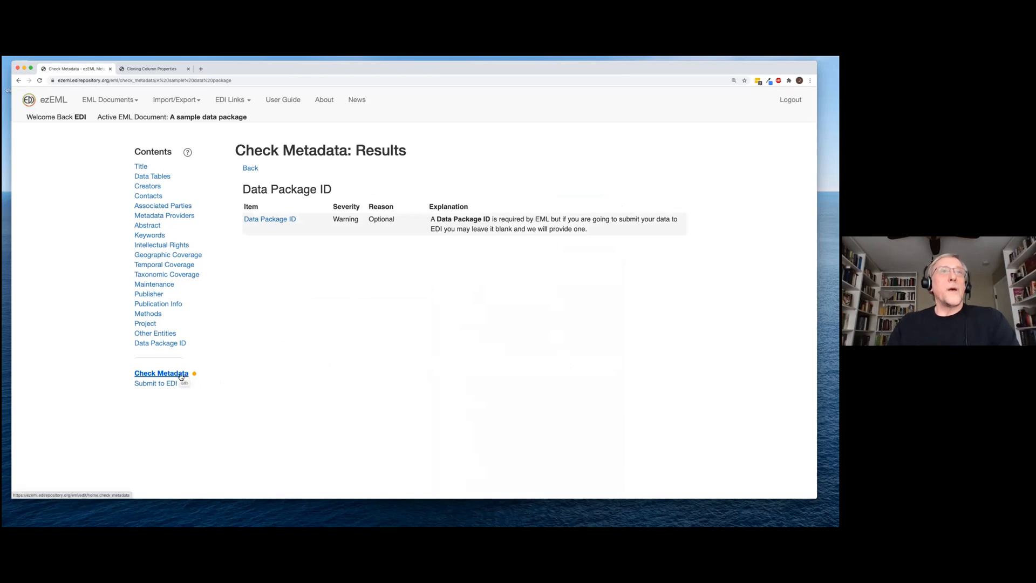
left_click(157, 238)
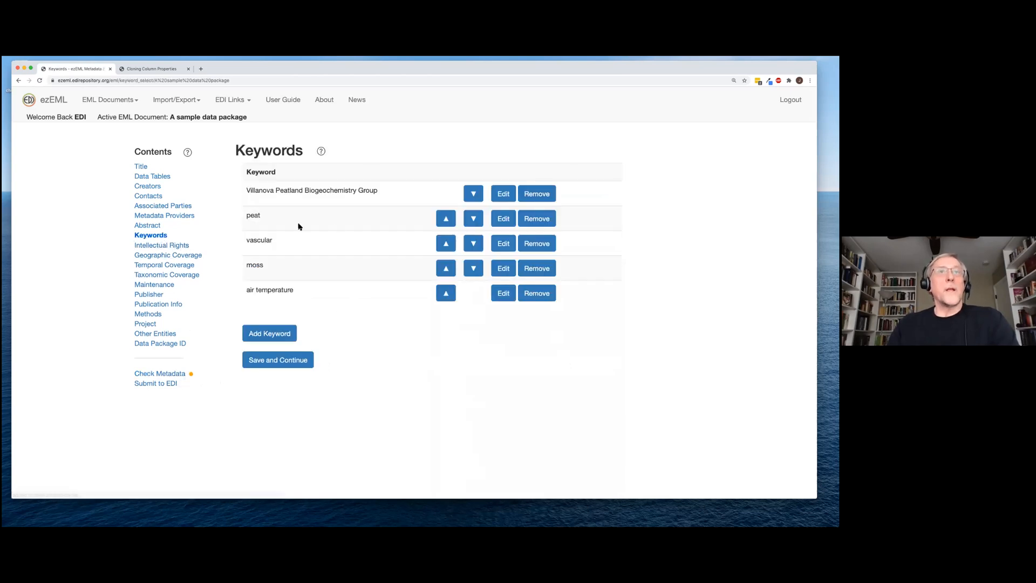
left_click(267, 365)
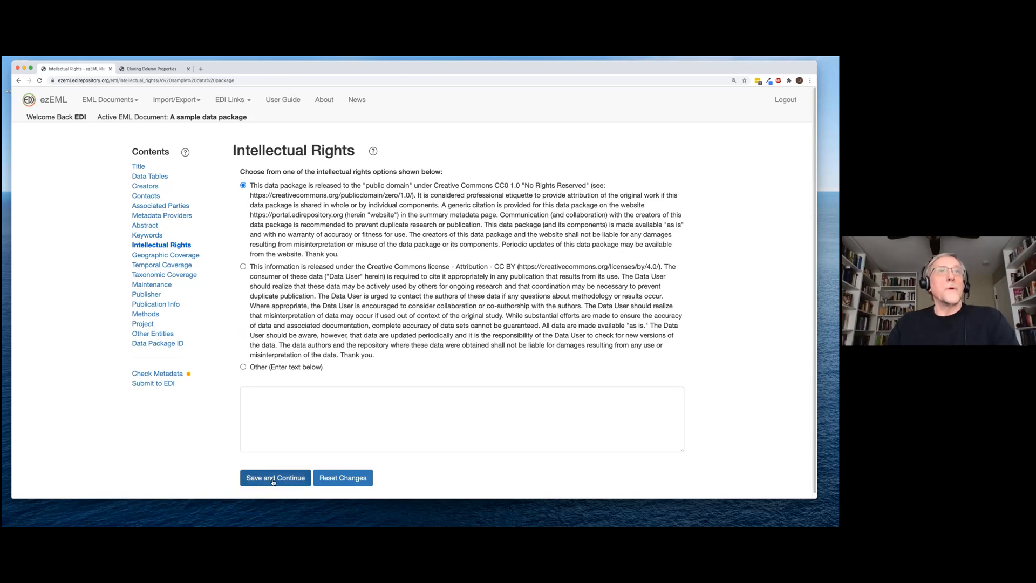
Keep the CC0 licence, then review the Lake Wingra geographic coverage and its help unchanged
left_click(302, 482)
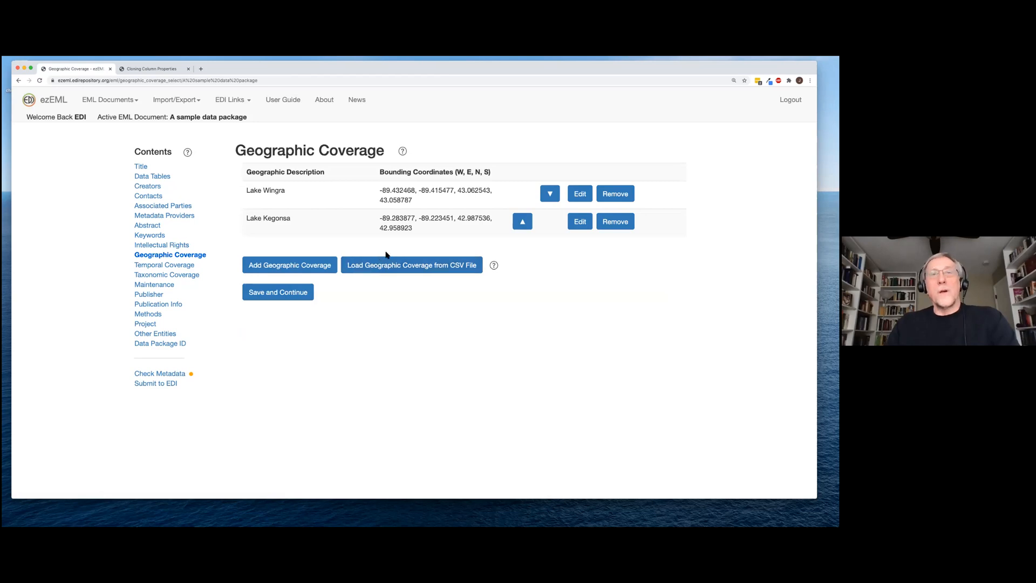
left_click(579, 195)
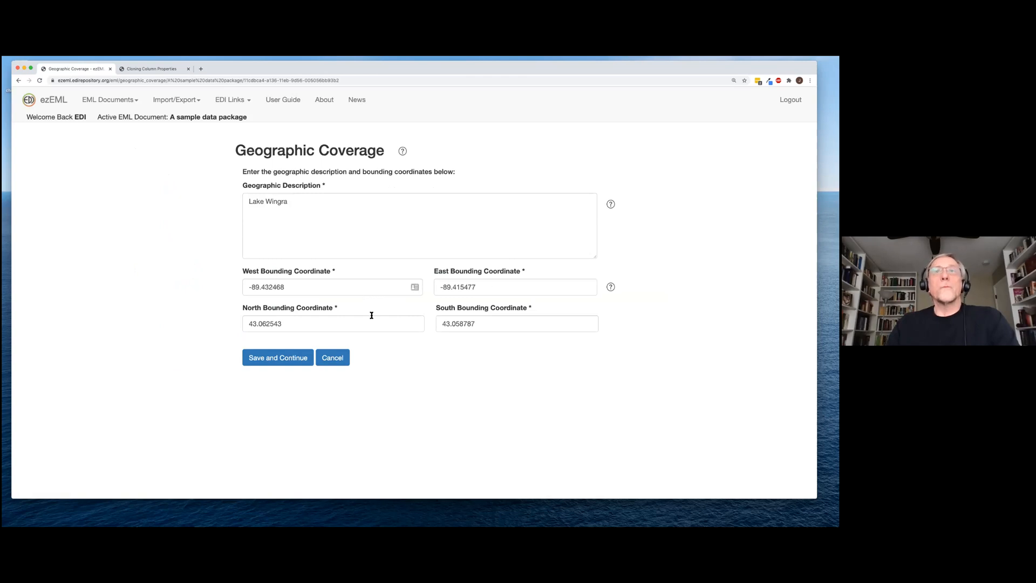
left_click(336, 365)
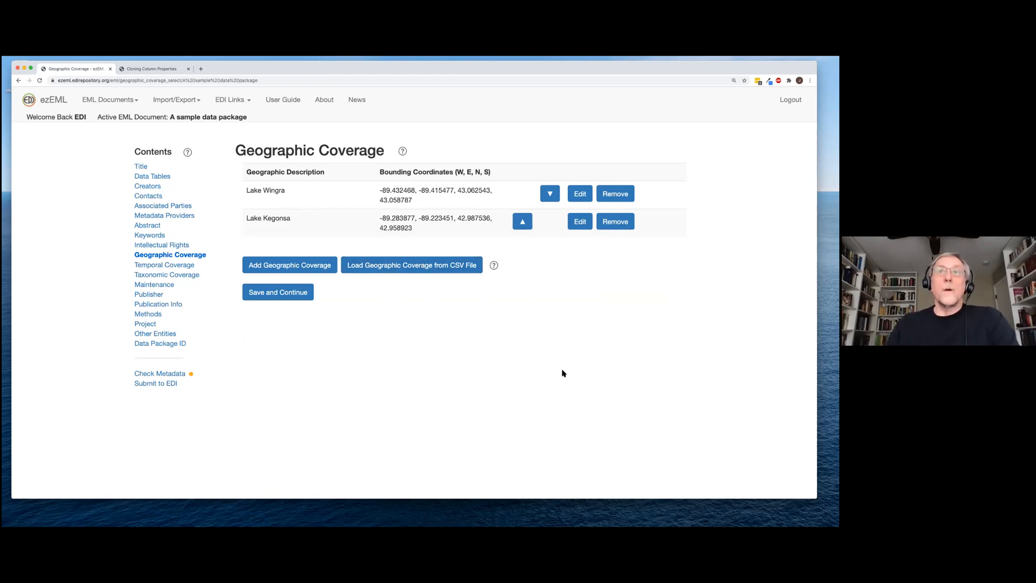
left_click(494, 265)
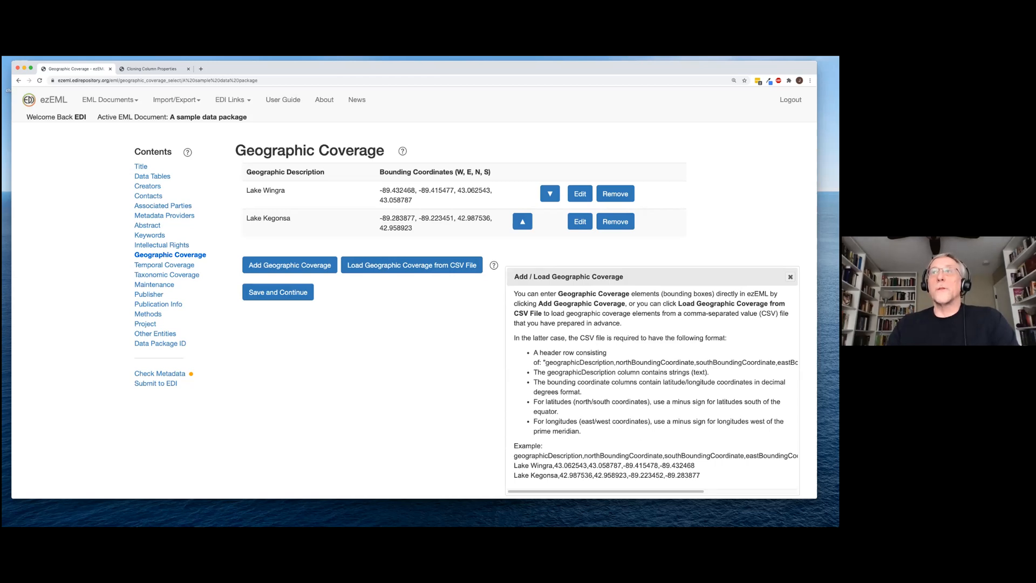
left_click(790, 277)
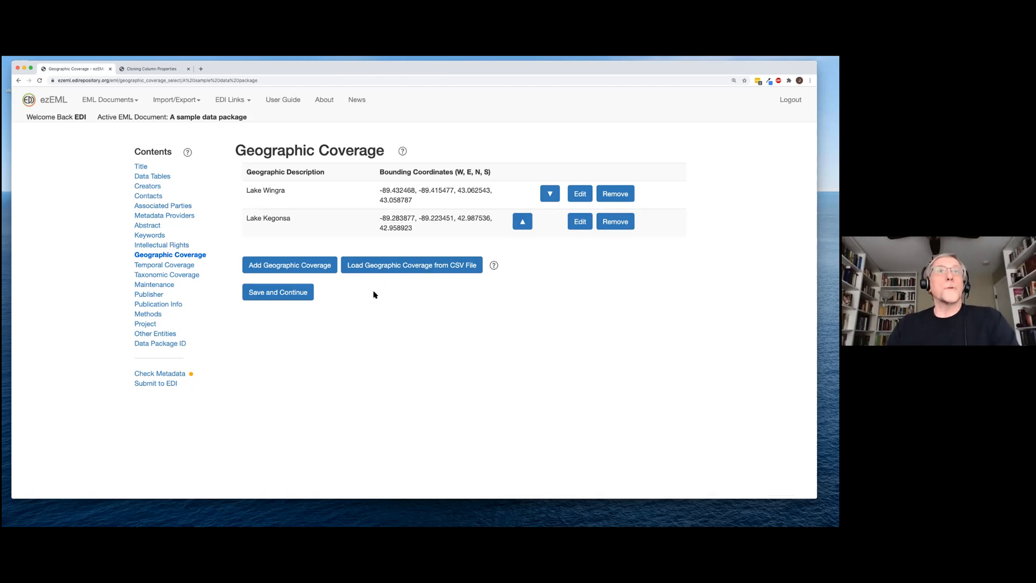
left_click(269, 297)
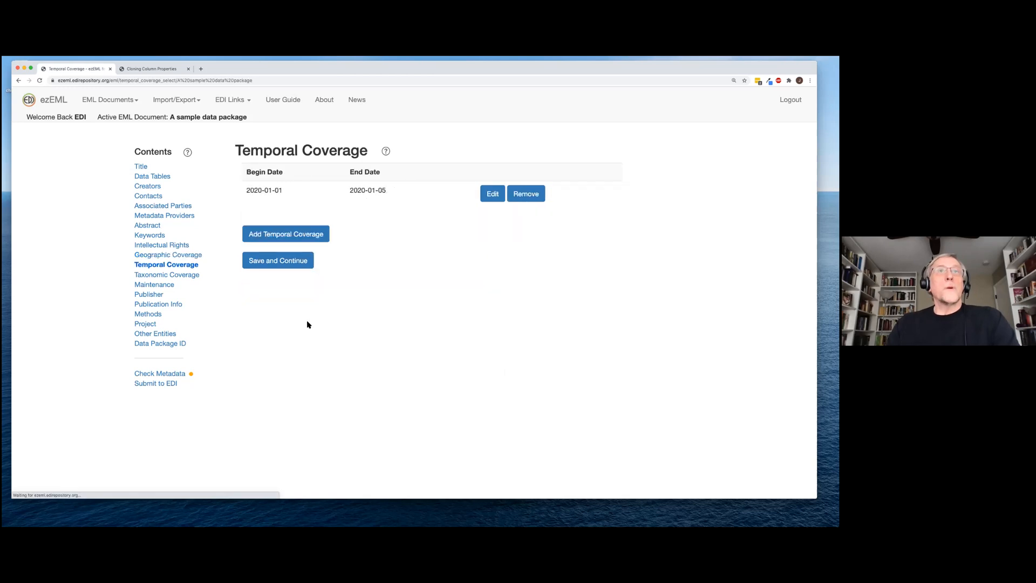
Review the 2020-01-01 to 2020-01-05 temporal coverage unchanged and save it
left_click(489, 194)
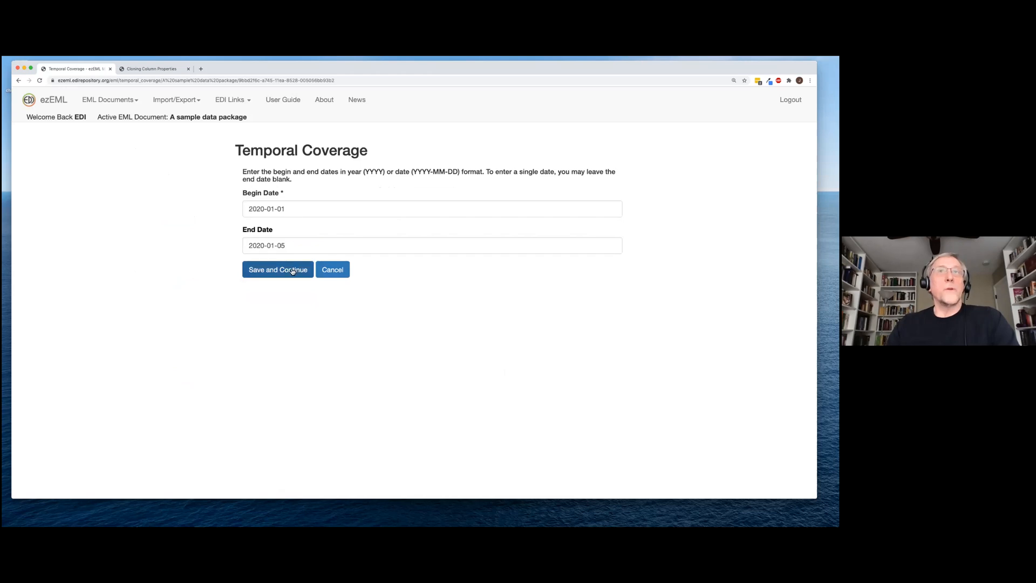
left_click(334, 270)
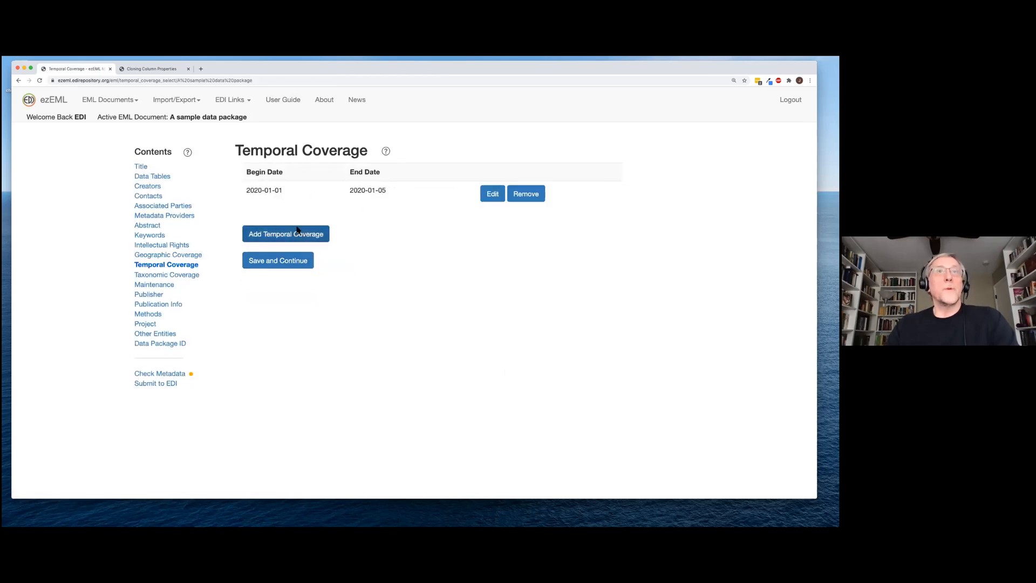
left_click(288, 263)
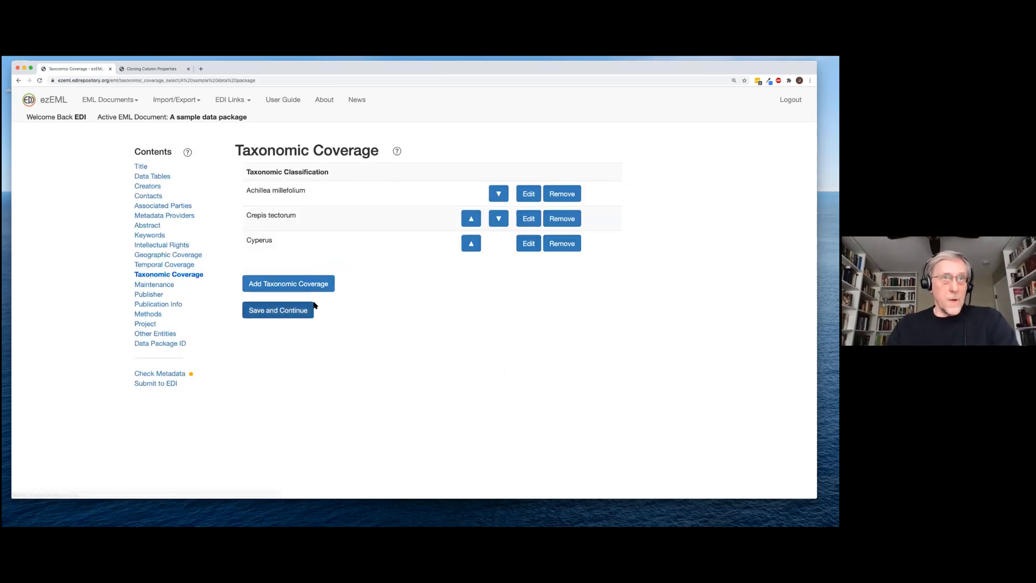
Add a taxon Mus musculus with NCBI as authority and fill its full hierarchy
left_click(286, 286)
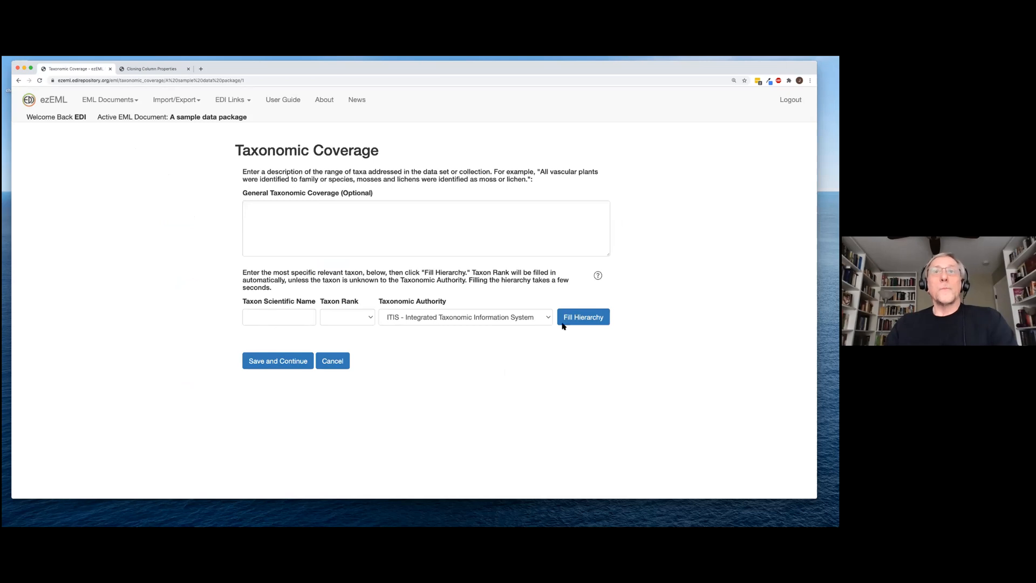
left_click(299, 317)
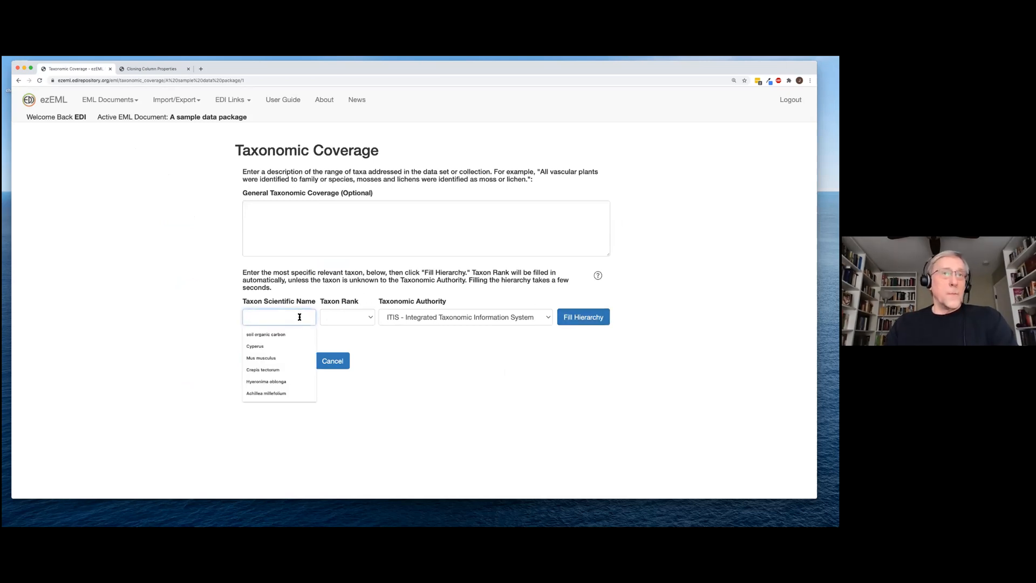
left_click(278, 359)
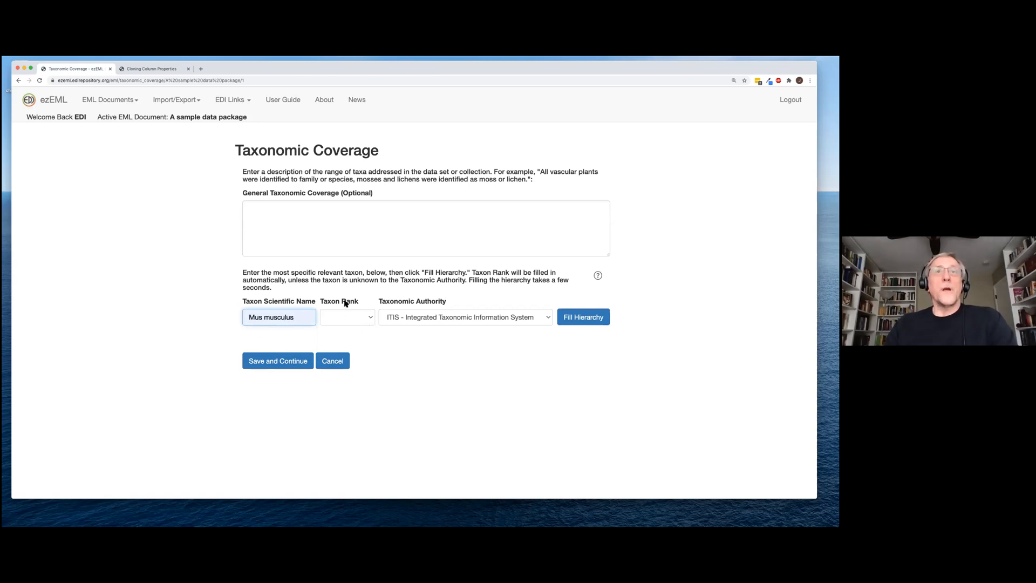
left_click(549, 319)
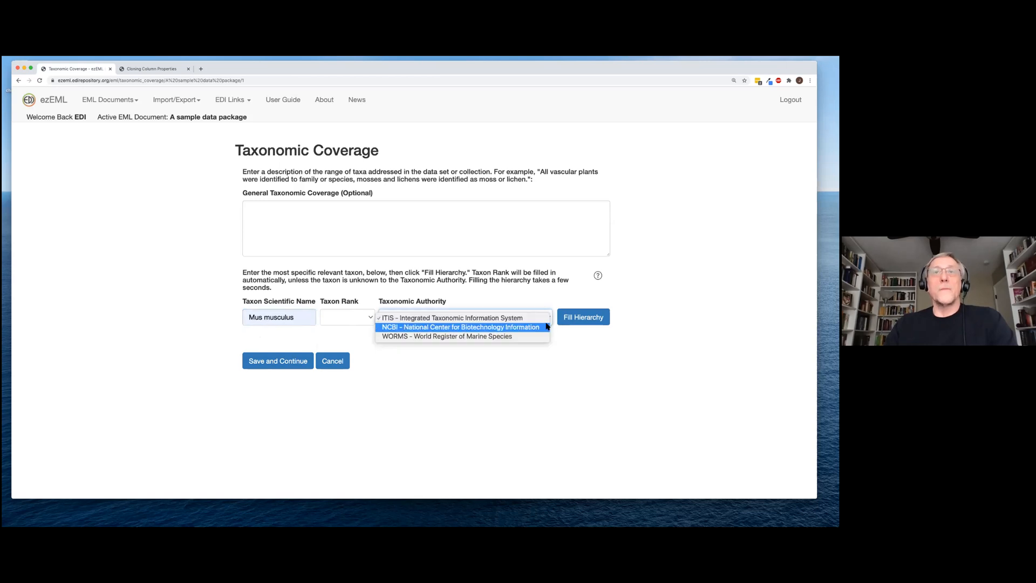
left_click(545, 327)
left_click(592, 317)
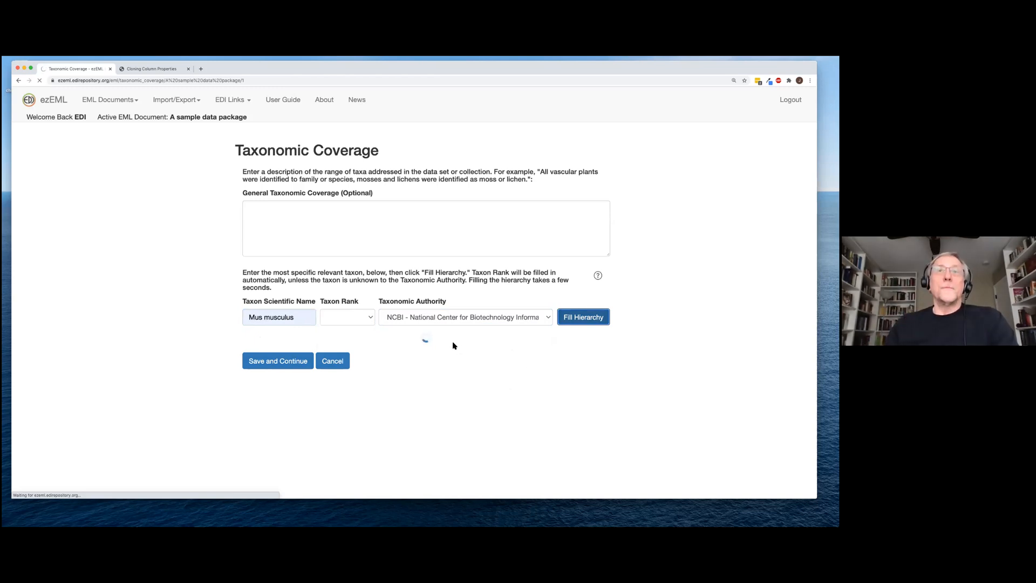
Check the NCBI external link for the Mus musculus species, then save the entry
scroll(419, 351, "down", 3)
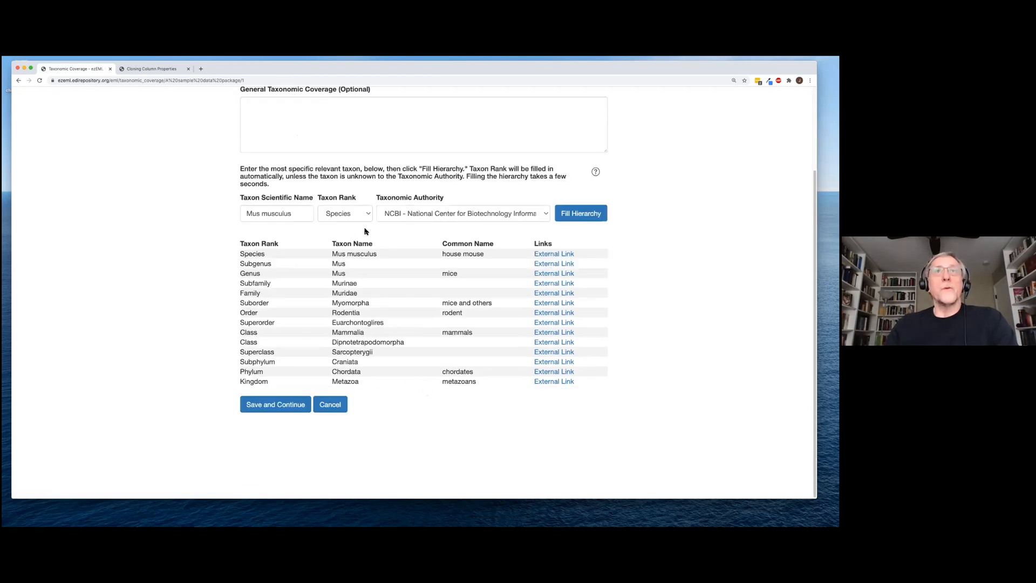
left_click(551, 255)
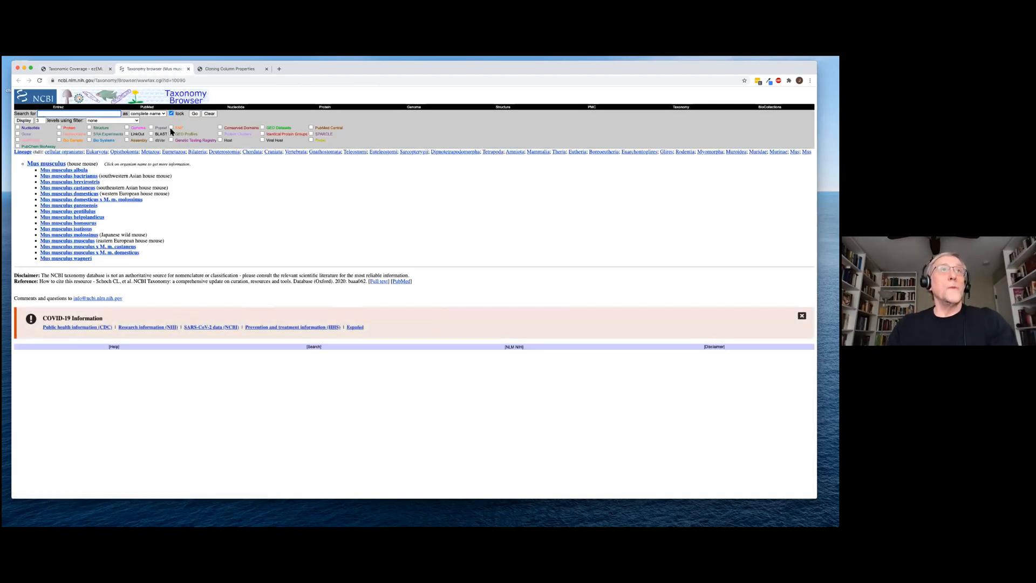
left_click(188, 69)
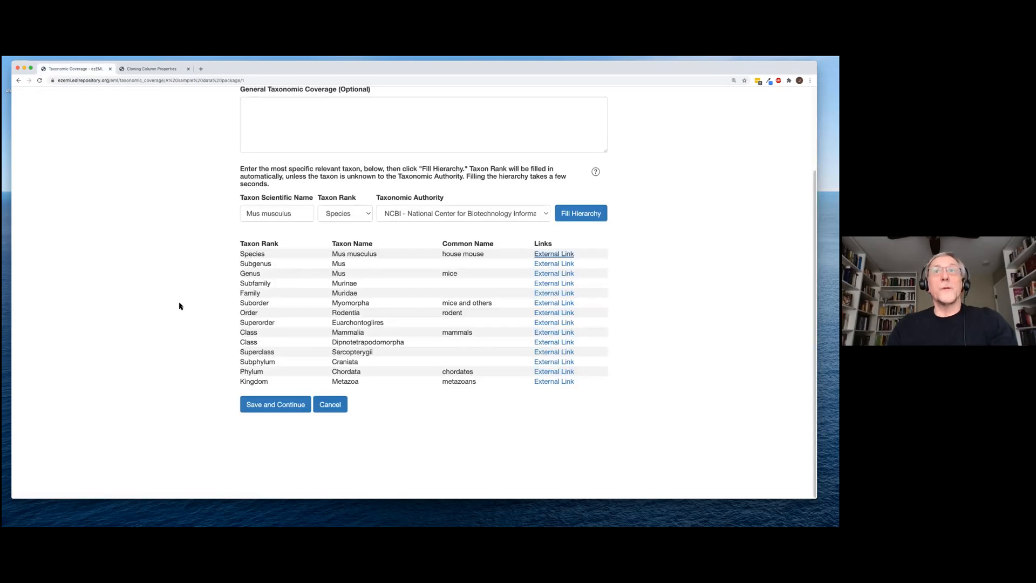
left_click(294, 406)
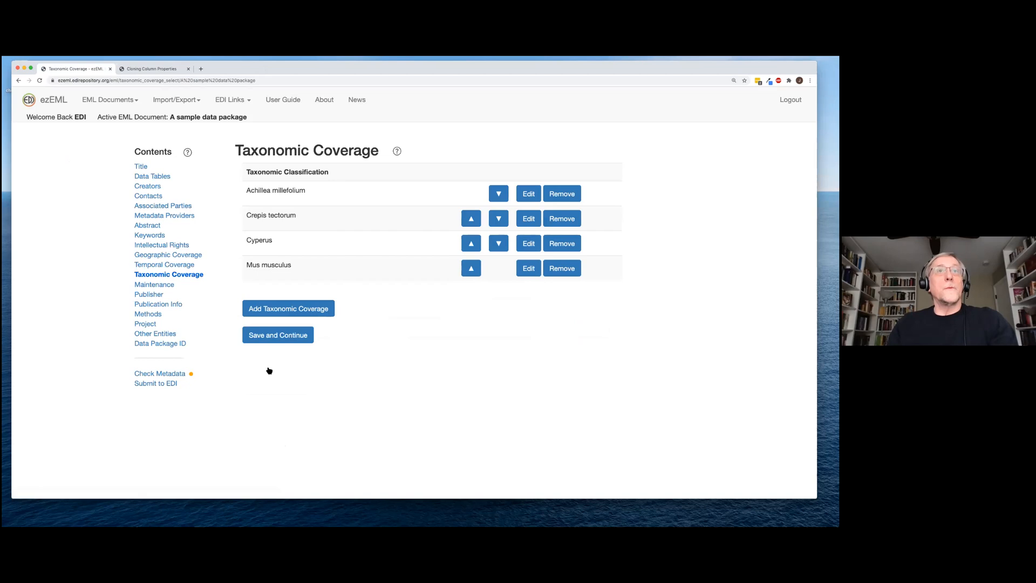
Save taxonomic coverage and keep the Maintenance update frequency as annually
left_click(274, 335)
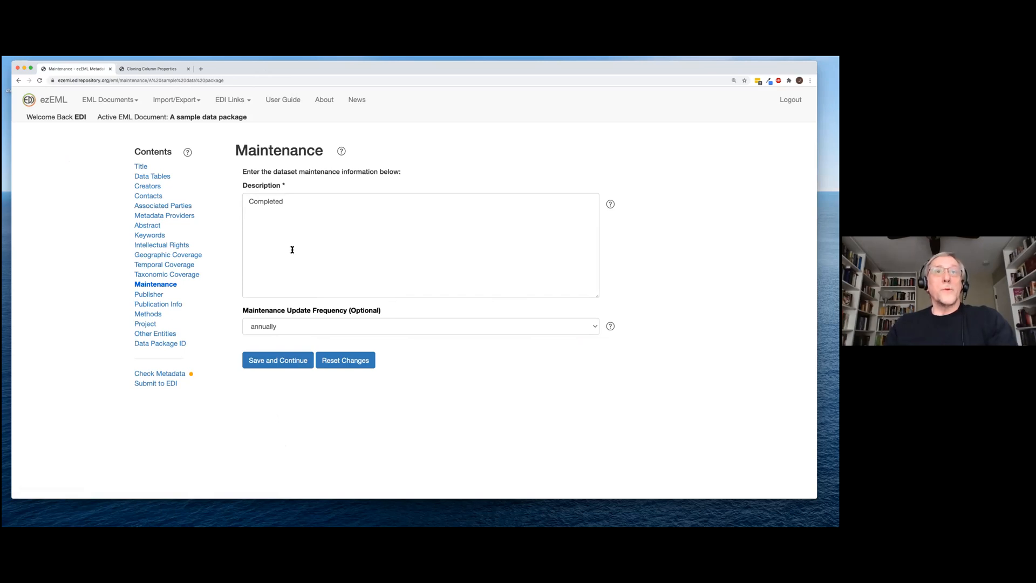
left_click(594, 327)
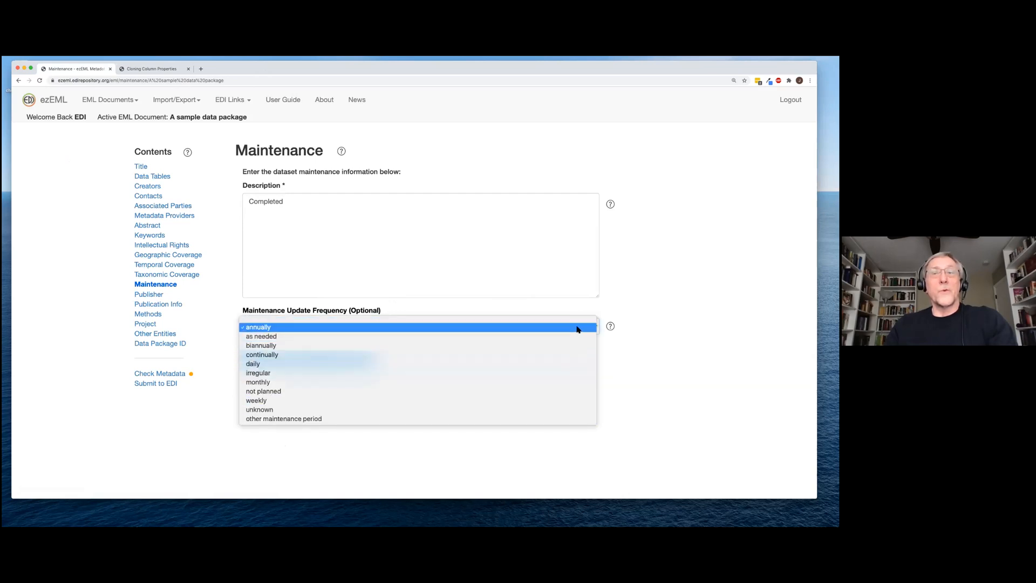
left_click(577, 328)
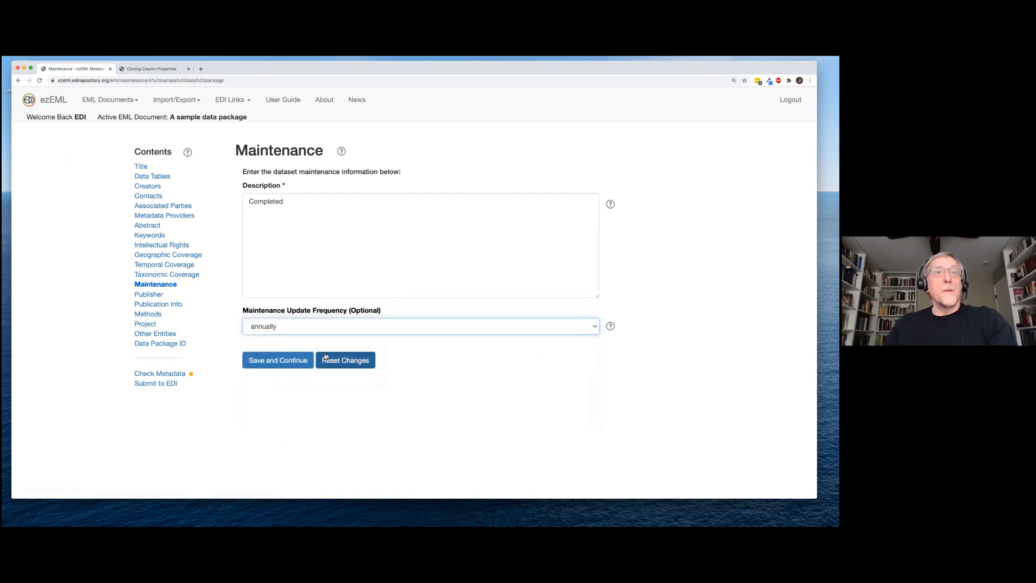
left_click(291, 363)
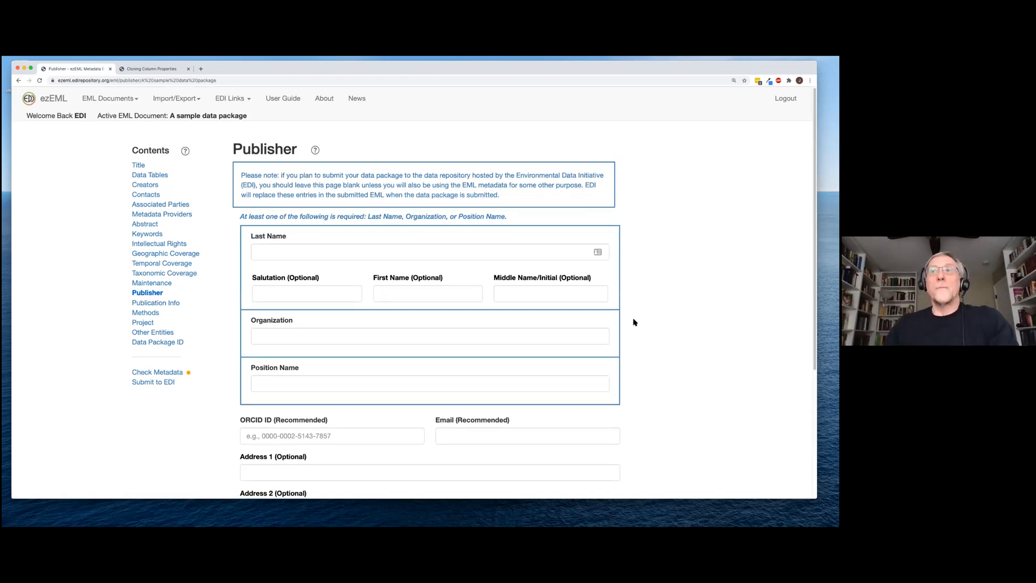
Leave Publisher and Publication Info blank and continue to Method Steps
scroll(632, 320, "down", 1)
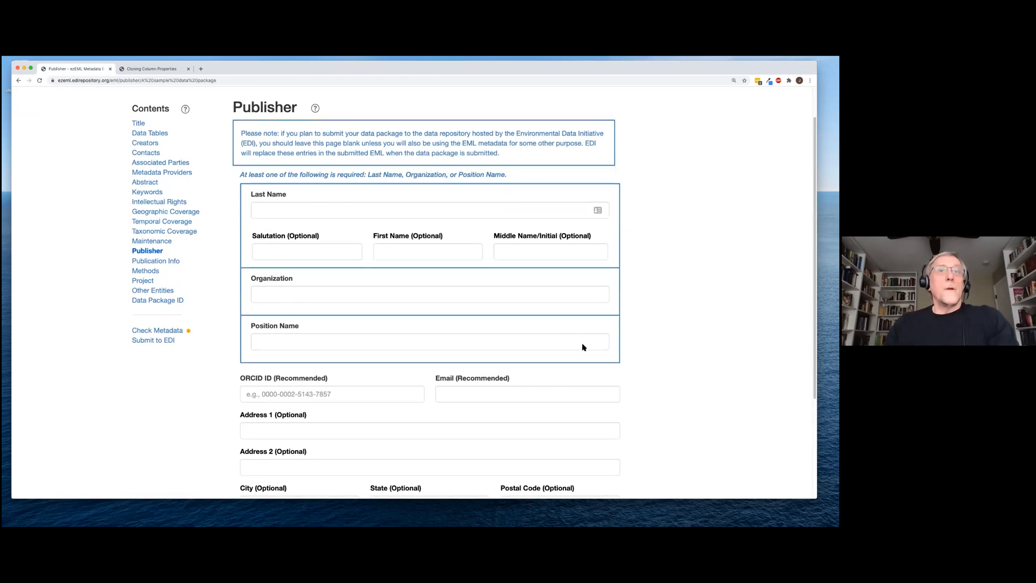
scroll(585, 347, "down", 3)
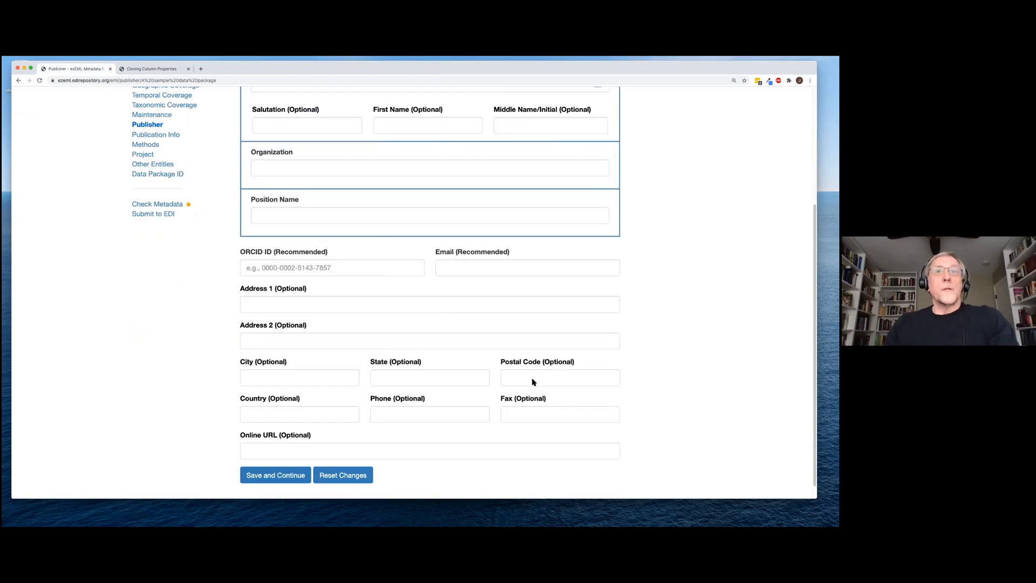
left_click(289, 477)
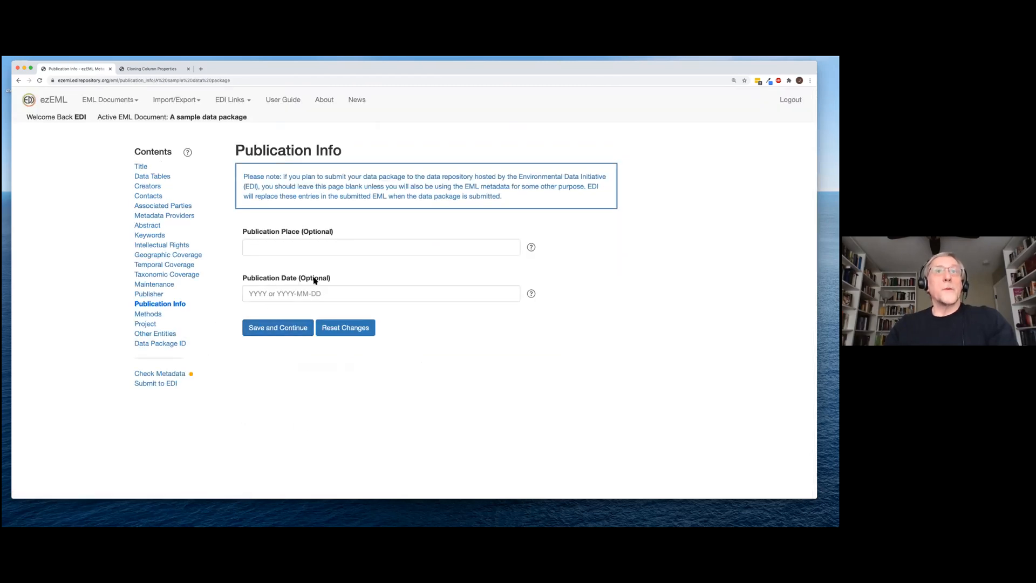
left_click(296, 331)
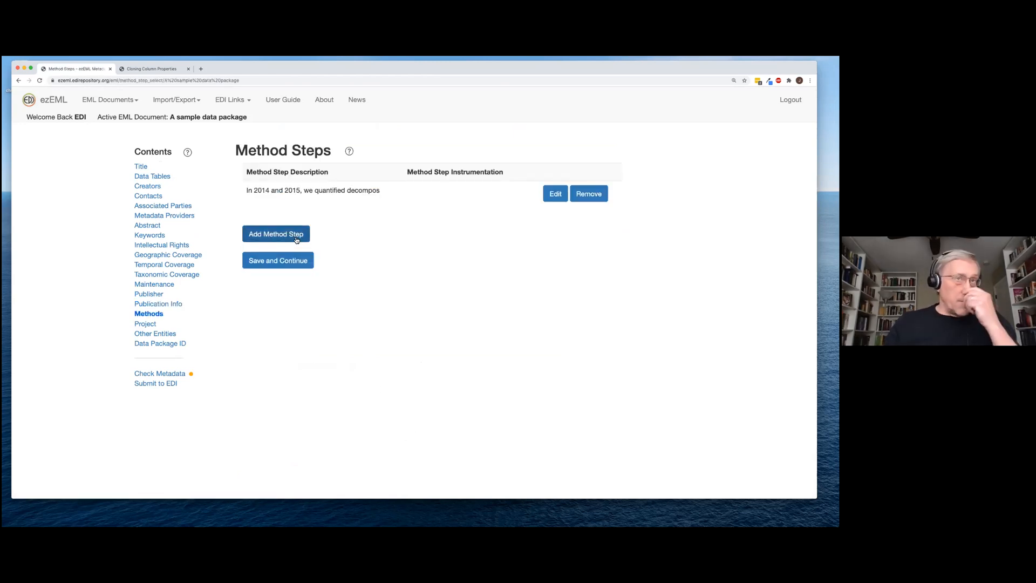
Review the existing method step and its field help, discard edits, and continue to Project
left_click(295, 237)
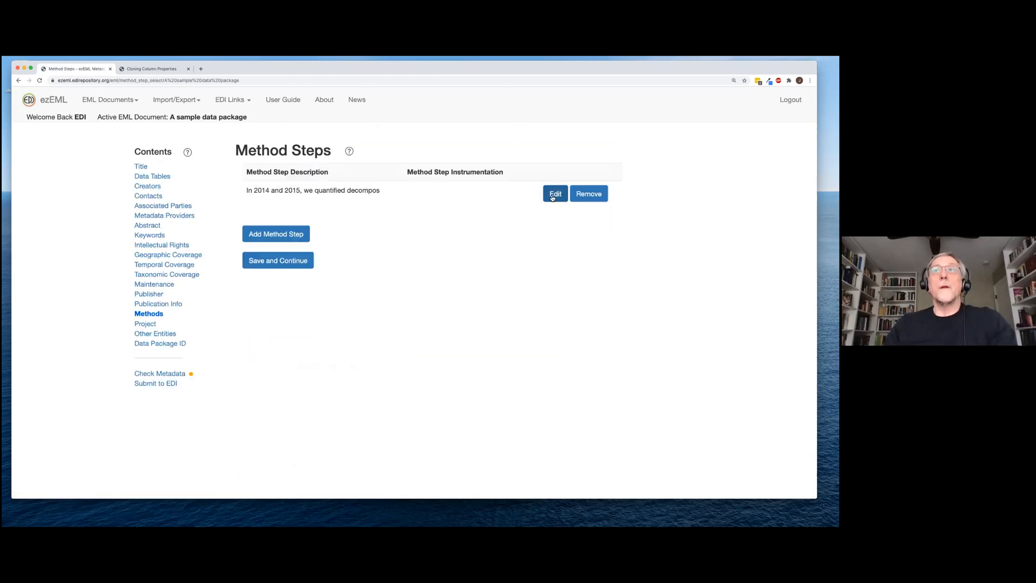
left_click(553, 197)
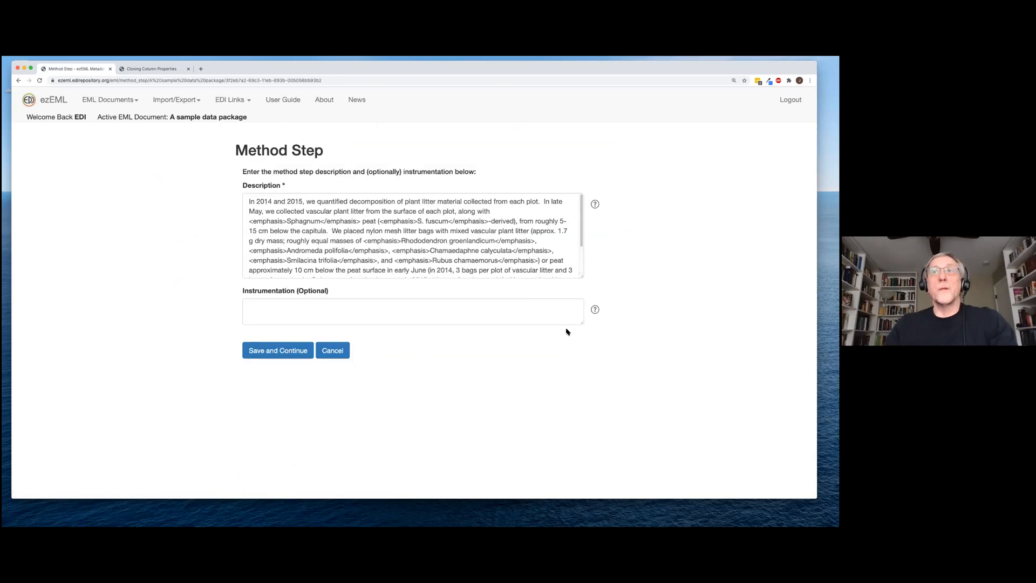
left_click(598, 206)
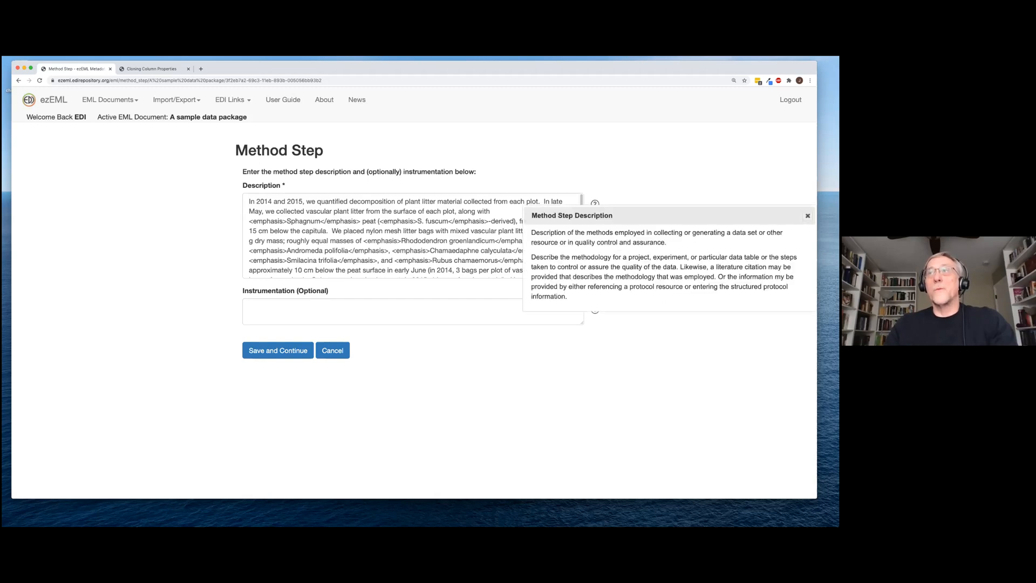
key("Escape")
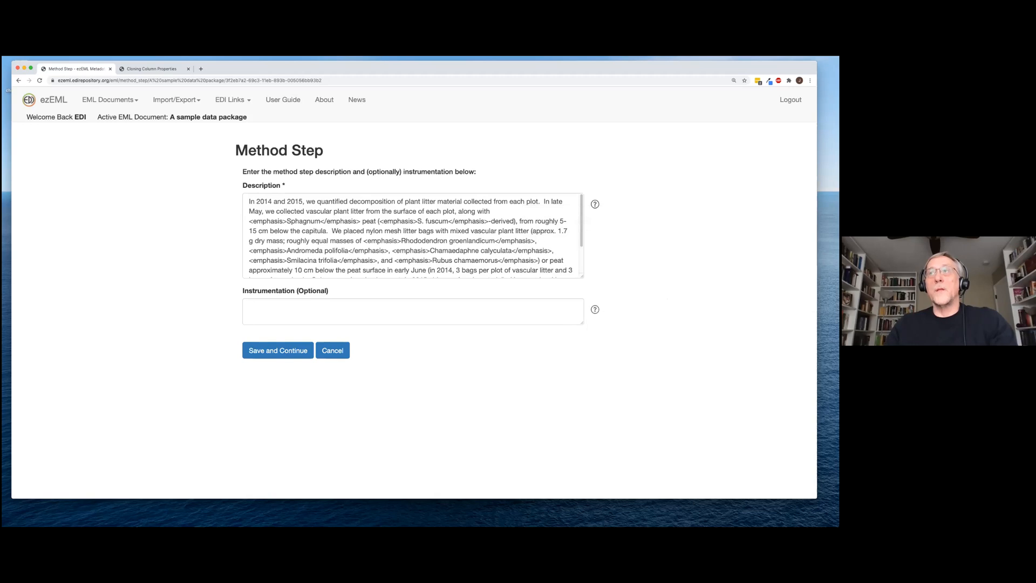
left_click(595, 309)
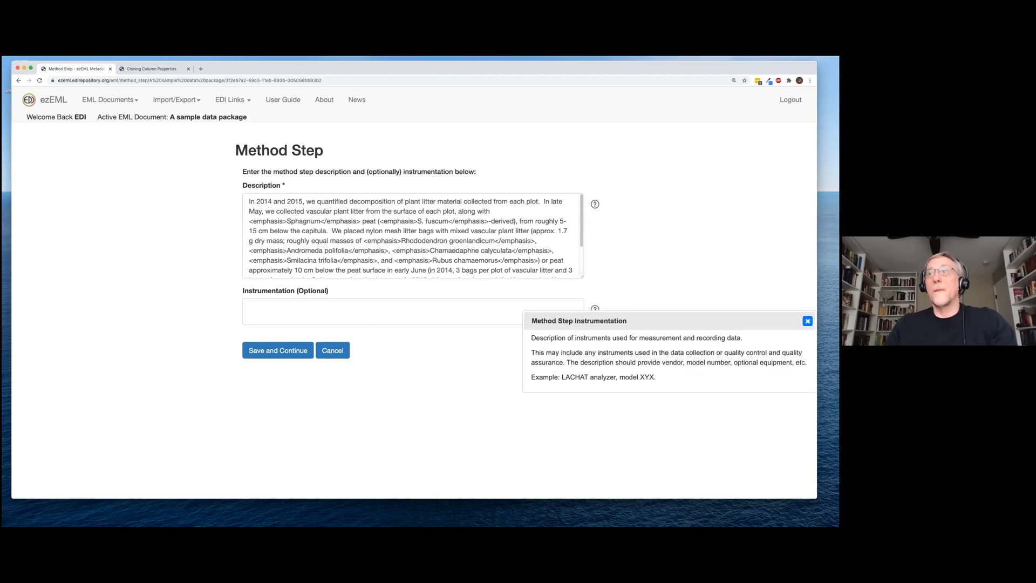
left_click(808, 321)
left_click(324, 353)
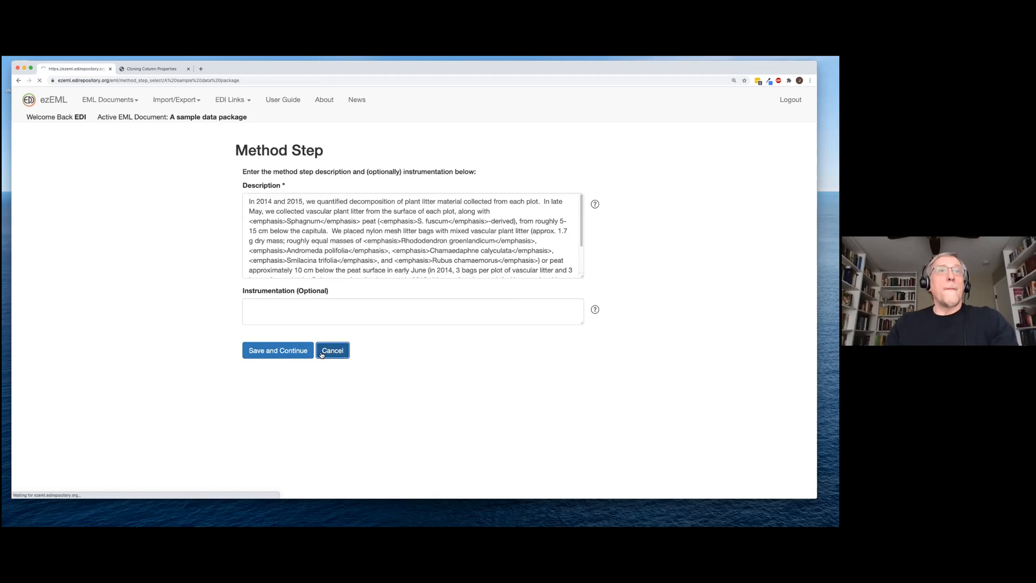
left_click(282, 263)
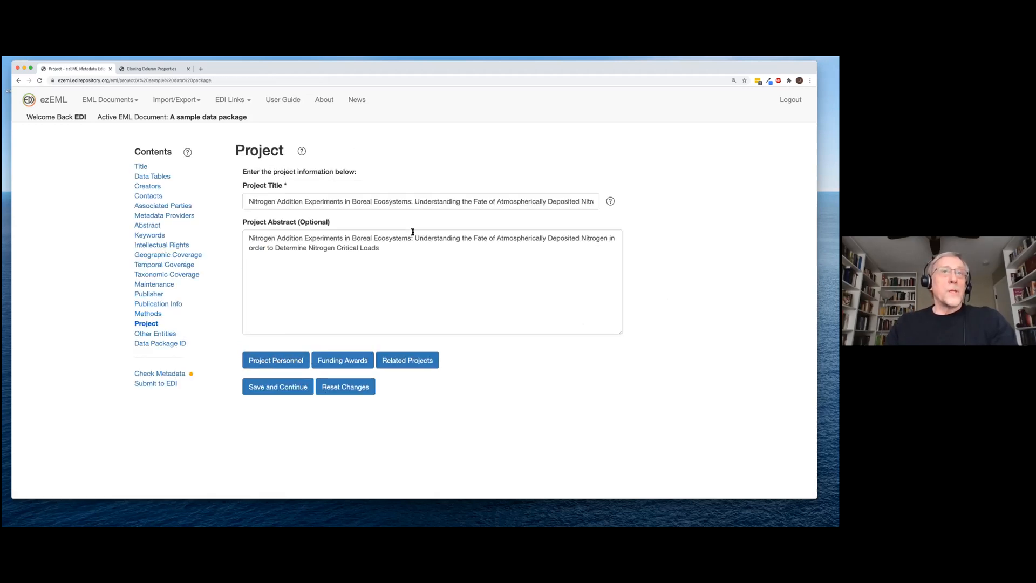
Review Project Personnel, Funding Awards and Related Projects, then save the project unchanged
left_click(294, 363)
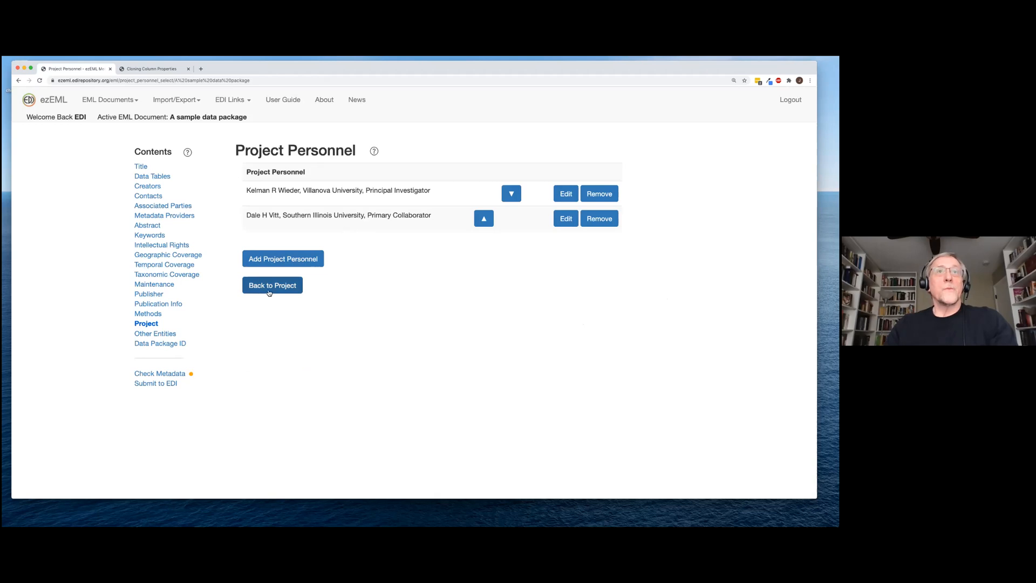
left_click(274, 290)
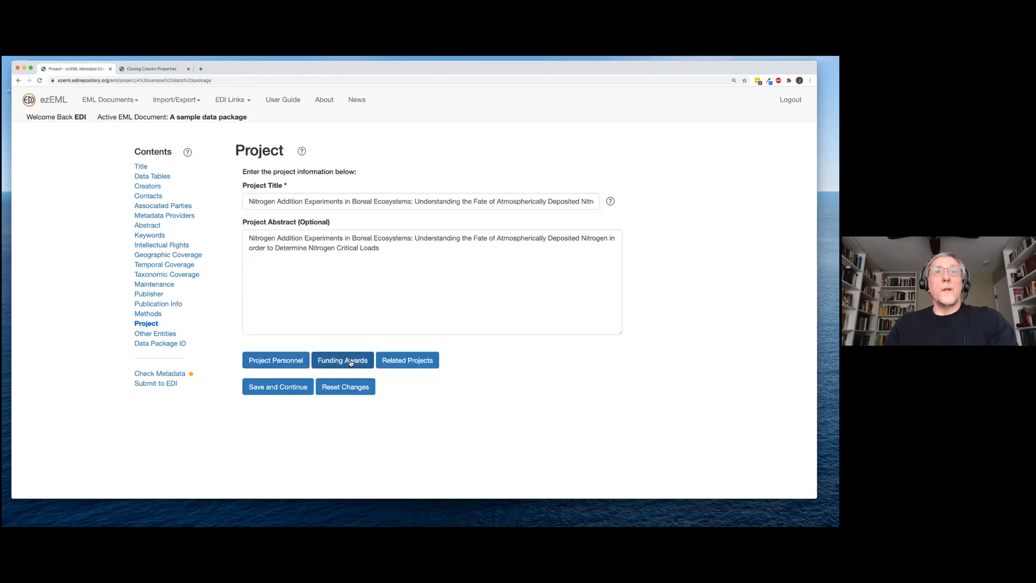
left_click(352, 364)
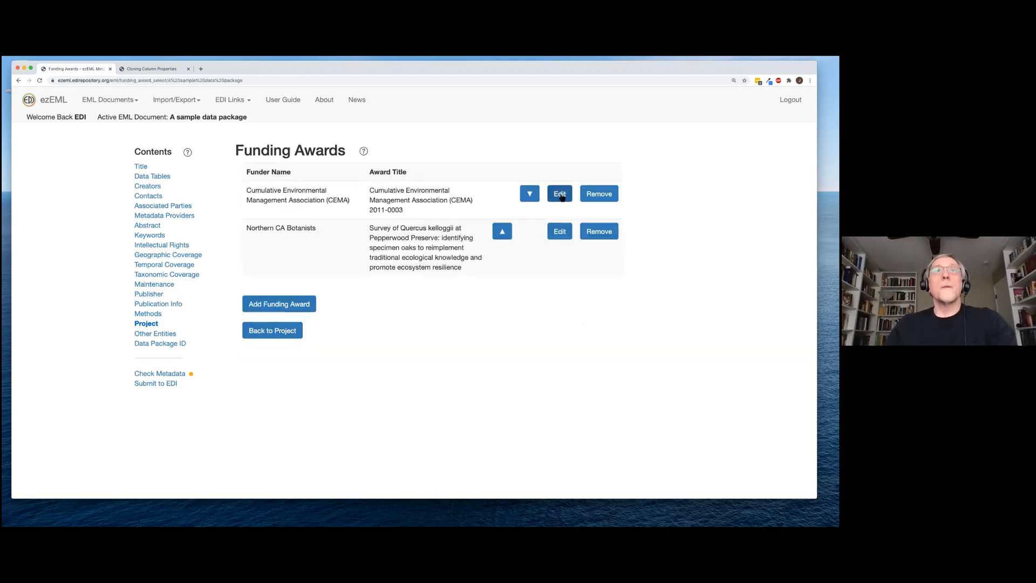
left_click(281, 330)
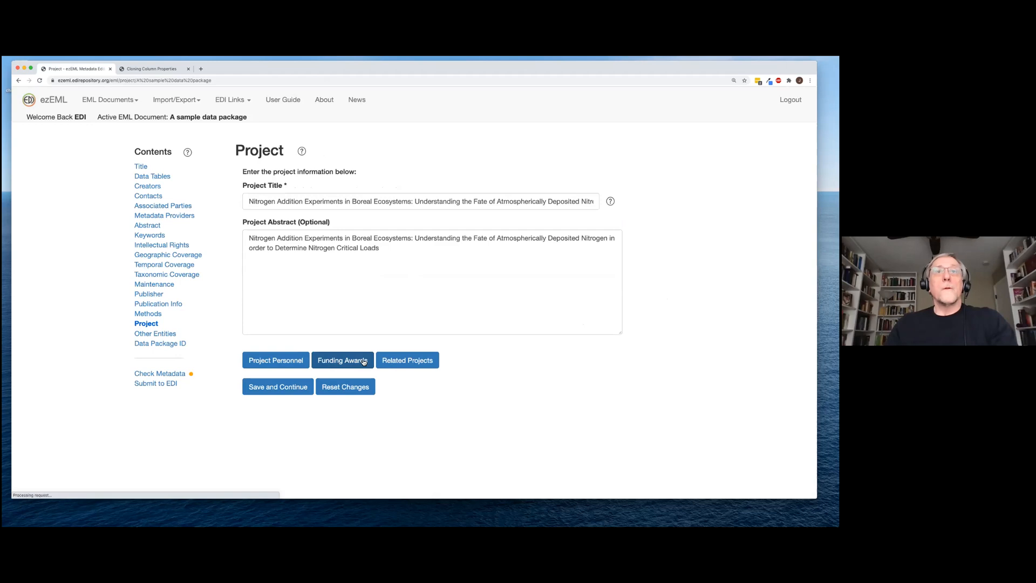
left_click(414, 365)
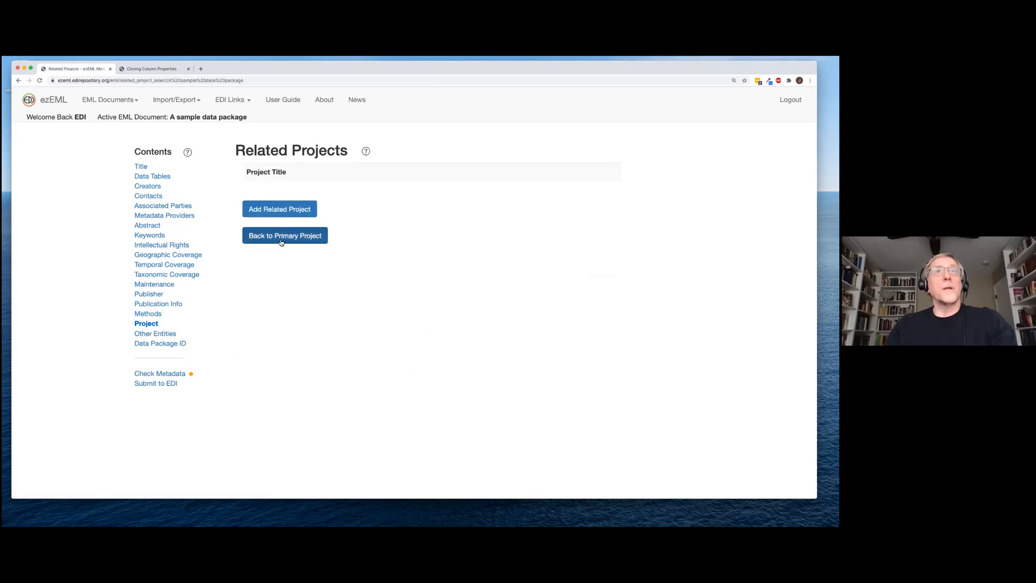
left_click(289, 239)
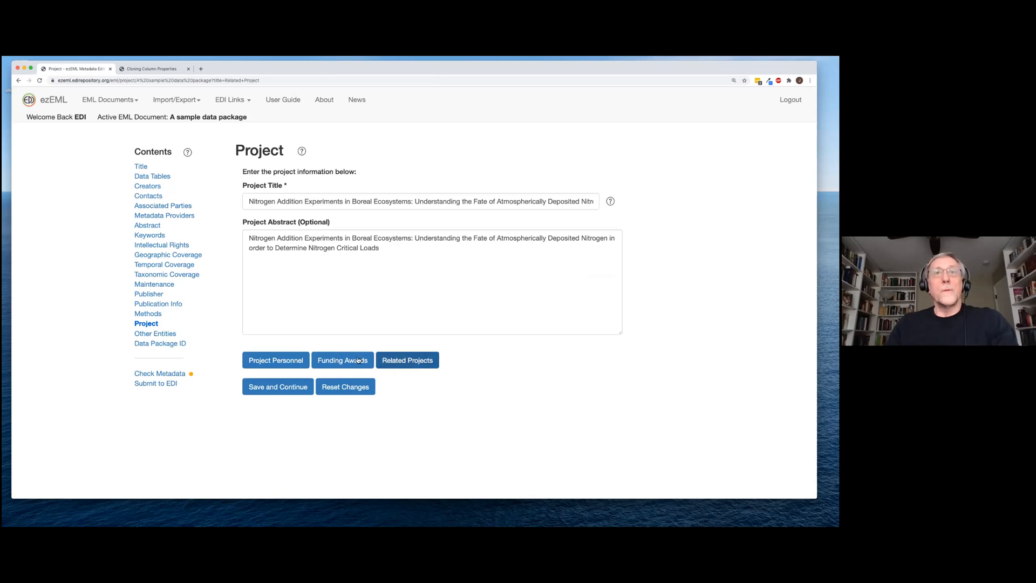
left_click(300, 389)
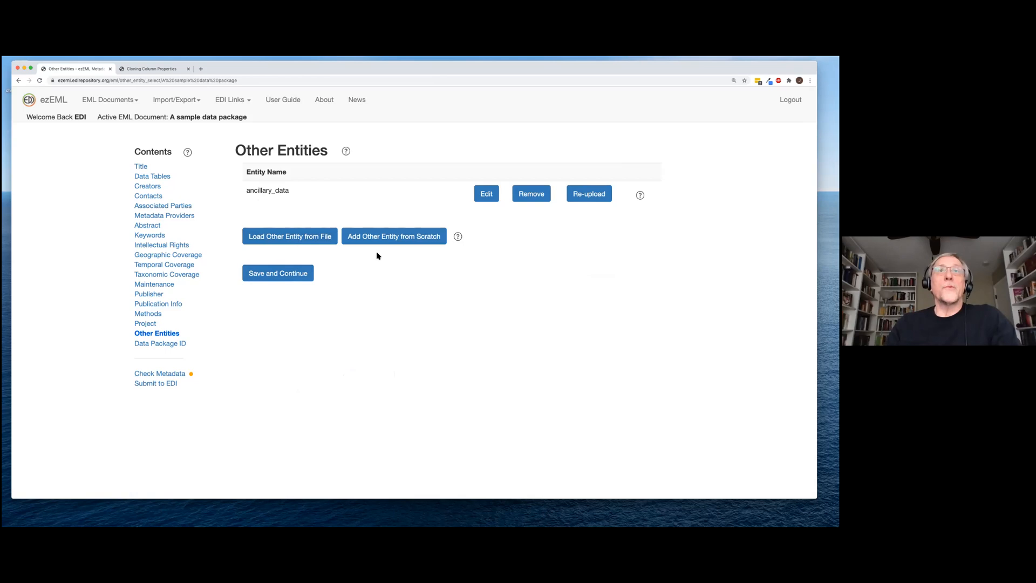
Upload processing_and_analysis.R as a new other entity from file
left_click(302, 238)
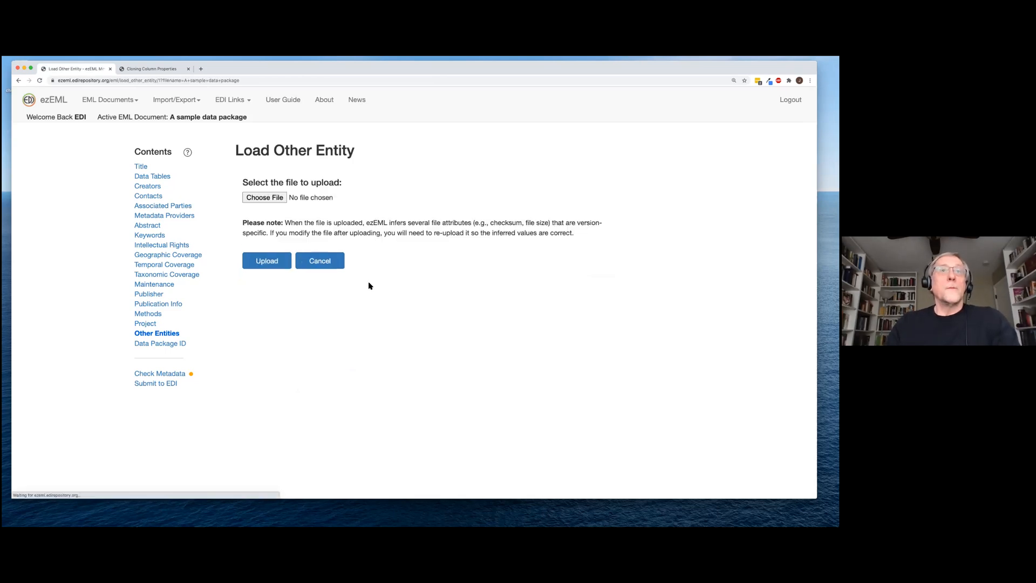
left_click(281, 198)
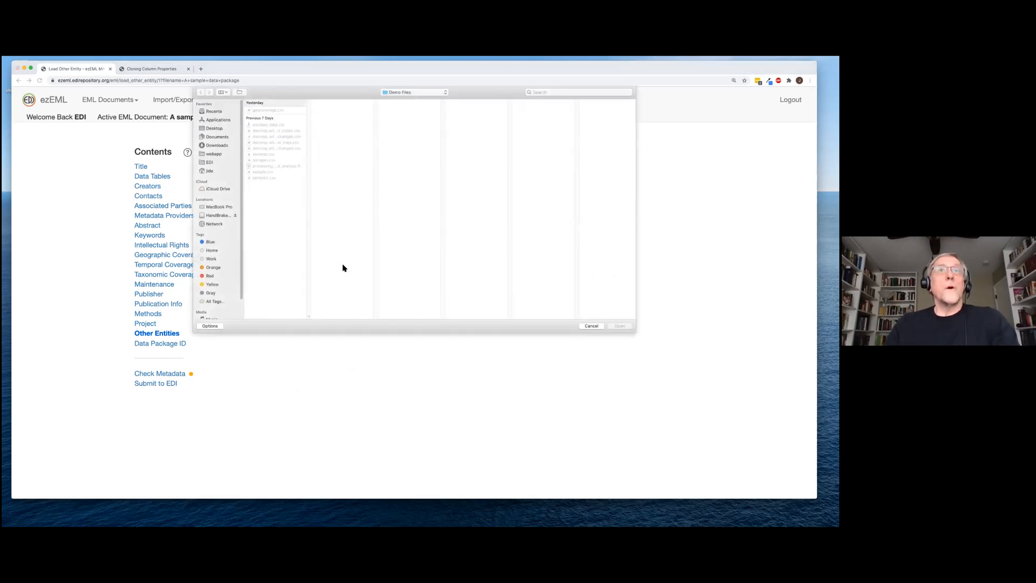
left_click(292, 166)
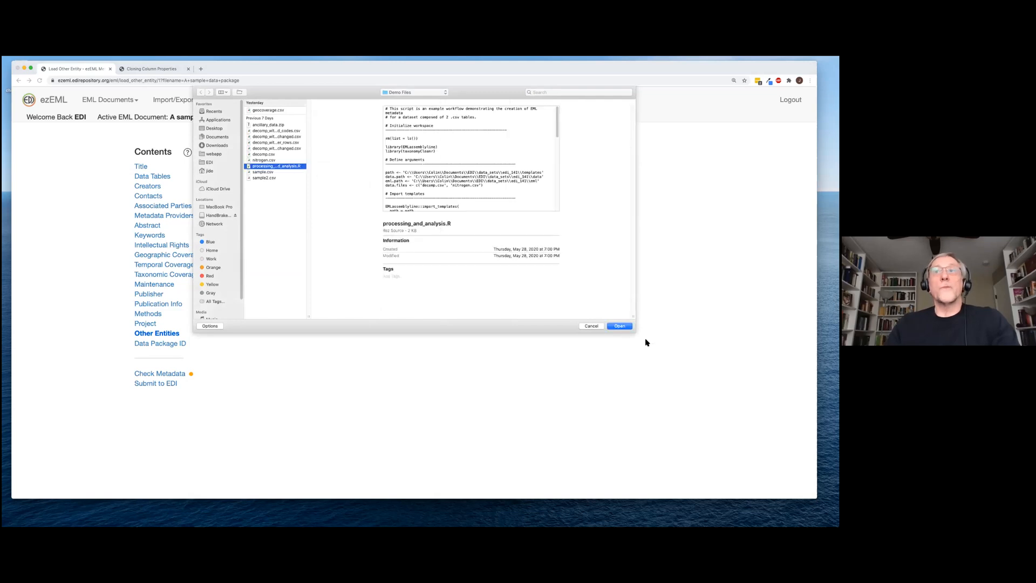
left_click(620, 326)
left_click(284, 264)
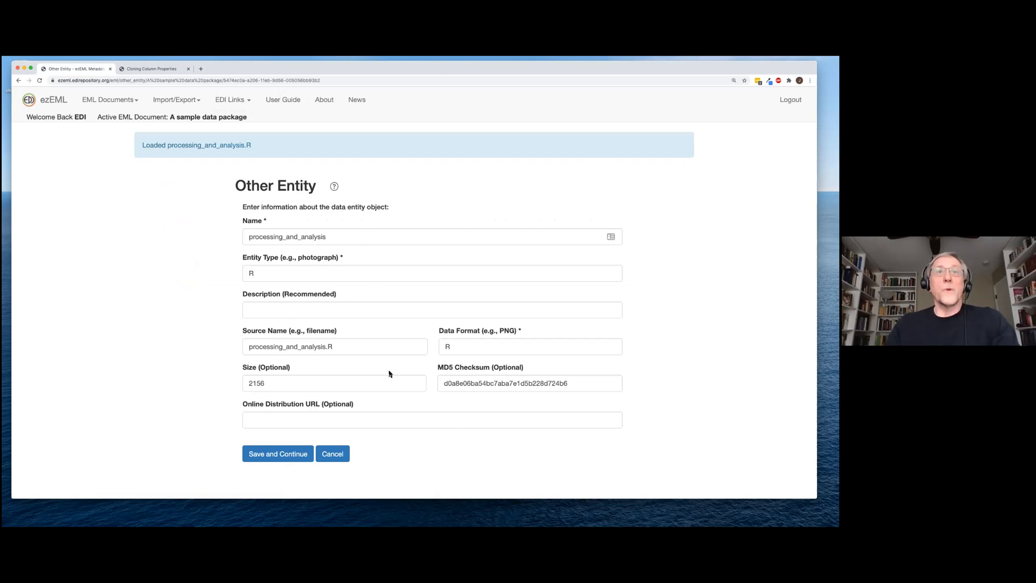
Describe the entity as R scripts for cleaning, processing and analysing data, and save
left_click(301, 313)
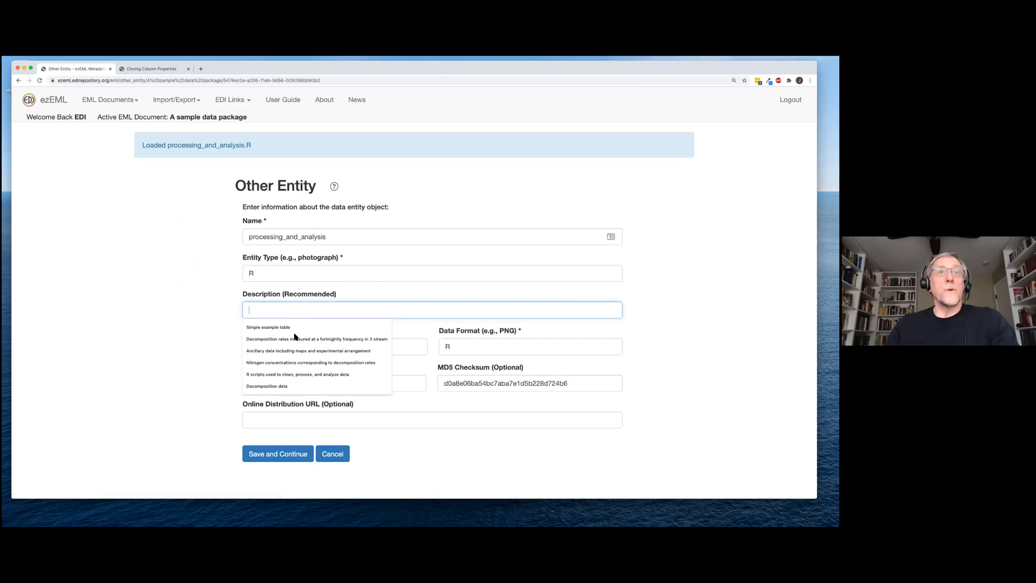
left_click(301, 375)
left_click(297, 457)
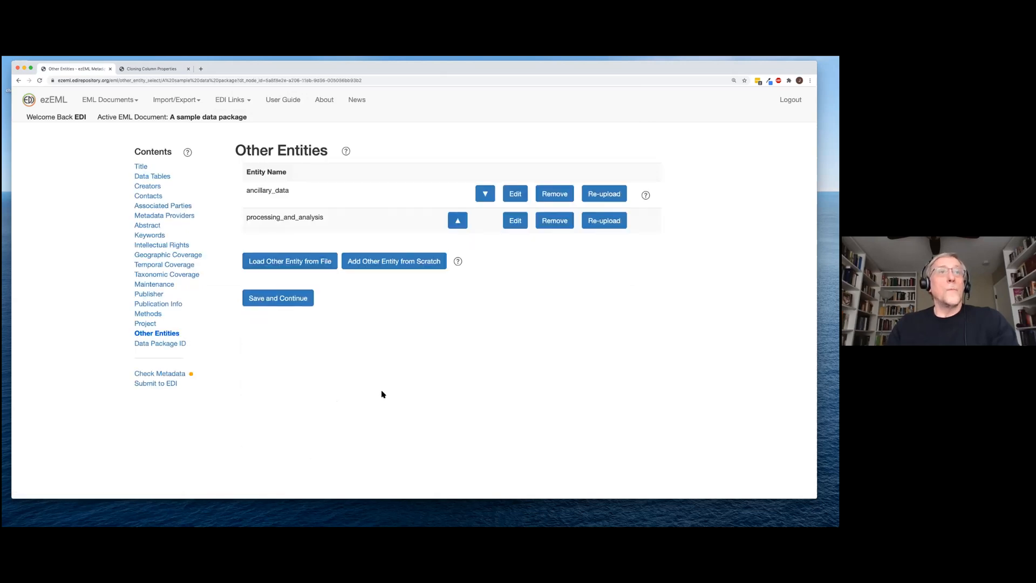
left_click(274, 302)
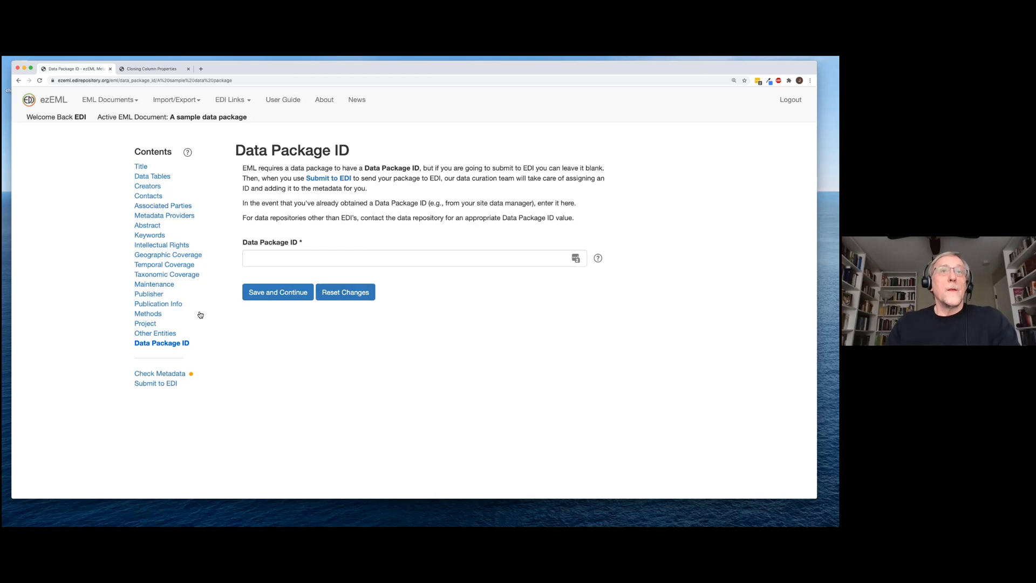
Continue past the blank Data Package ID and open the Submit to EDI form
left_click(284, 296)
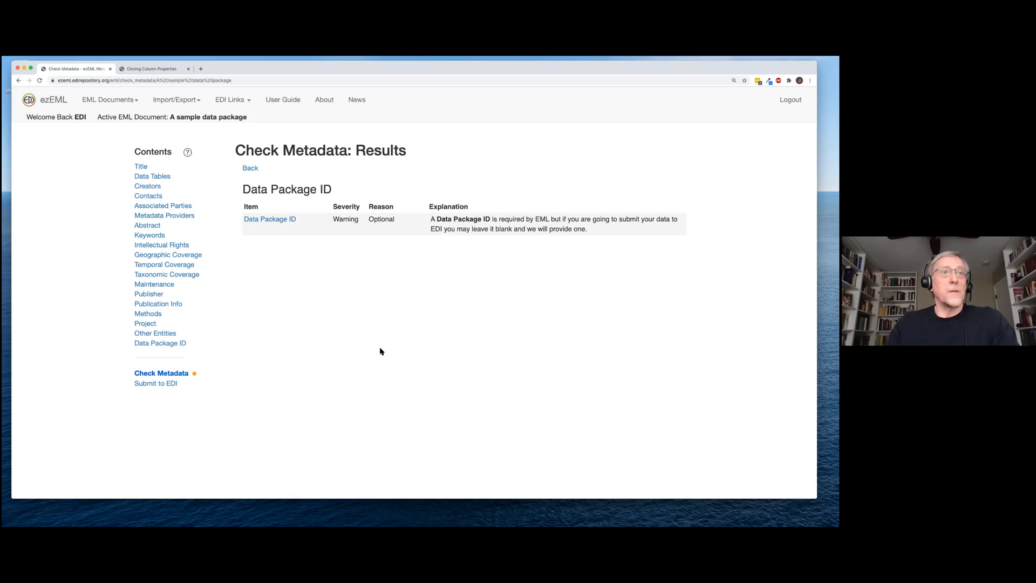
left_click(166, 384)
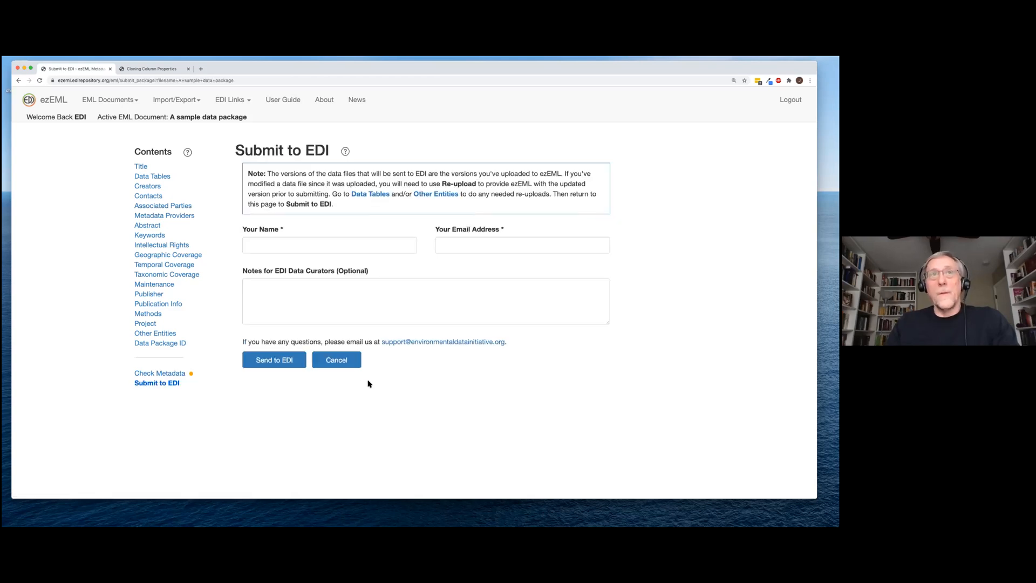
Fill in the submitter's name and e-mail address from saved suggestions
left_click(343, 246)
left_click(290, 264)
left_click(459, 245)
left_click(461, 263)
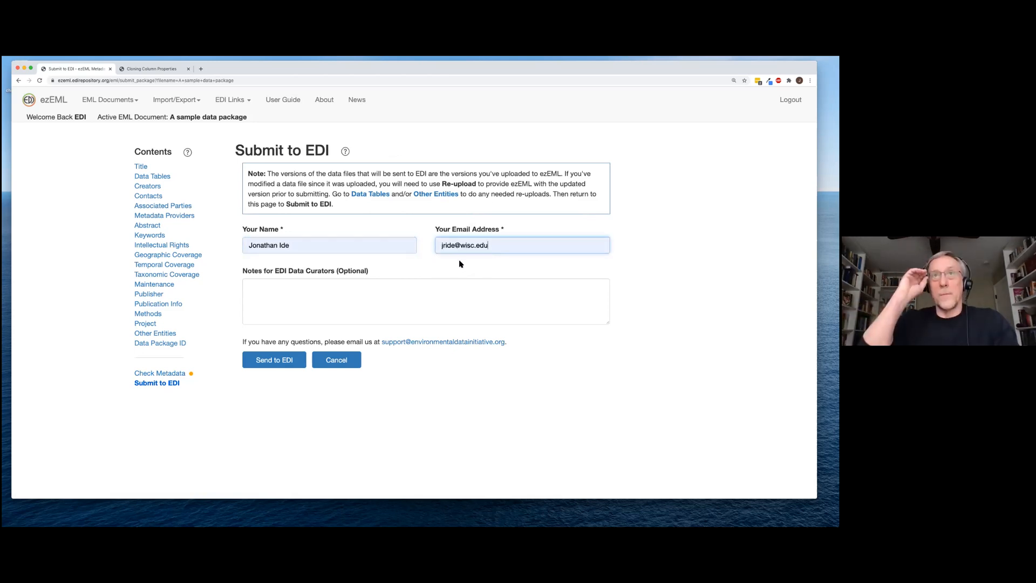
Add the curator note 'THIS IS A TEST. PLEASE DISGREGARD.' and send to EDI
left_click(437, 290)
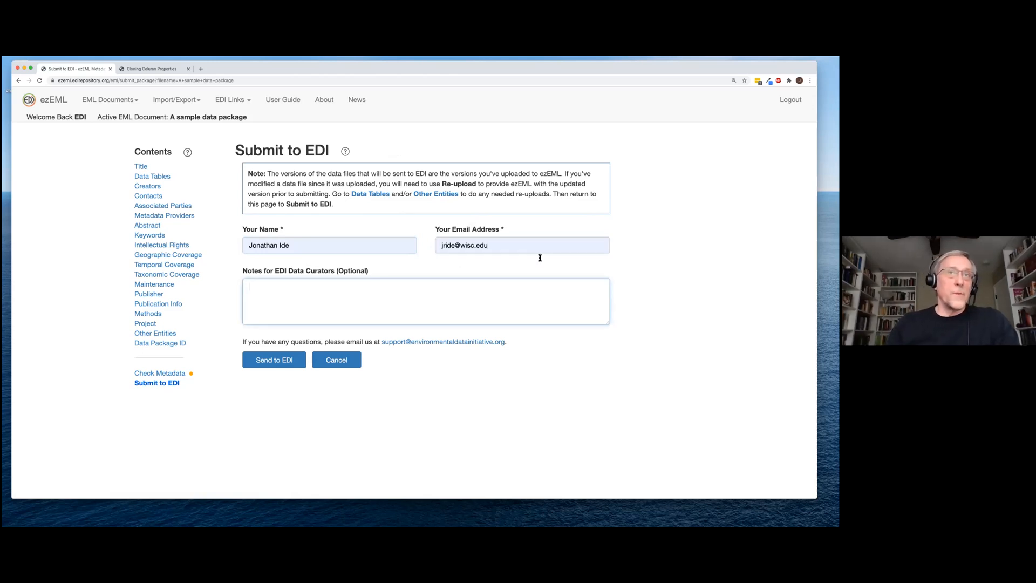
left_click(422, 291)
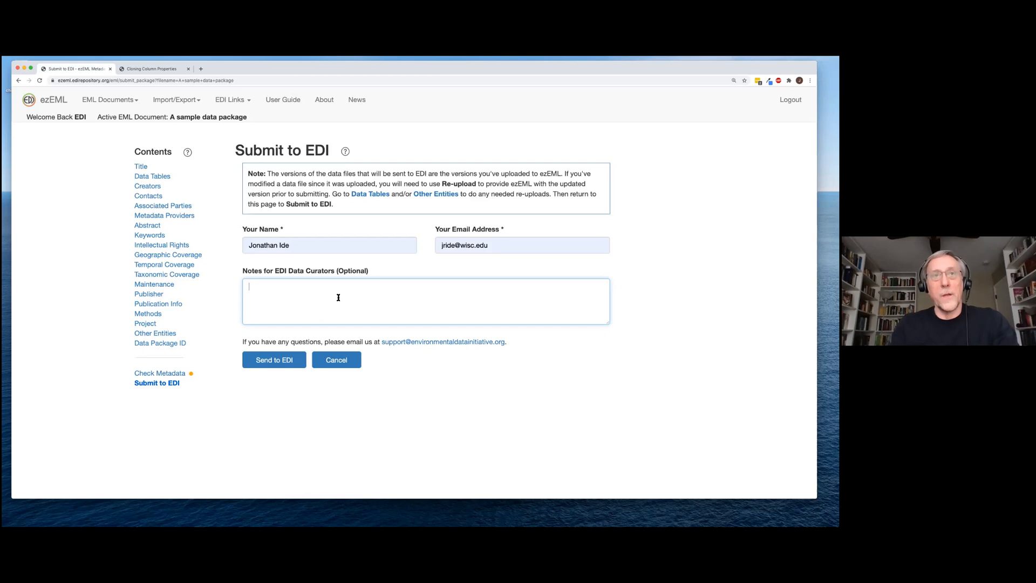
type("THIS IS A TEST. PLEASE DISG")
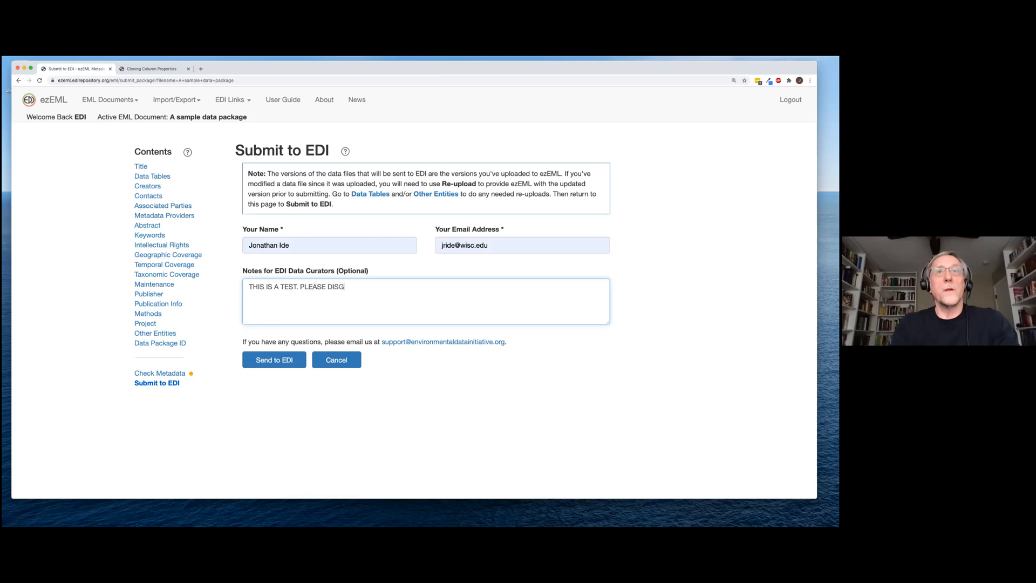
type("REGARD")
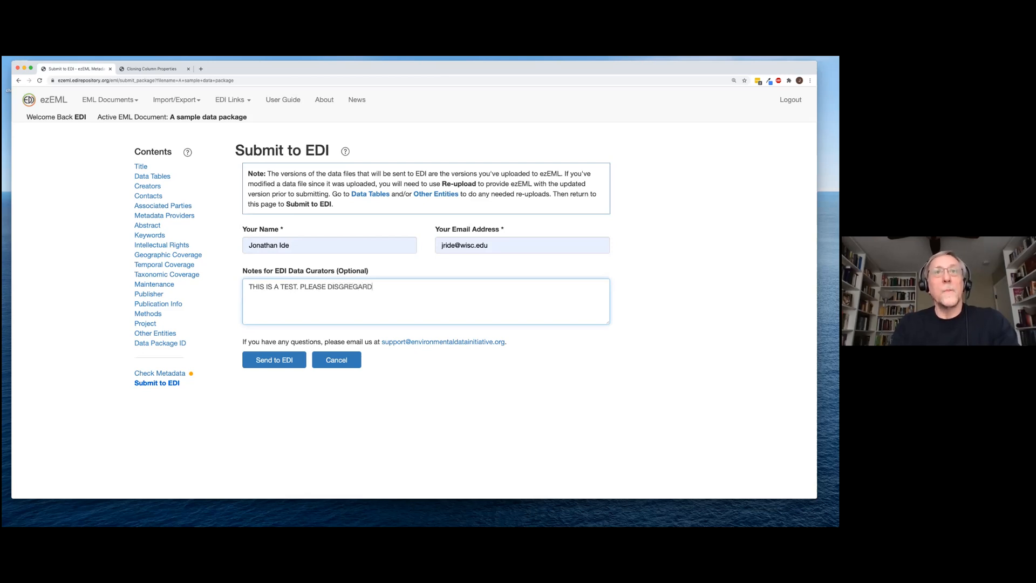
type(".")
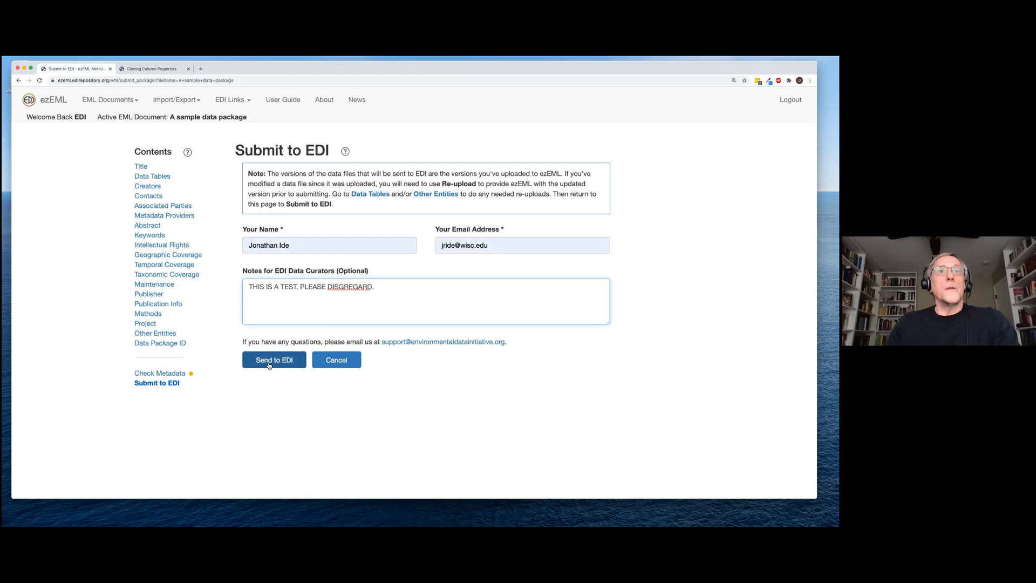
left_click(274, 362)
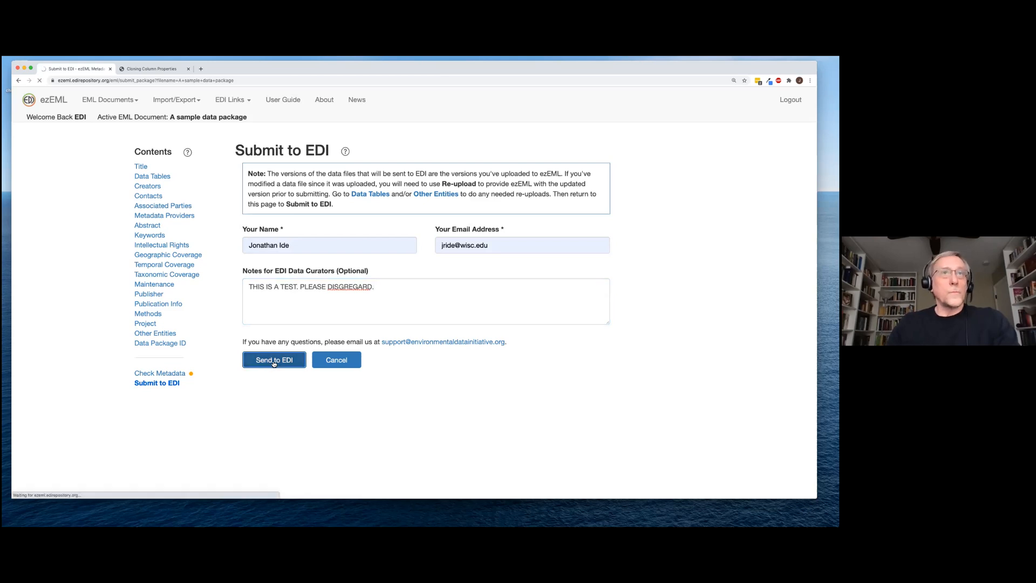
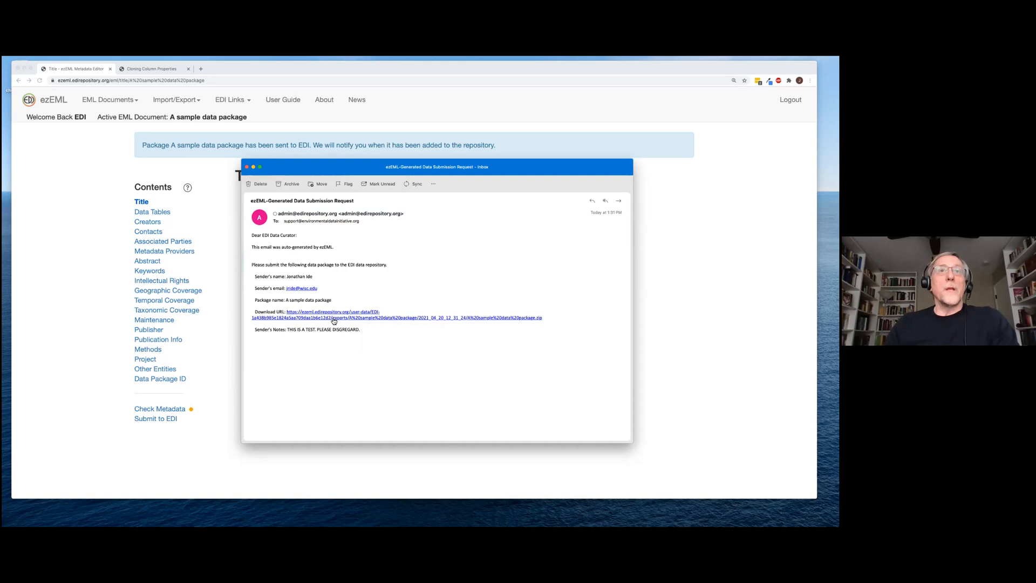
Follow the Download URL link in the Outlook submission email to download the package zip
left_click(356, 320)
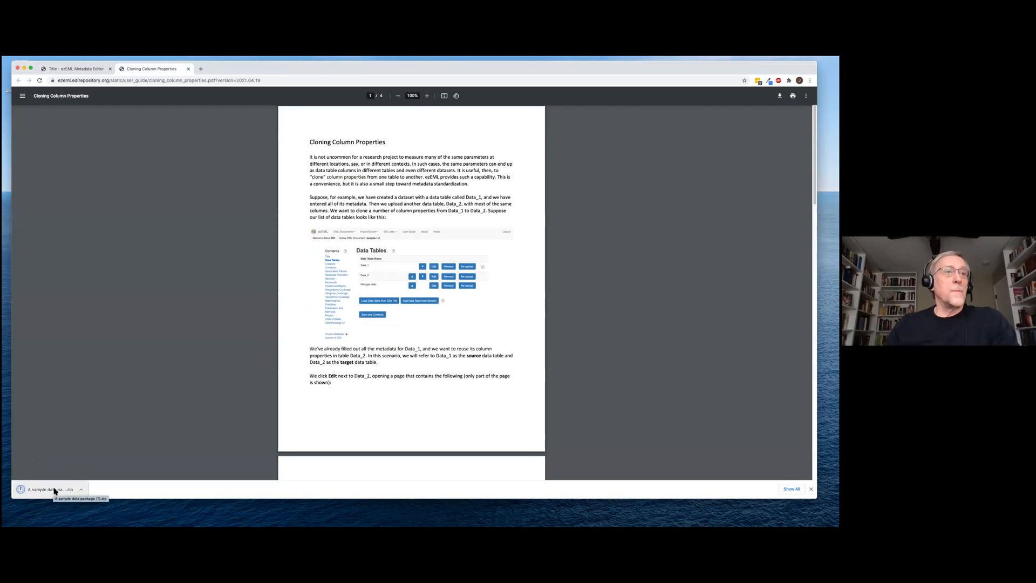
Show the downloaded zip in Finder's Downloads folder, close Finder, and return to ezEML's Title page
left_click(79, 491)
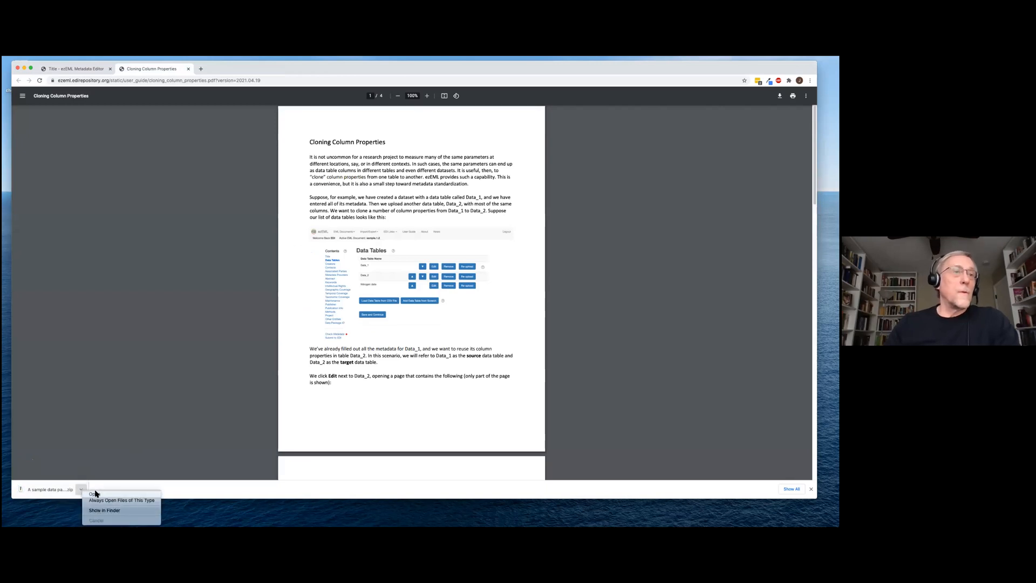
left_click(48, 491)
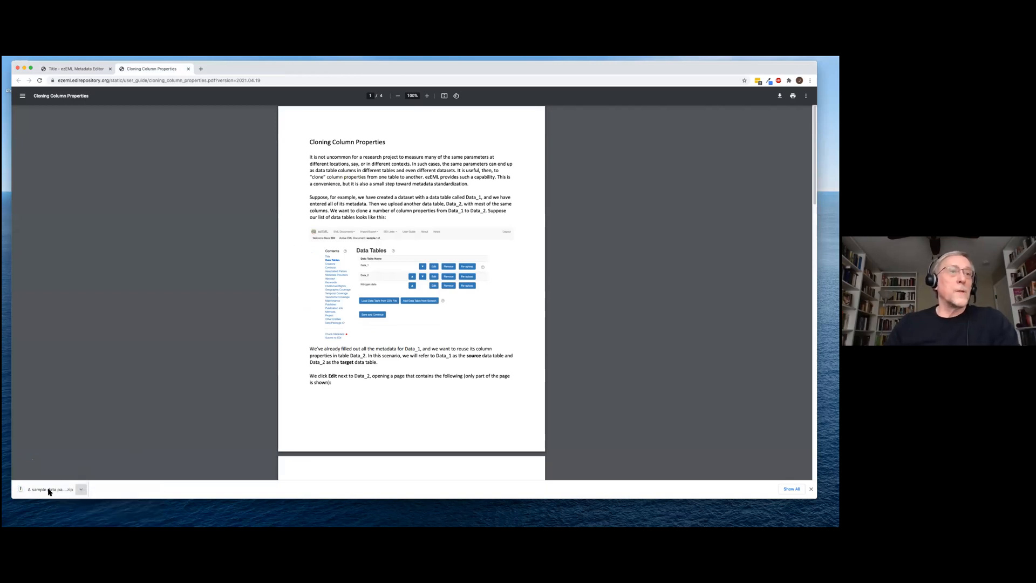
left_click(81, 490)
left_click(90, 510)
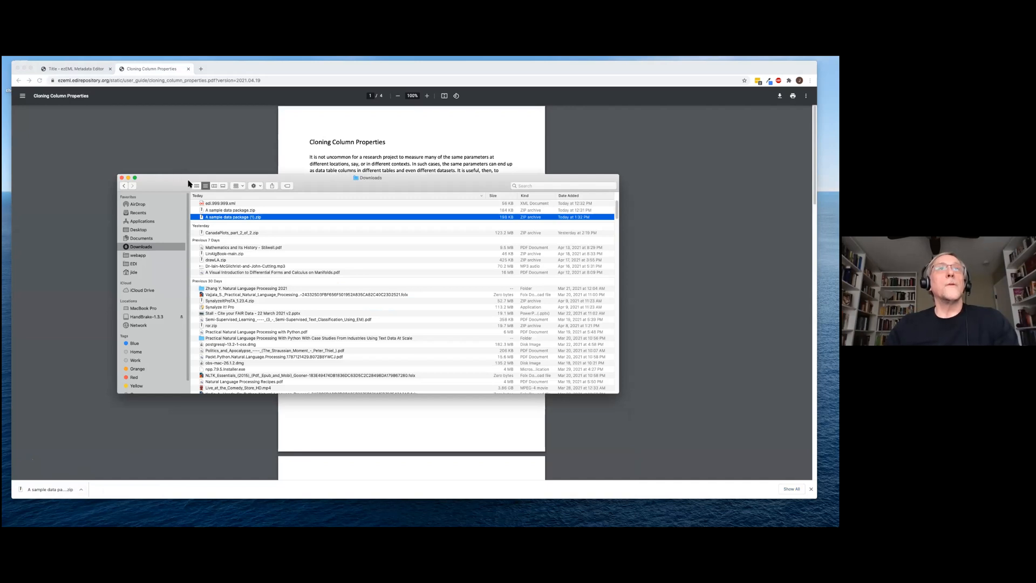
left_click(122, 180)
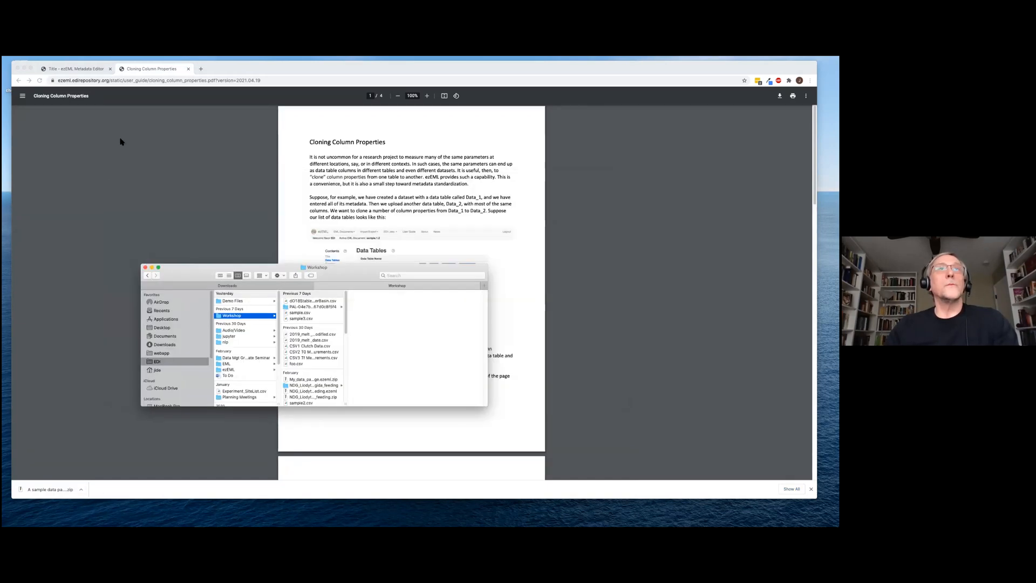
left_click(86, 69)
Switch back to the ezEML Title page and bring up the Import/Export menu
left_click(87, 69)
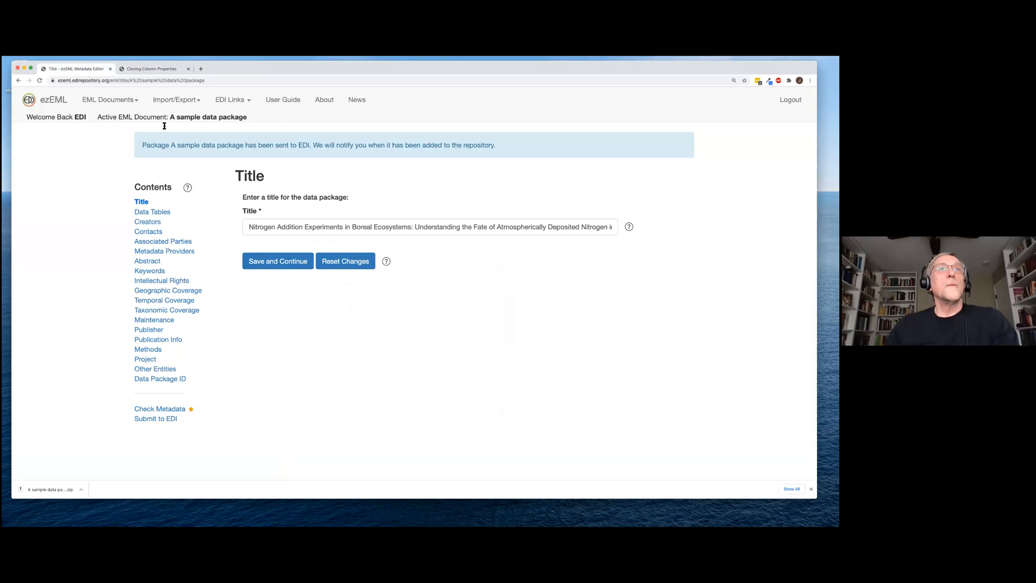
left_click(199, 102)
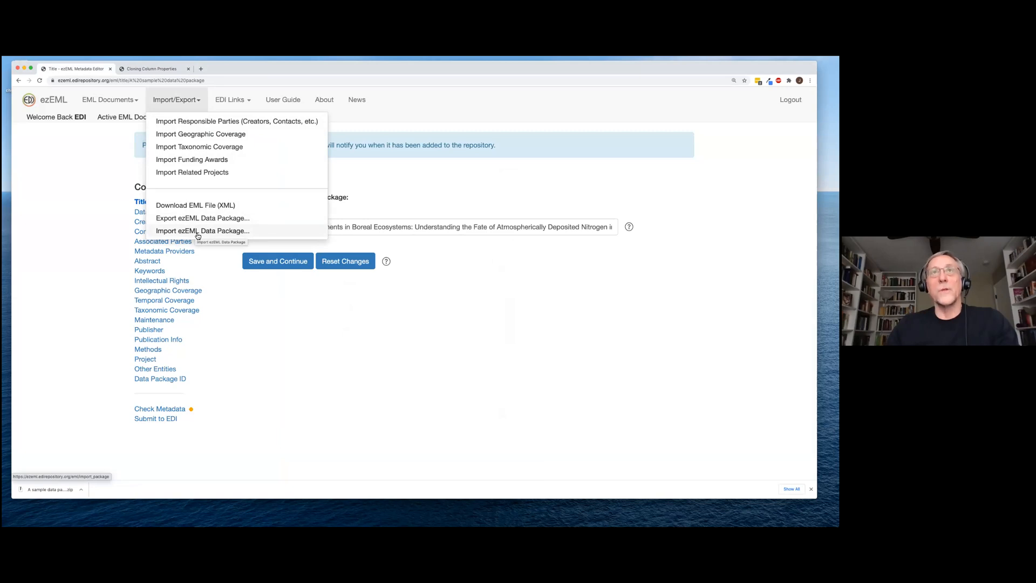
Export the data package as the archive 'A sample data package.zip'
left_click(235, 218)
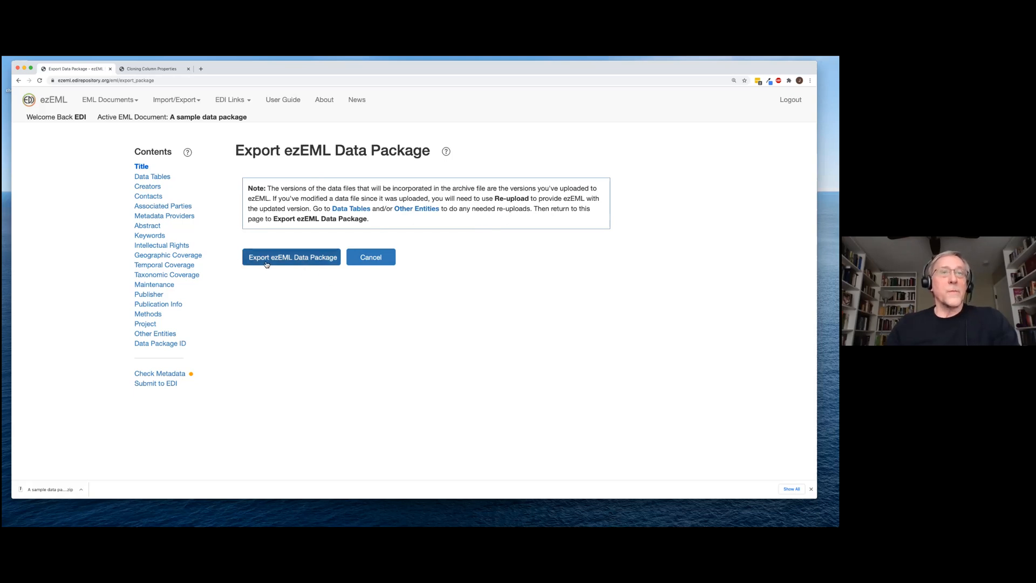
left_click(311, 260)
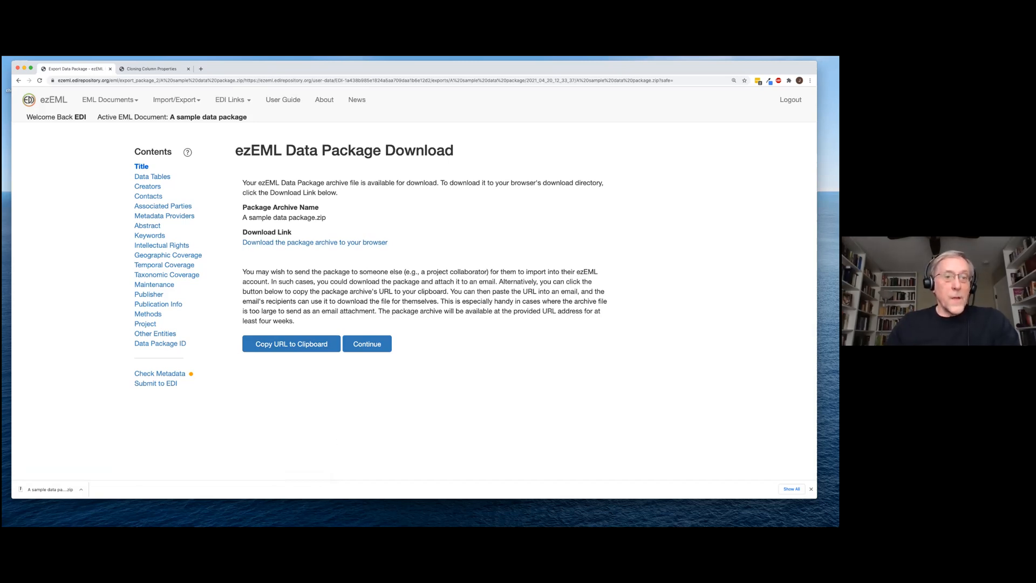
Paste the package archive's download URL into a new Outlook message and minimize the draft
left_click(216, 522)
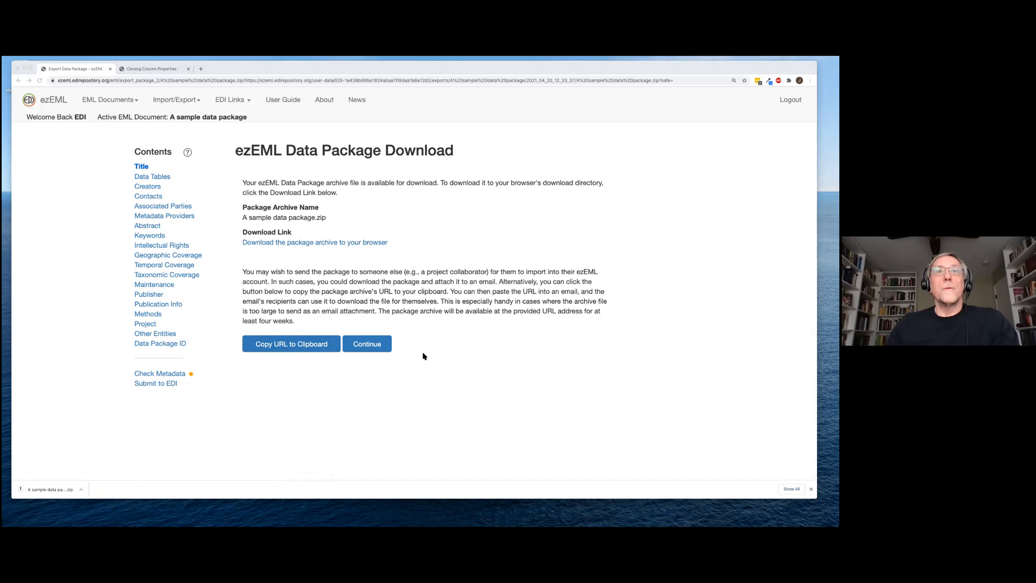
left_click(382, 516)
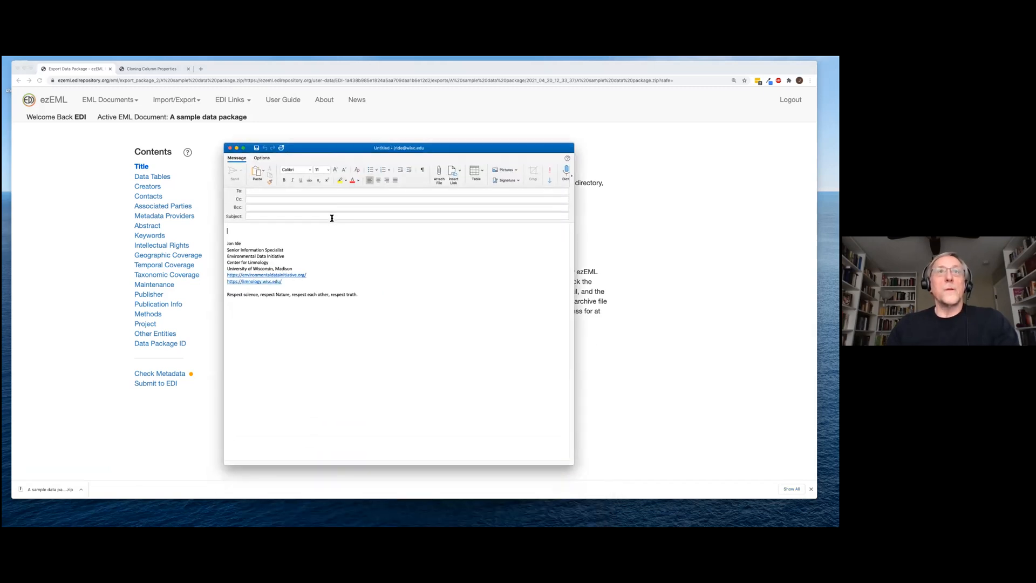
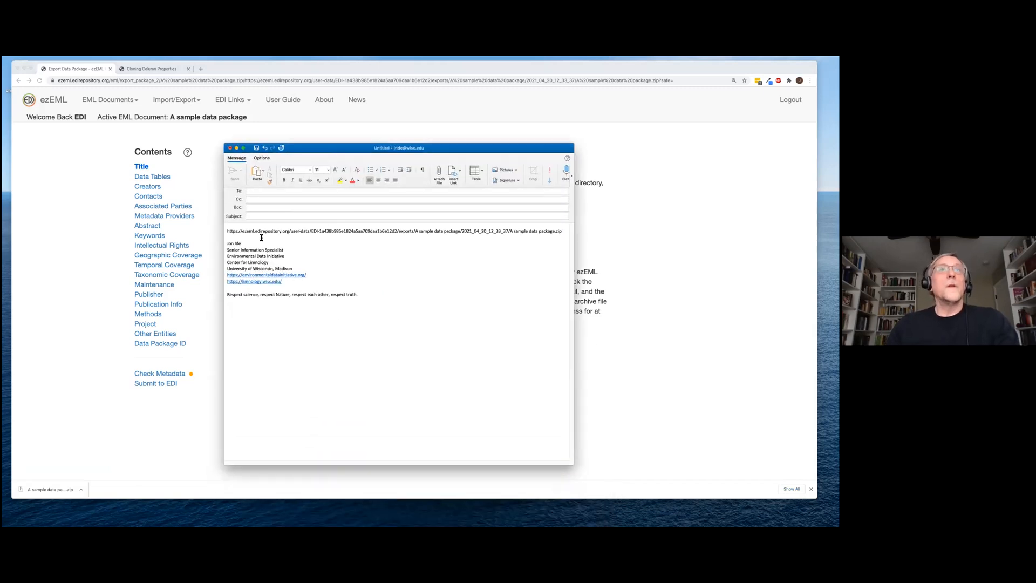
key("Return")
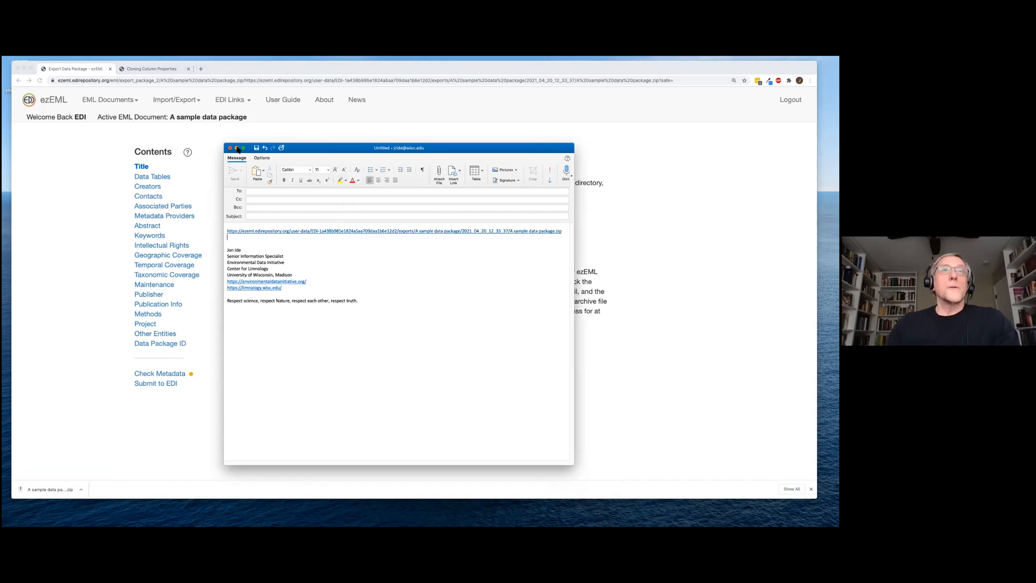
left_click(237, 148)
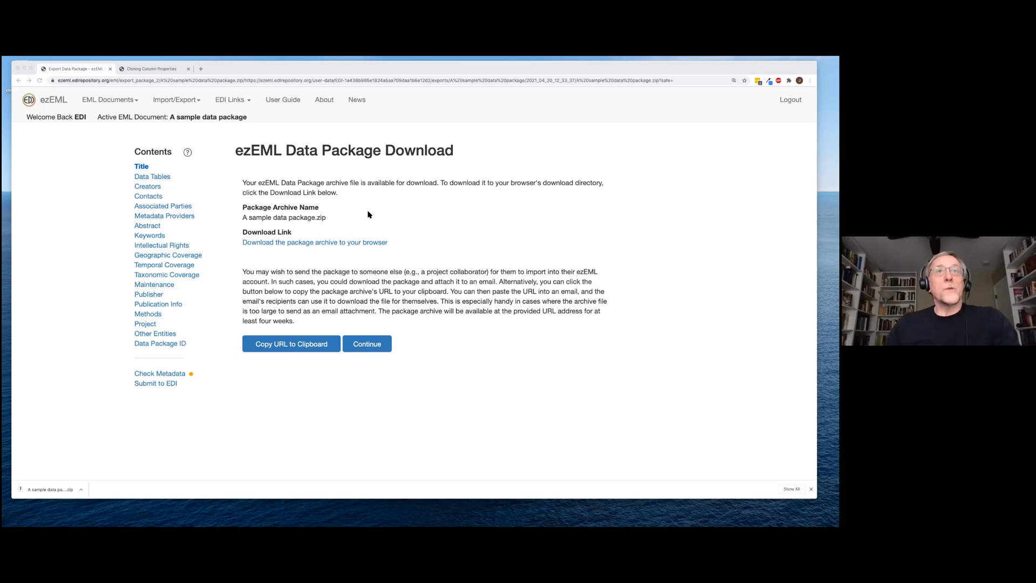
Download the package's EML metadata as edi.55.1.xml from the Import/Export menu
left_click(200, 103)
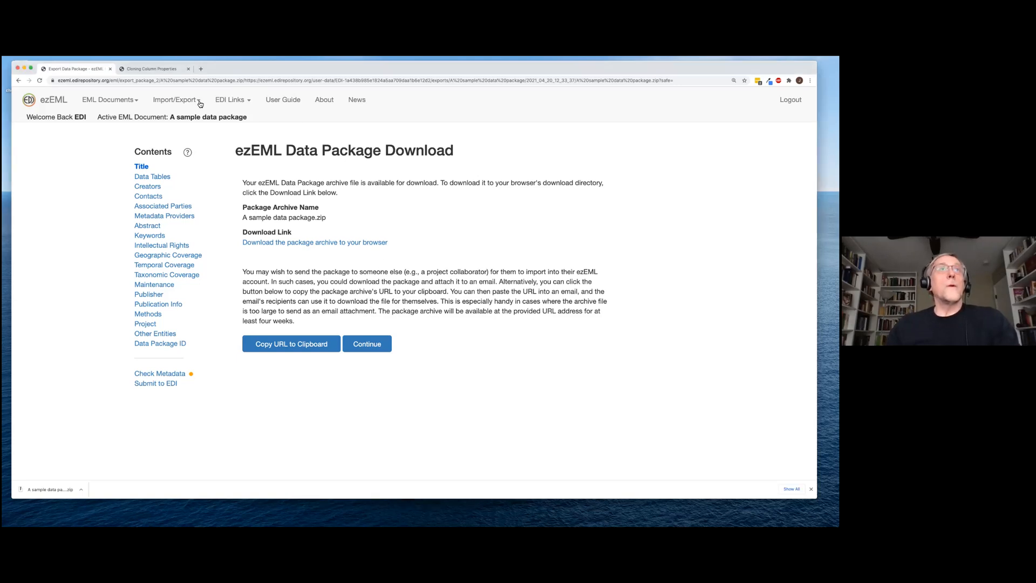
left_click(200, 103)
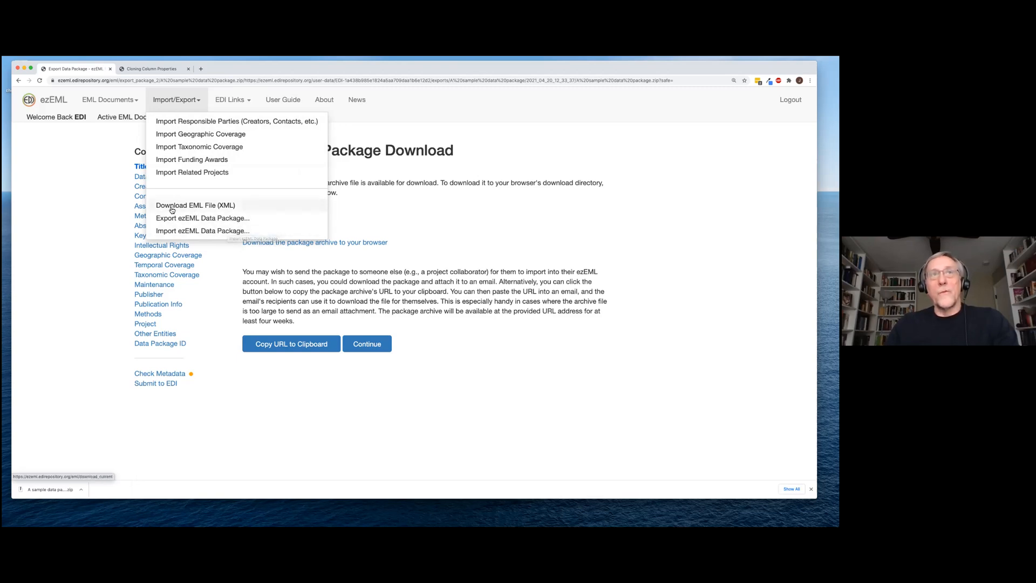
left_click(218, 206)
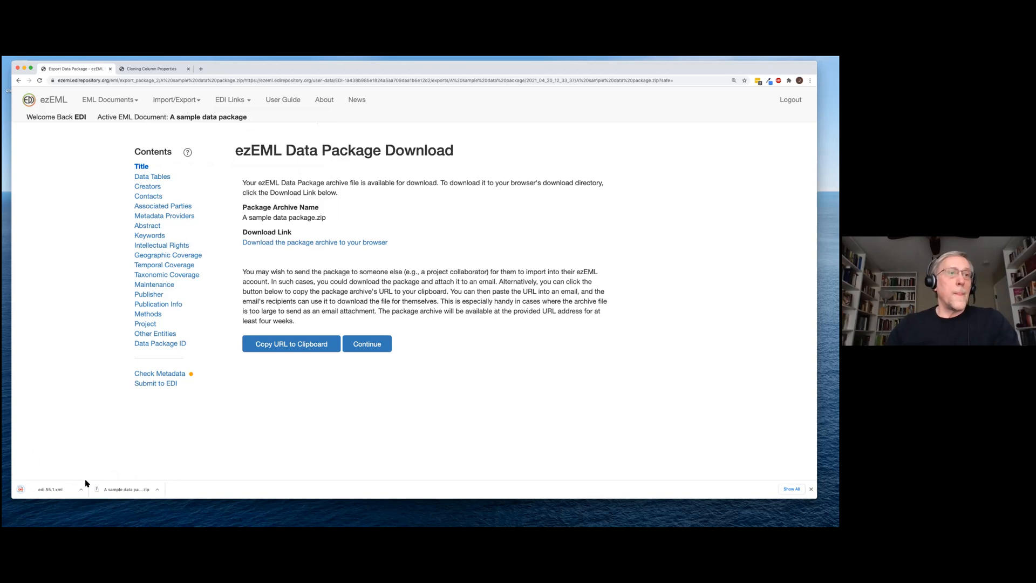
left_click(52, 492)
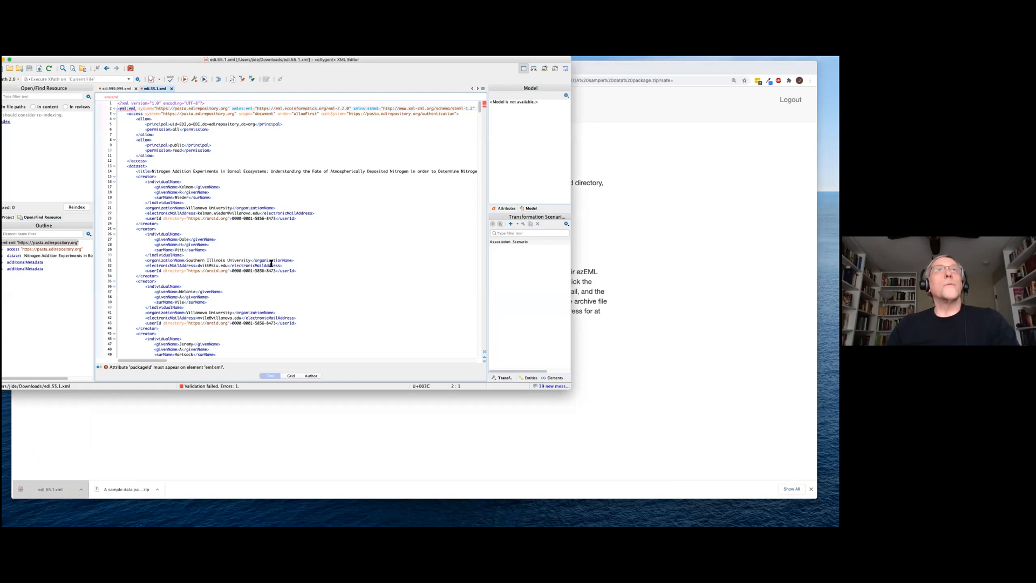
scroll(265, 270, "down", 10)
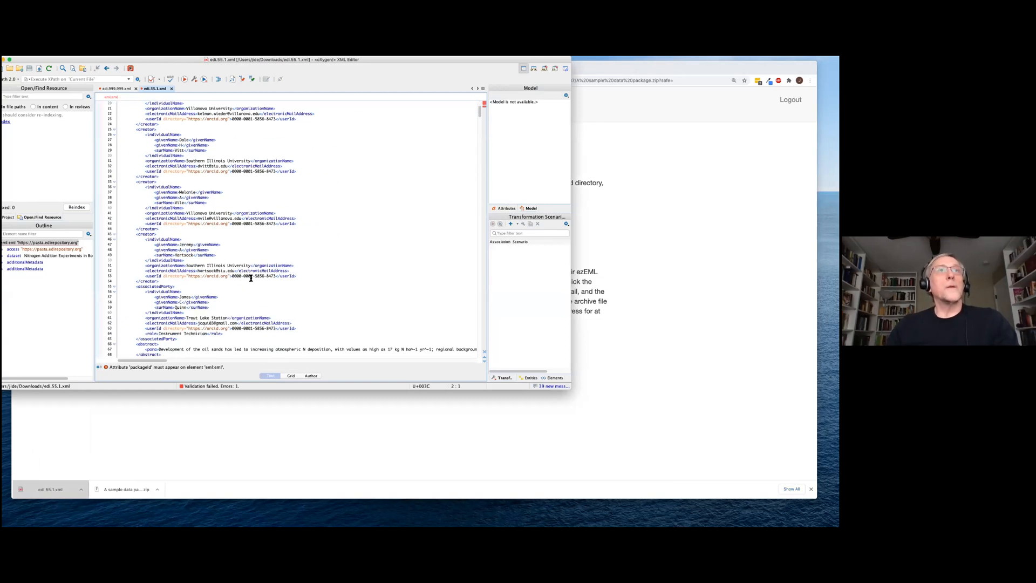
scroll(254, 281, "down", 20)
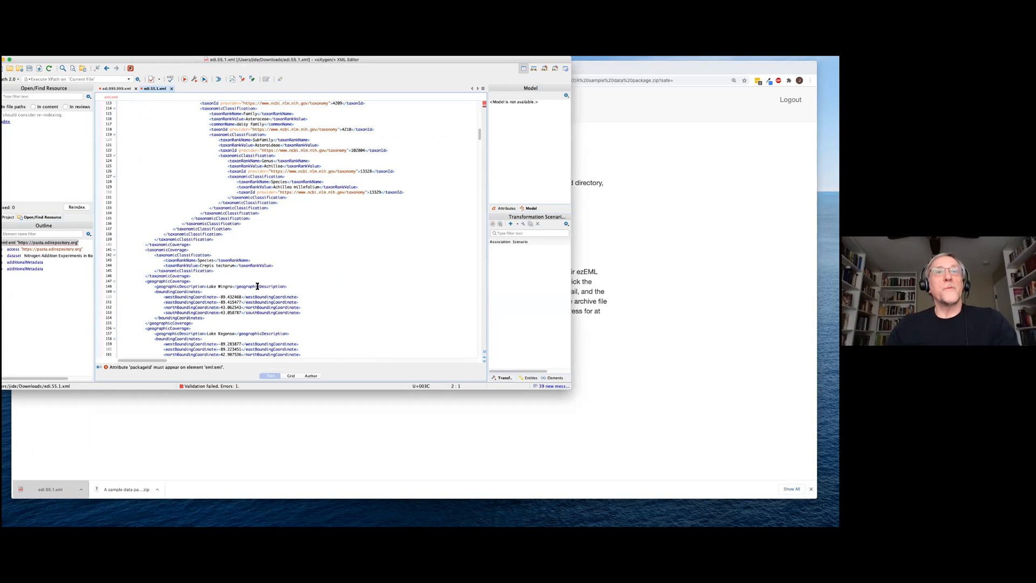
scroll(258, 286, "down", 20)
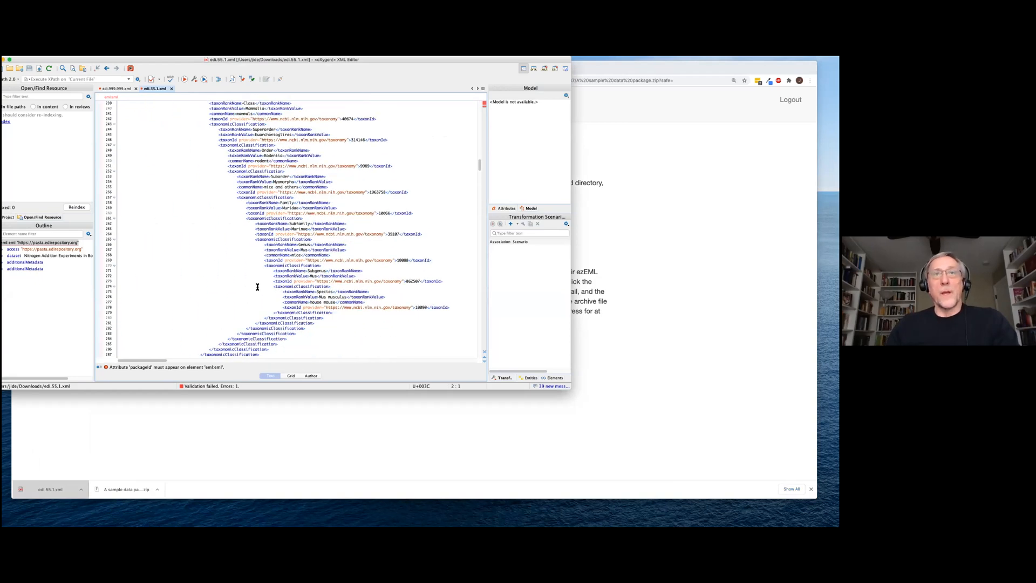
scroll(257, 289, "down", 20)
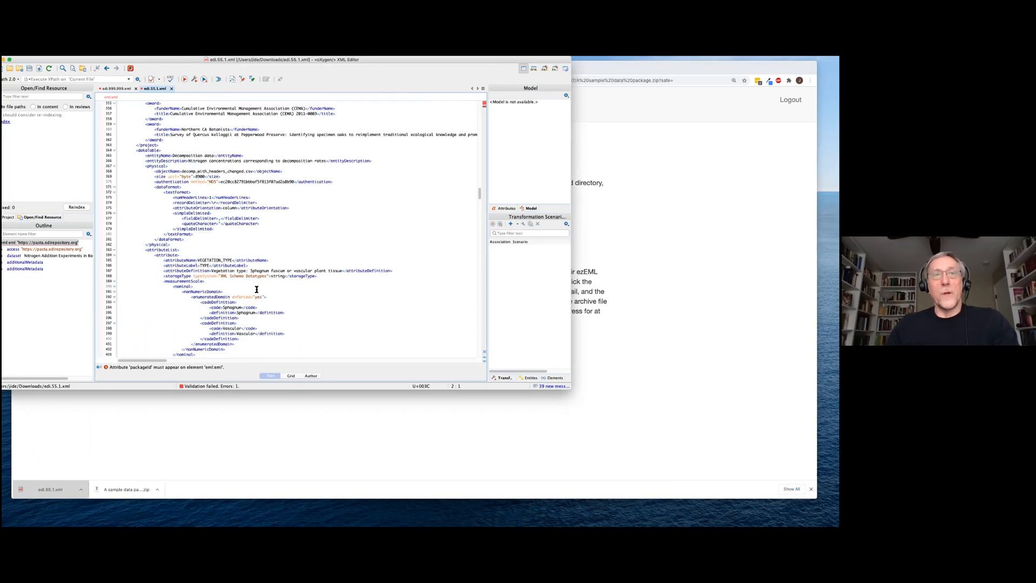
scroll(257, 289, "down", 20)
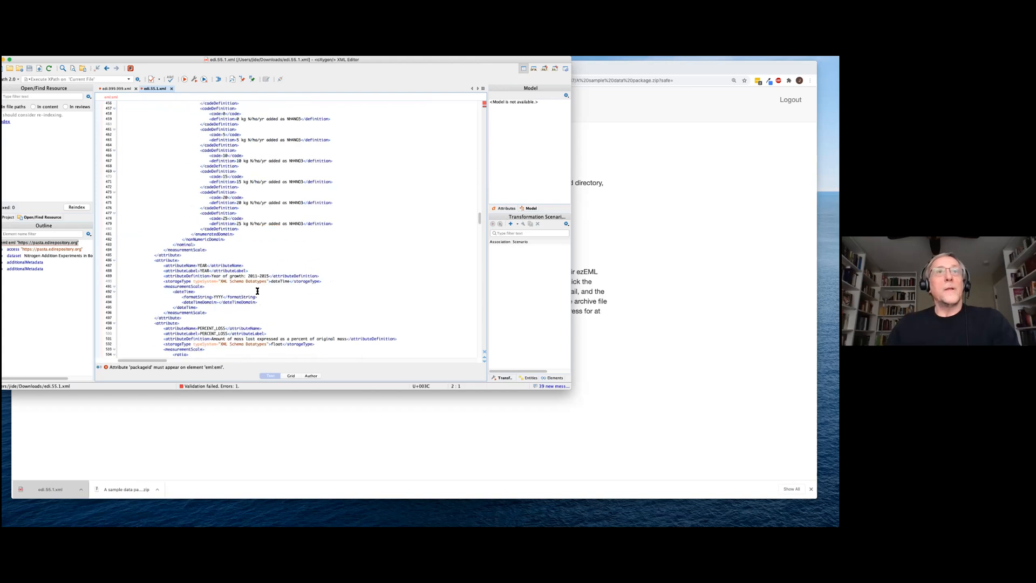
scroll(258, 291, "down", 14)
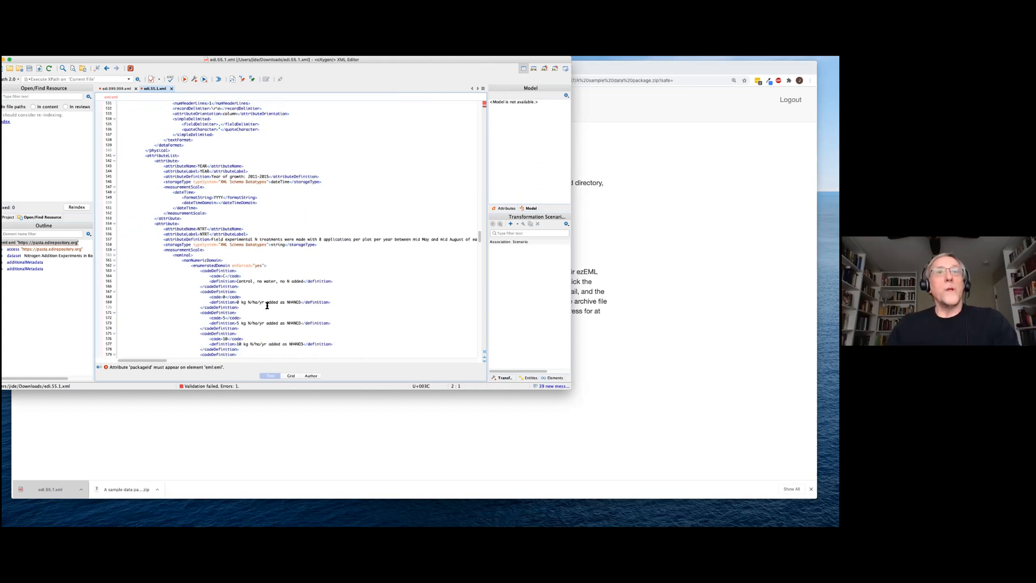
scroll(268, 306, "down", 8)
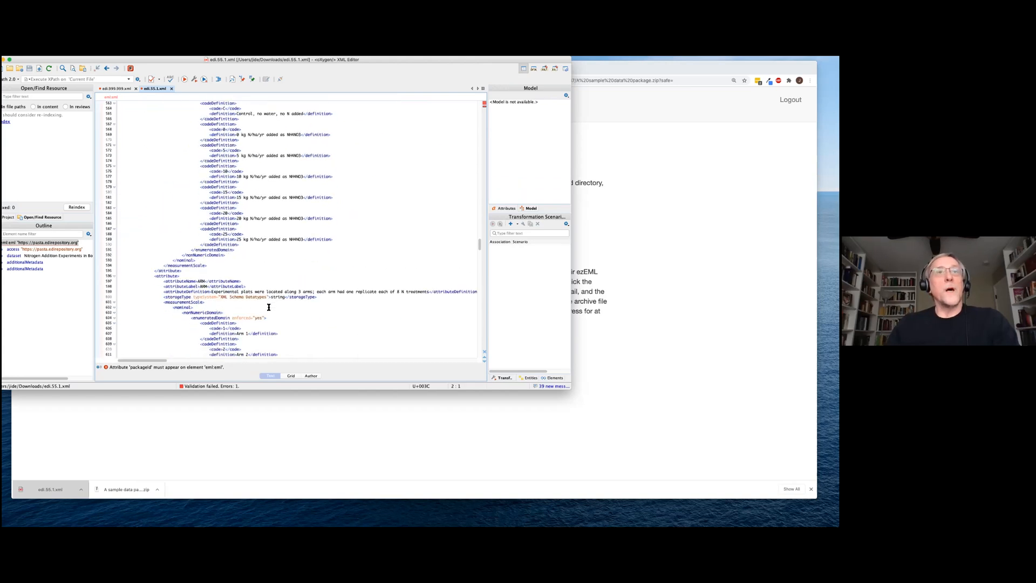
scroll(223, 316, "down", 5)
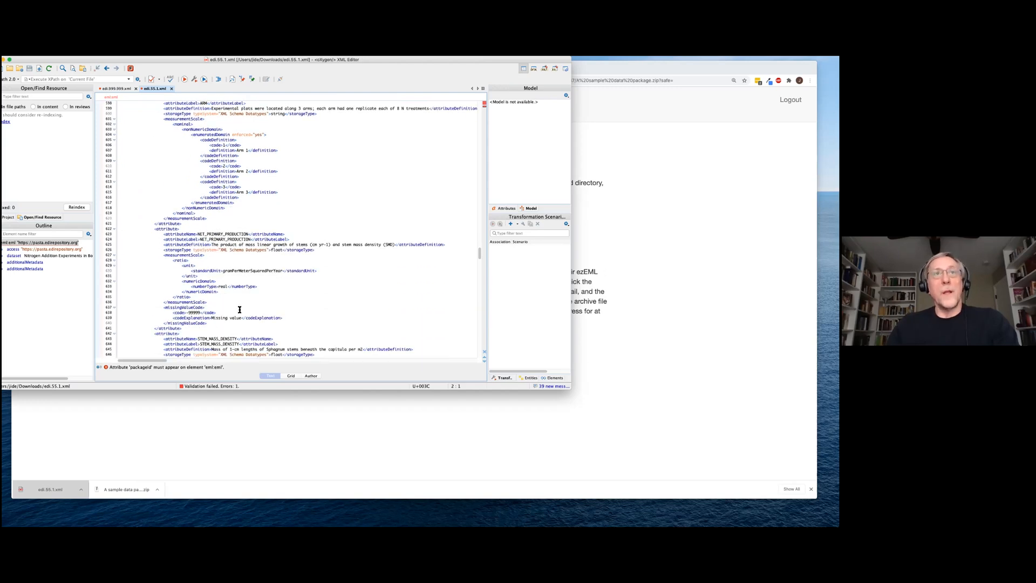
scroll(223, 298, "down", 1)
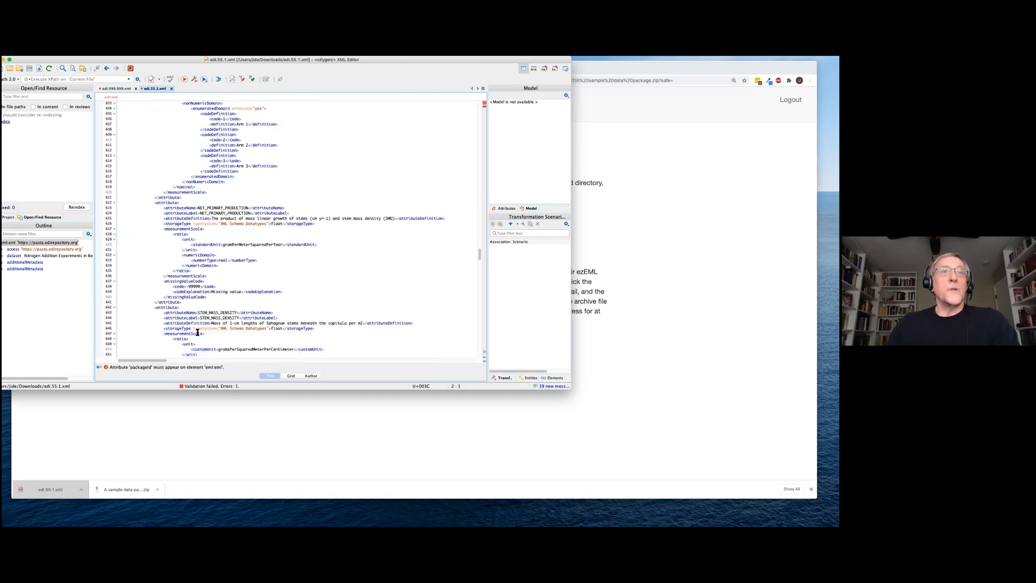
scroll(269, 330, "down", 7)
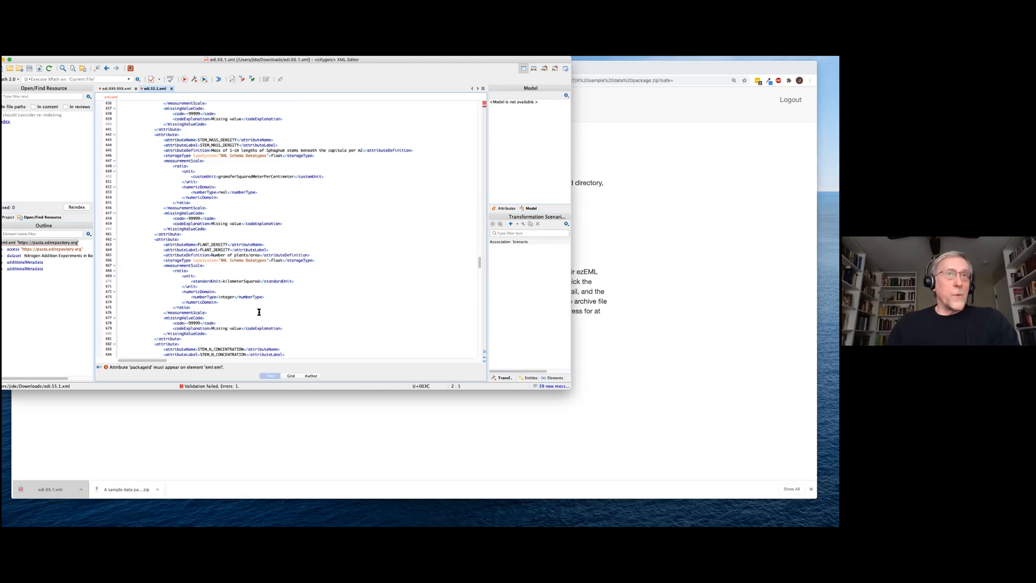
left_click_drag(201, 66, 262, 114)
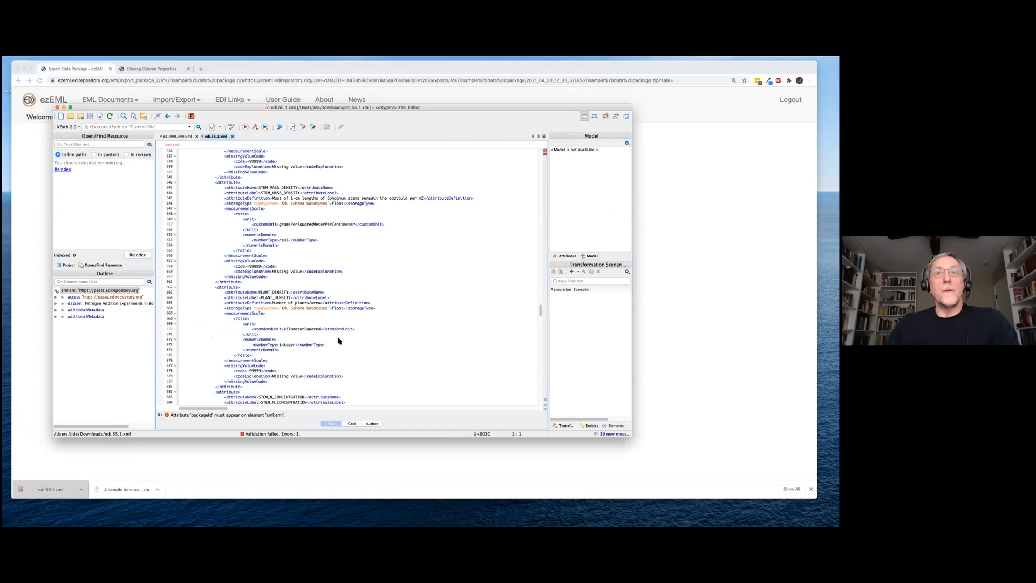
scroll(359, 323, "up", 20)
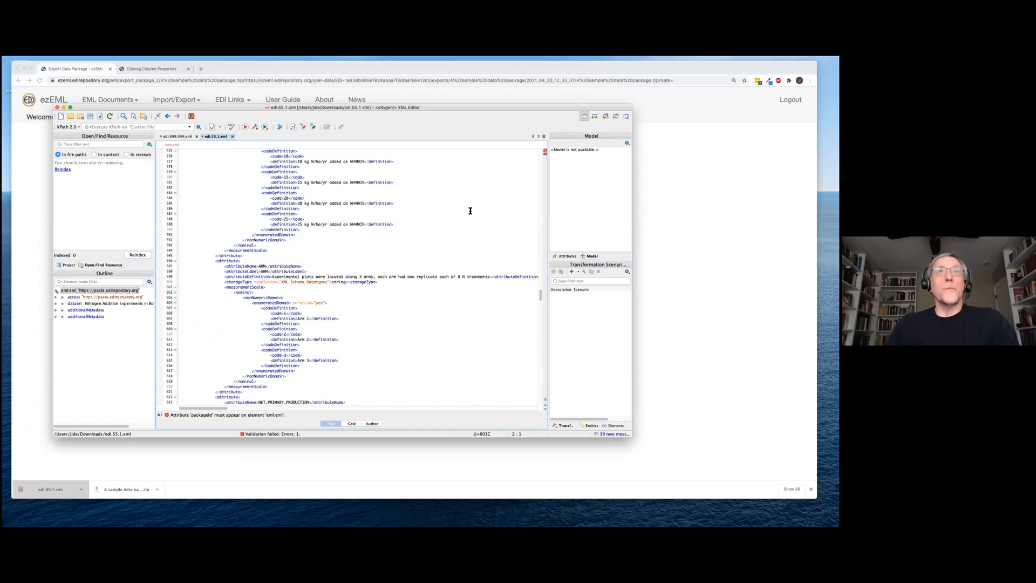
left_click_drag(541, 296, 540, 162)
scroll(490, 173, "up", 5)
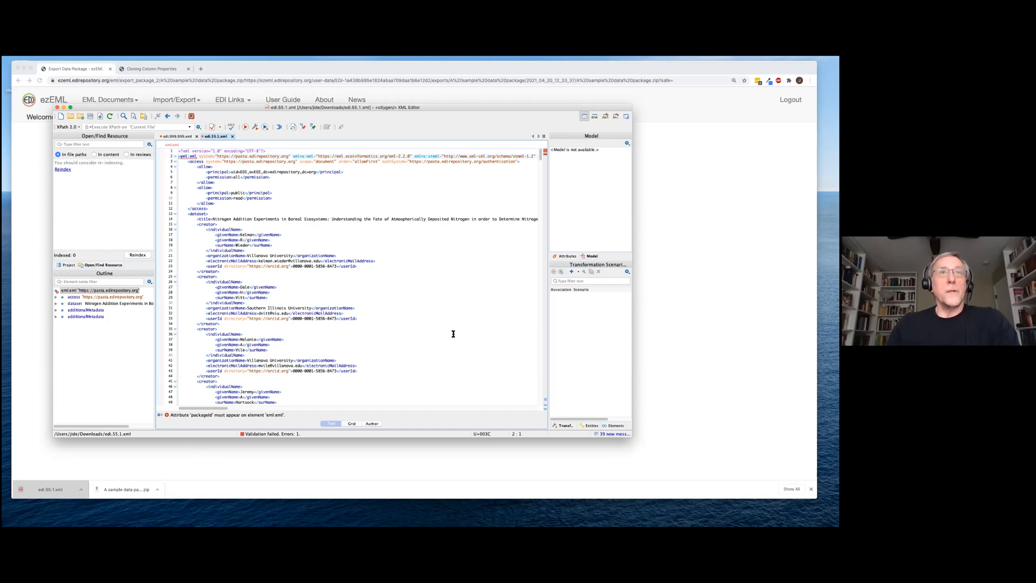
Minimize the oXygen XML editor and return to the Data Package Download page in Chrome
left_click(64, 108)
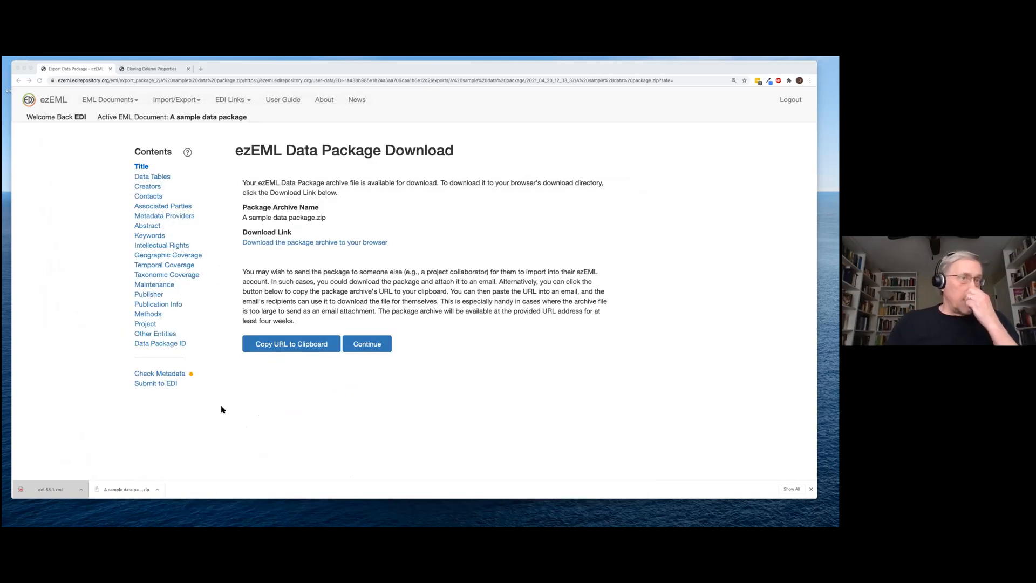
left_click(155, 386)
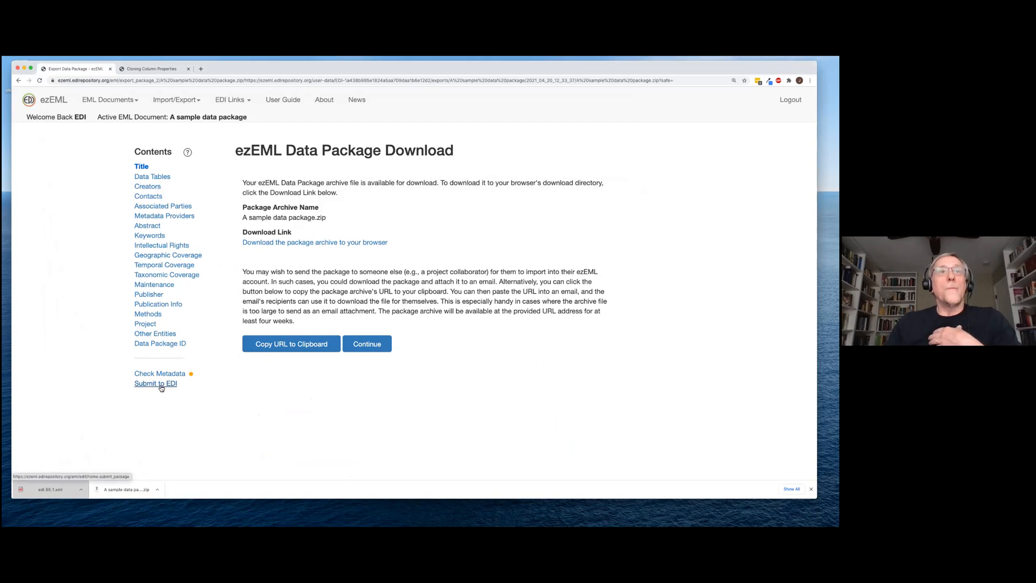
left_click(160, 386)
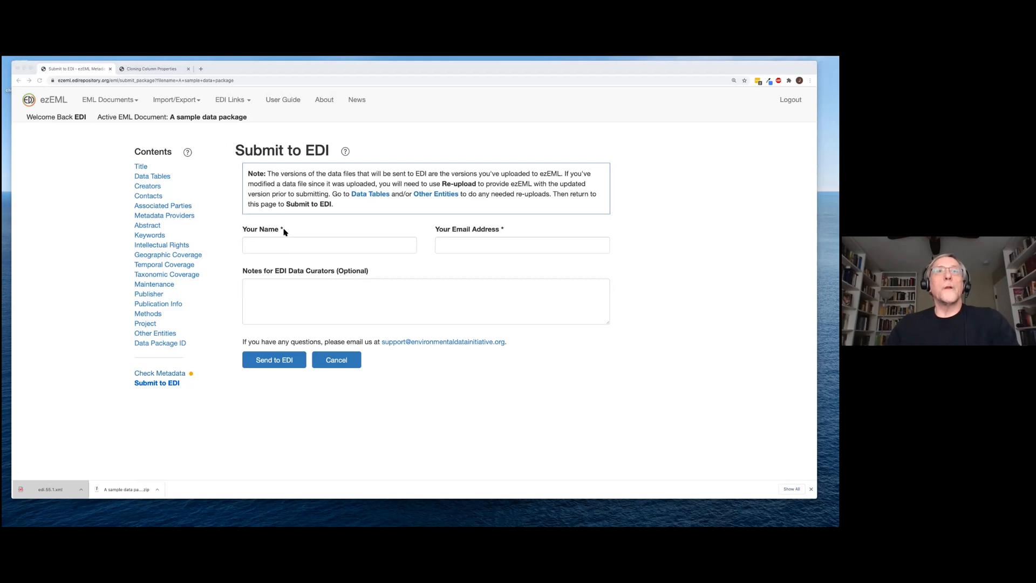
Bring the Submit to EDI form for A sample data package into focus, fields still empty
left_click(163, 180)
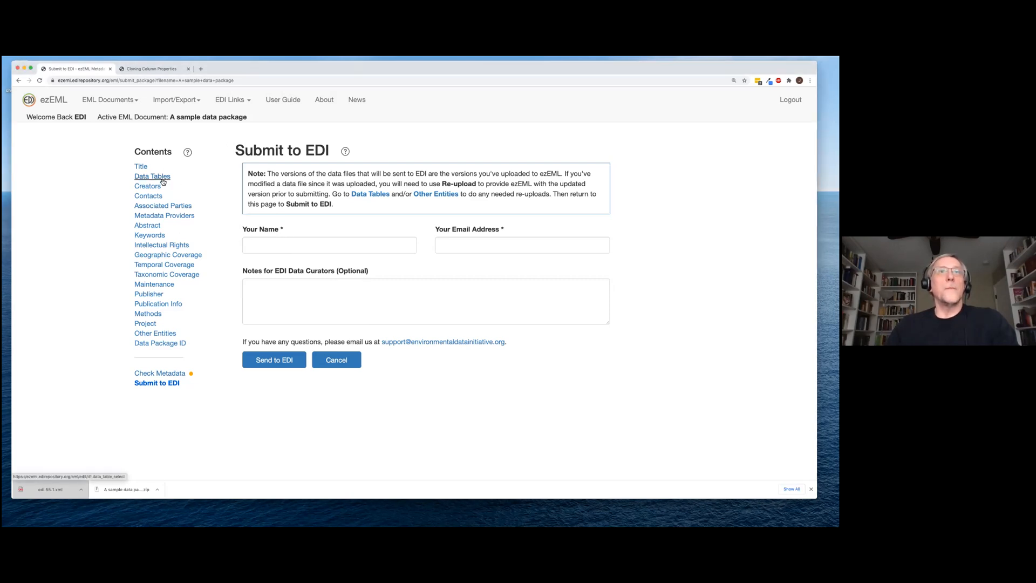
Open the sample.csv data table's details: 'Simple example table', 104 records, comma-delimited
left_click(163, 181)
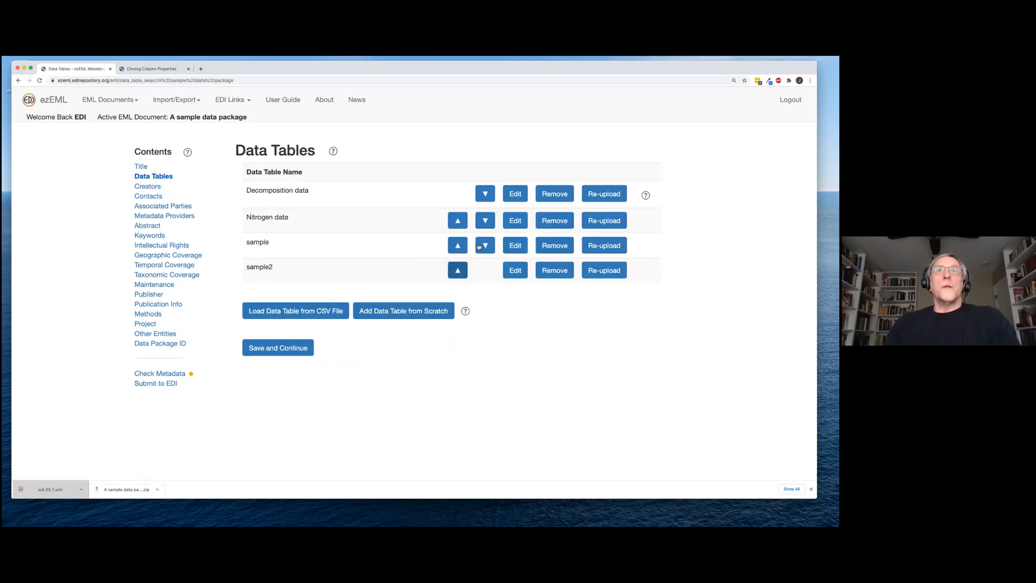
left_click(514, 246)
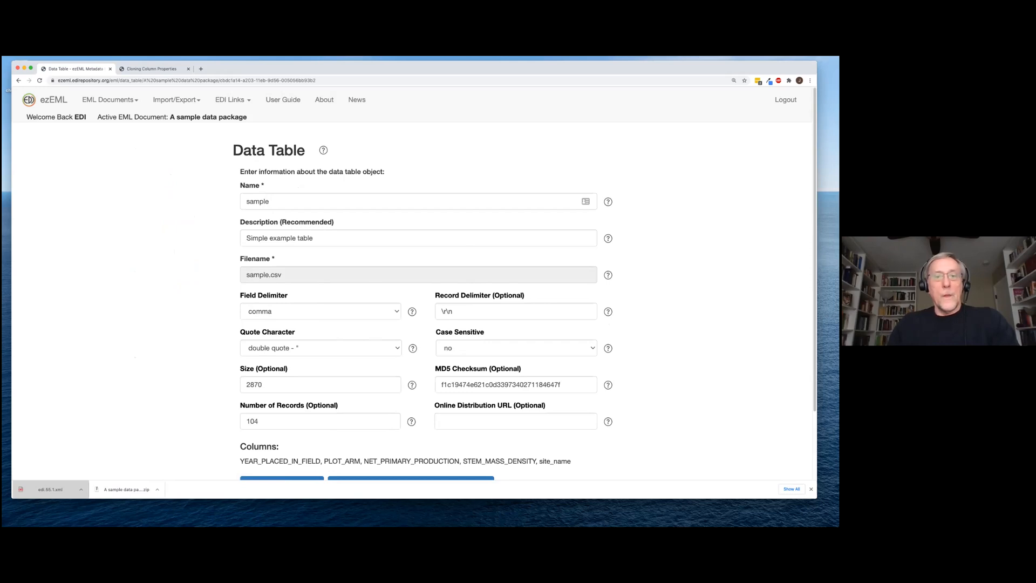
key("super+Tab")
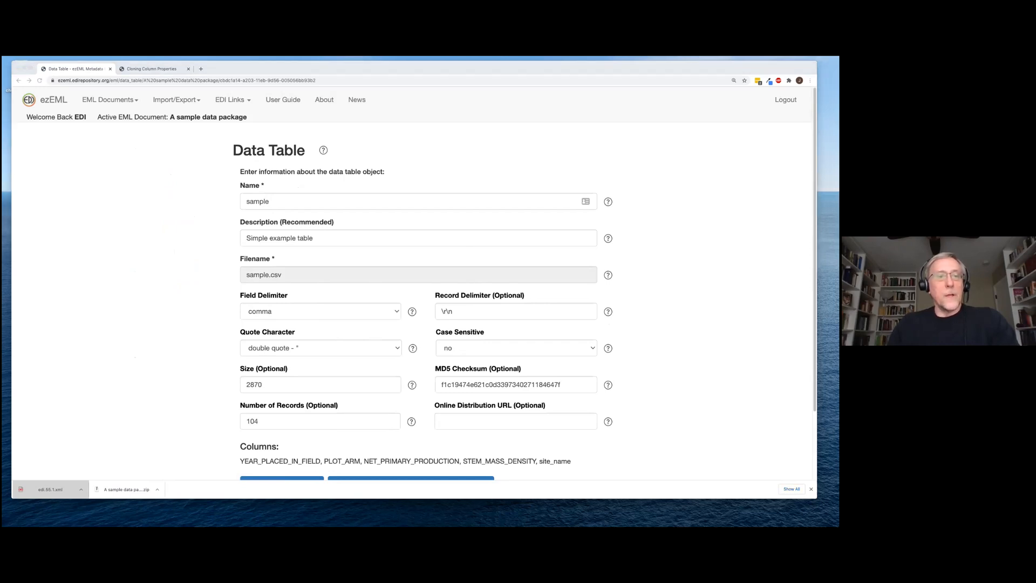